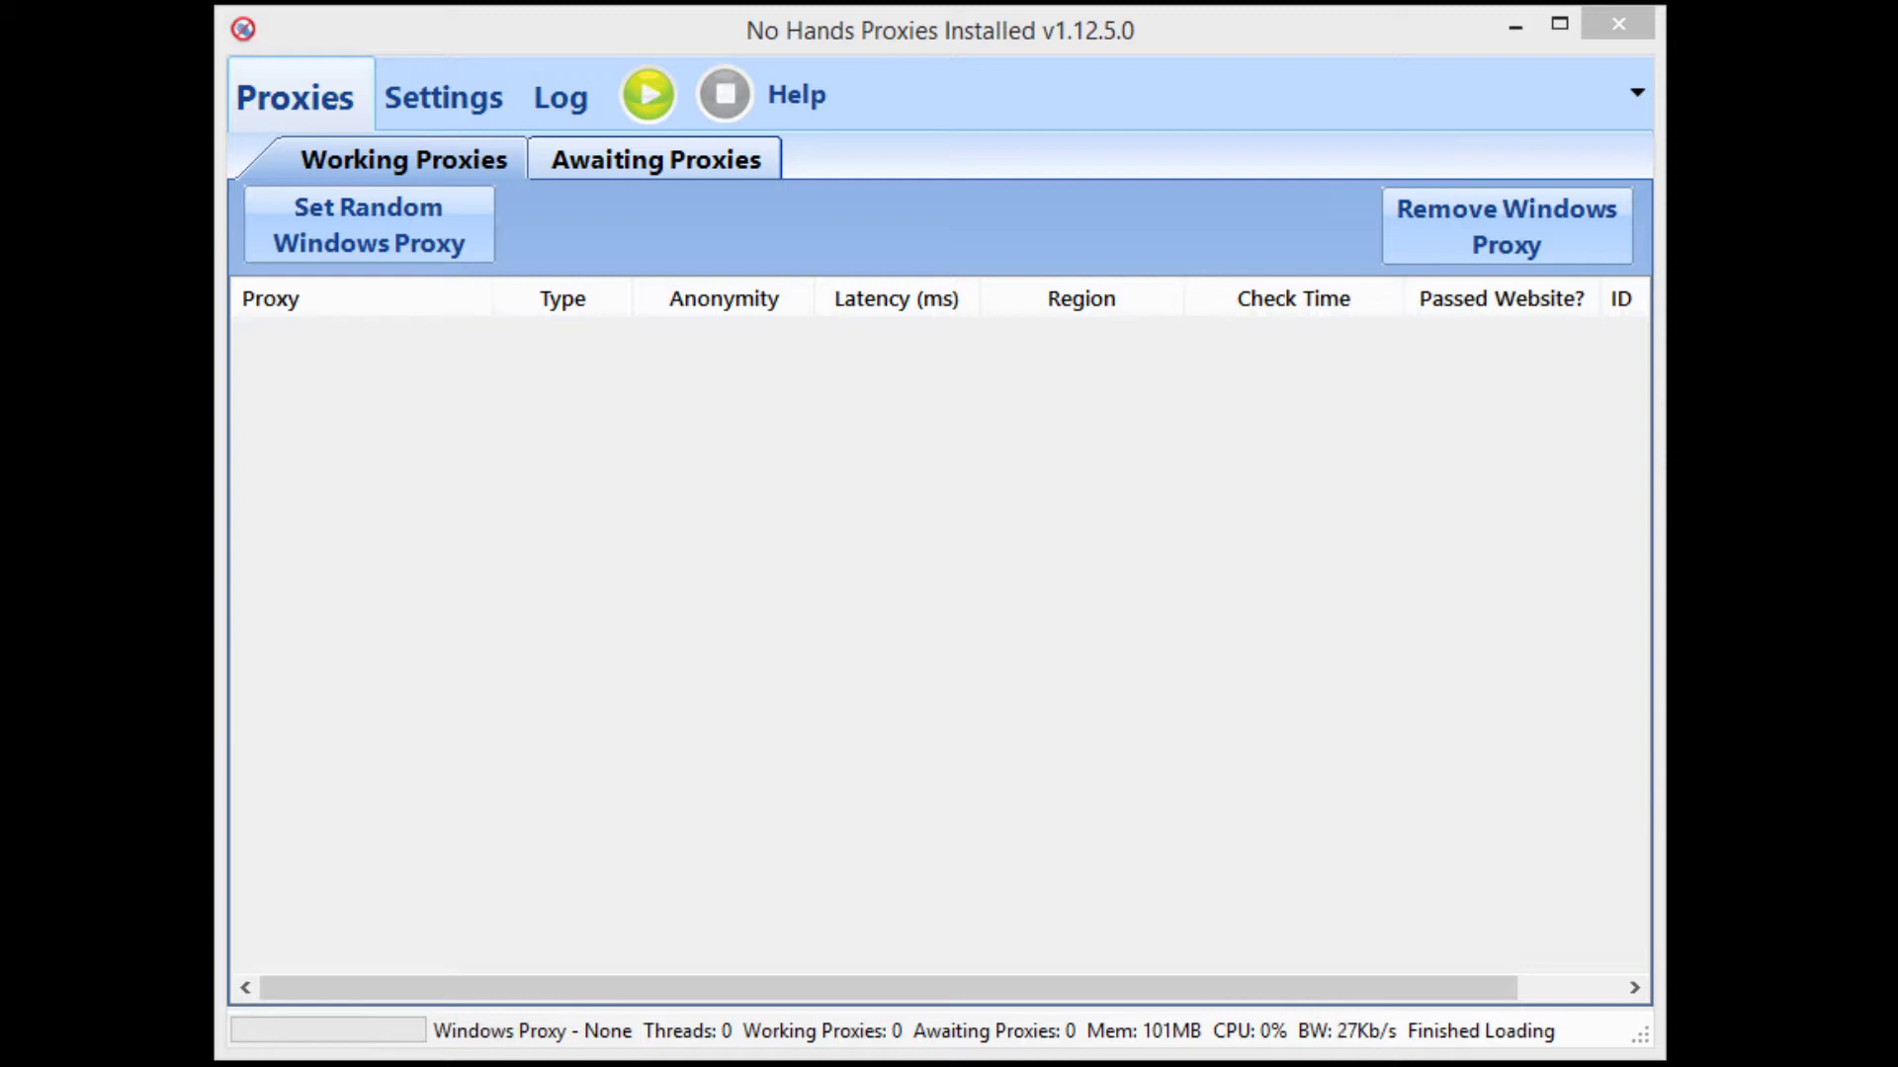
Step: Set the retest interval for working proxies to 15 minutes in the application settings
click(430, 97)
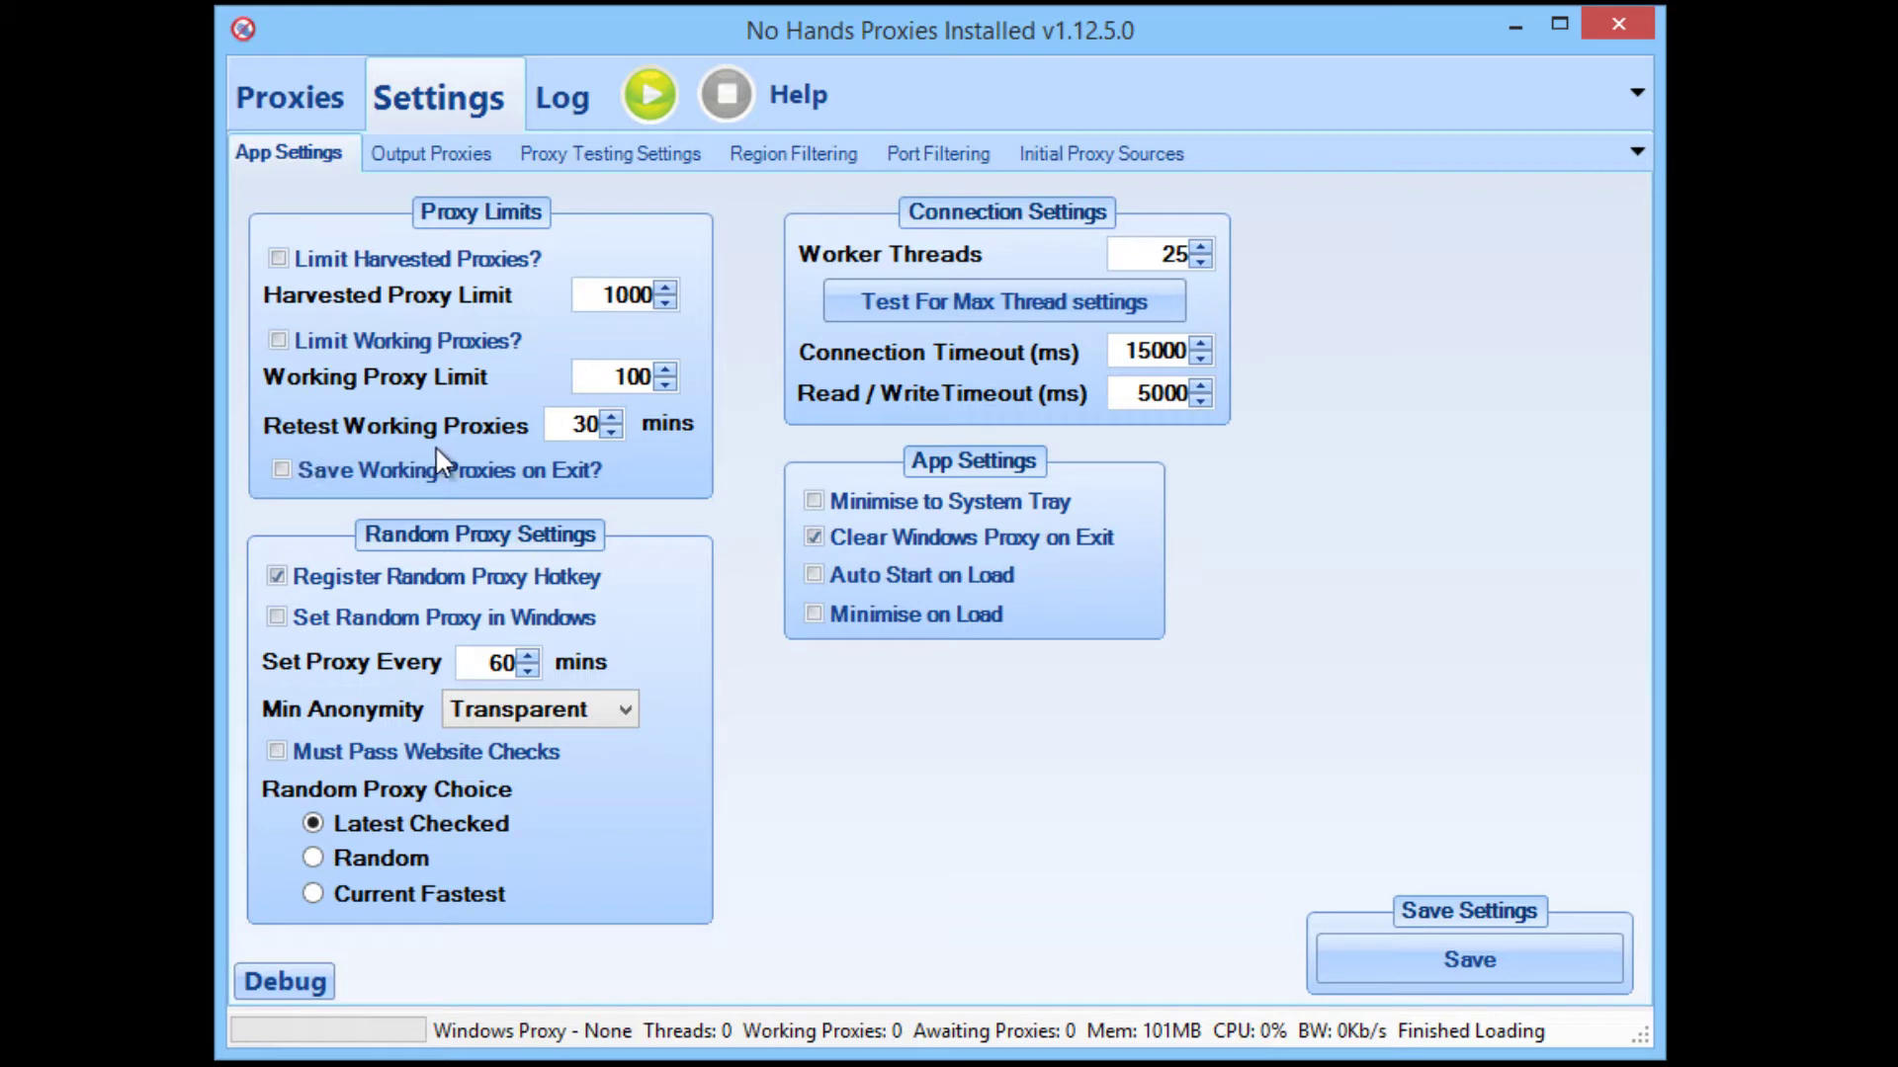
mouse_move(575, 429)
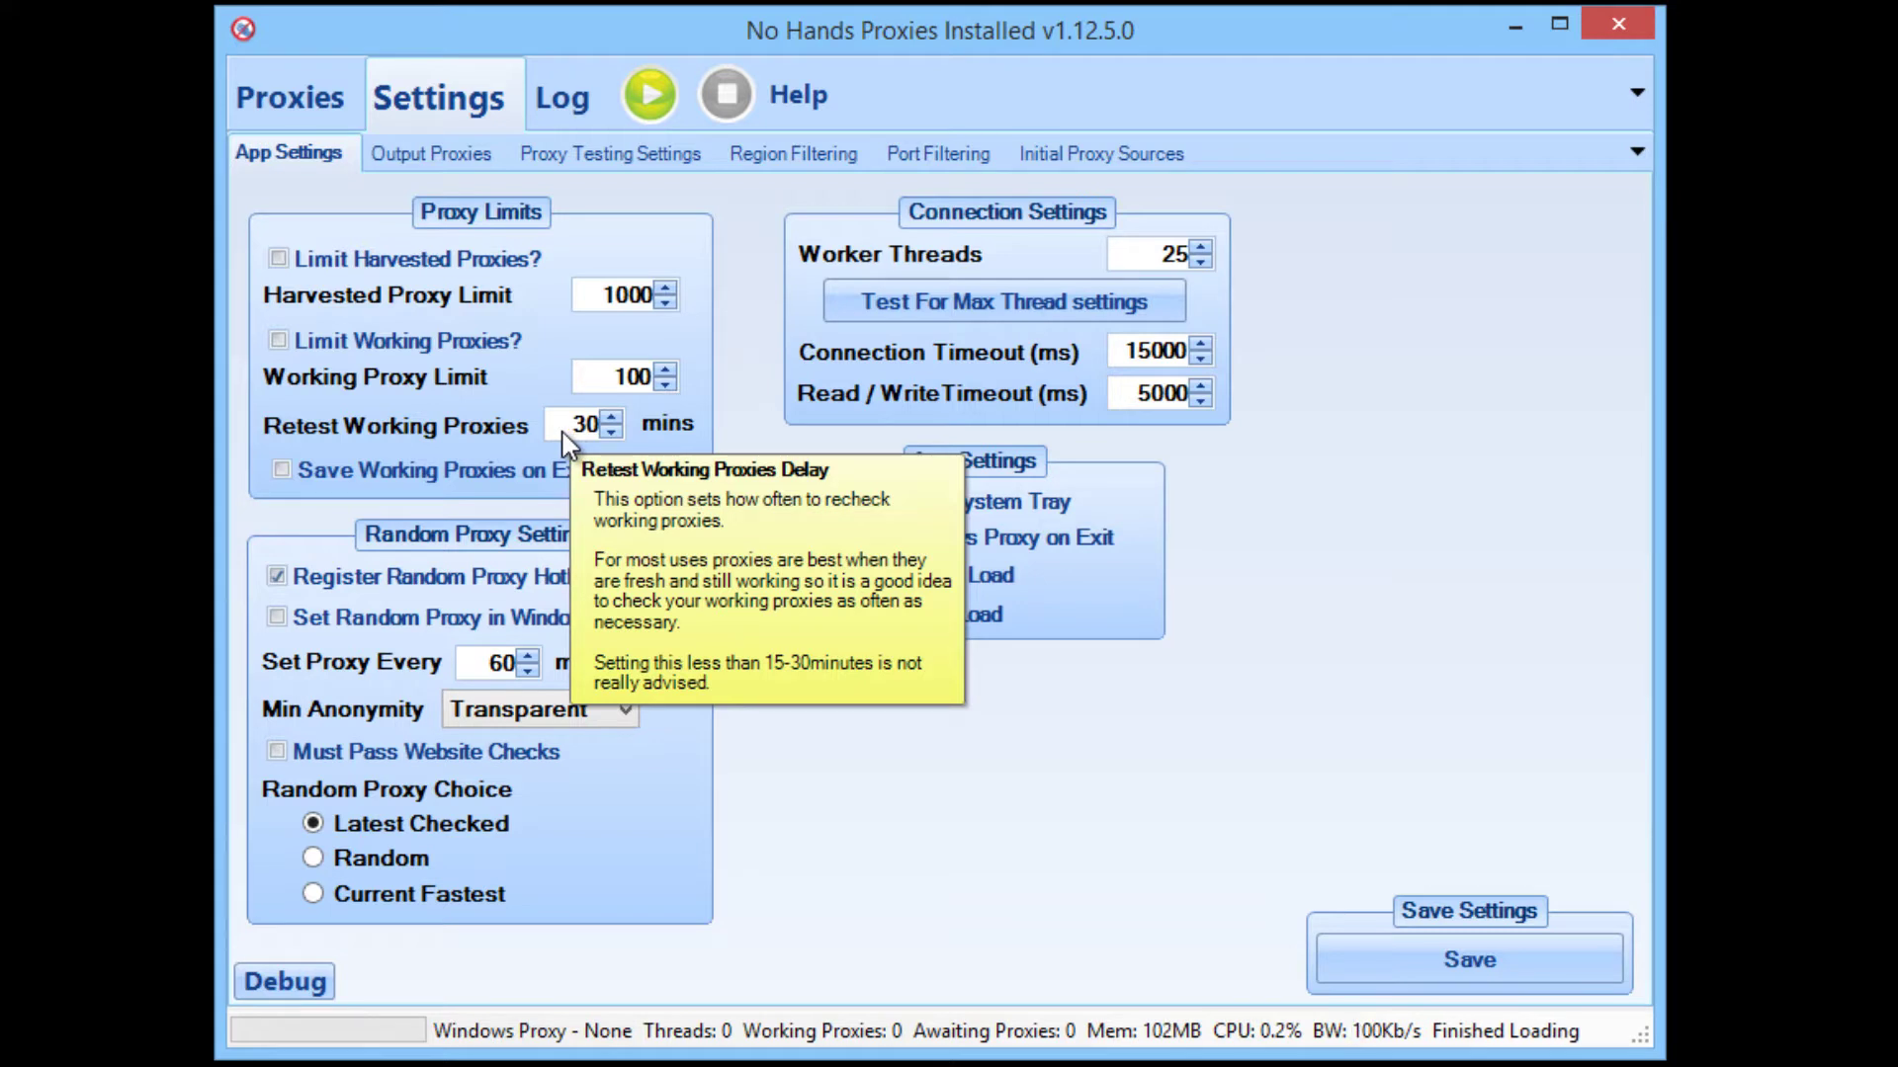
double_click(566, 431)
text(15)
double_click(566, 431)
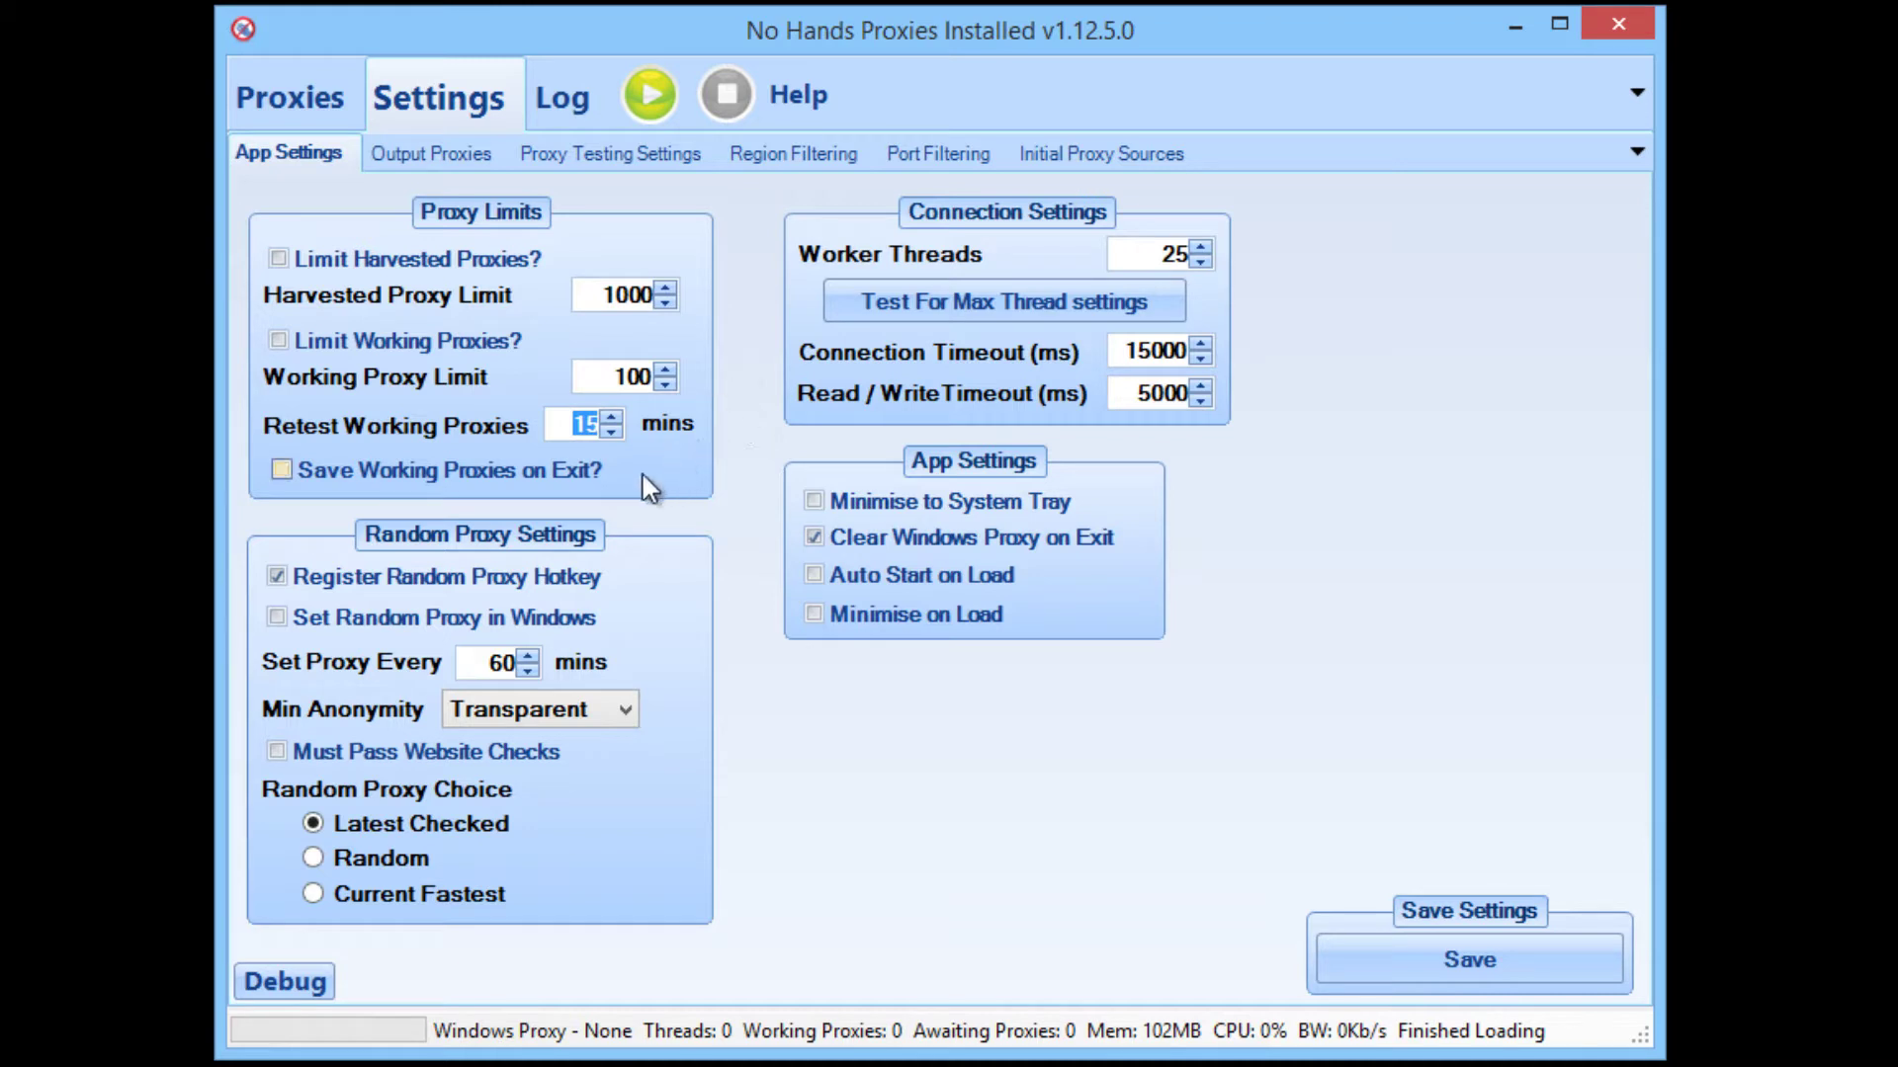
mouse_move(587, 433)
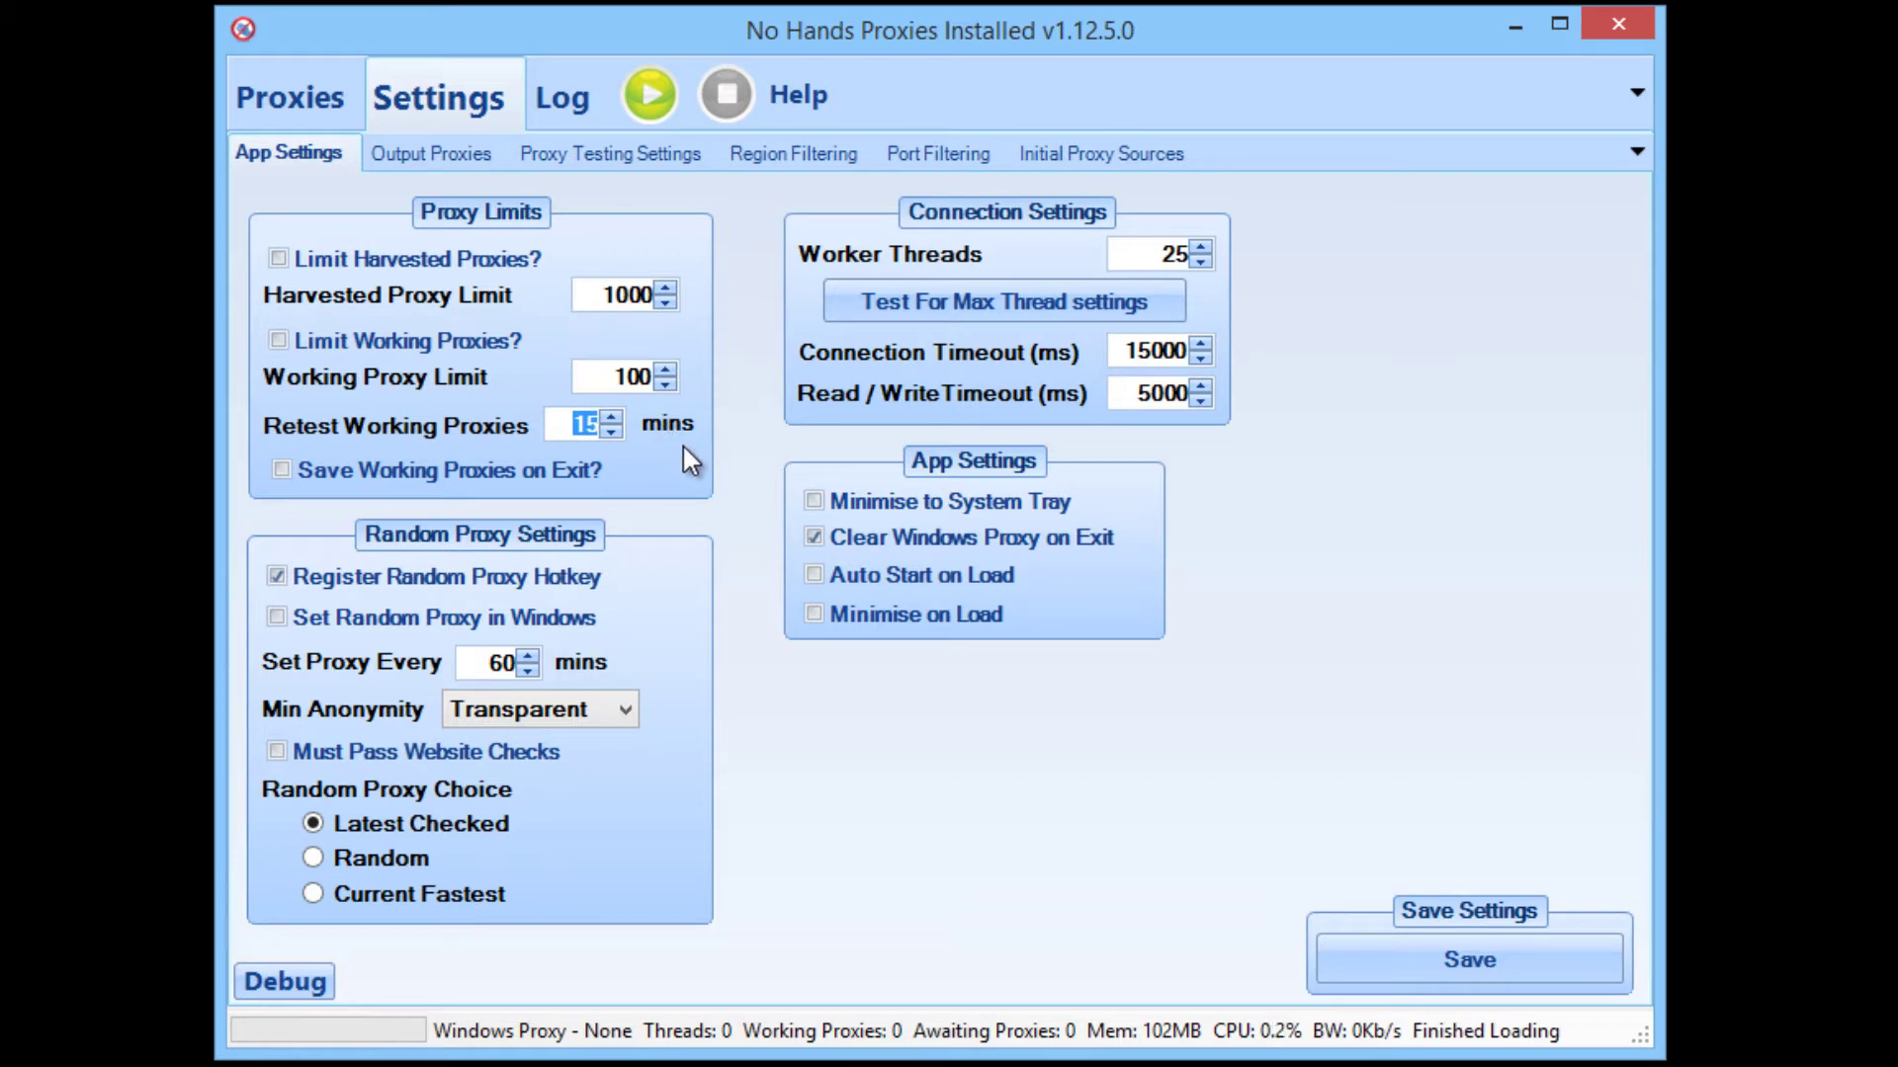
Step: Set the number of worker threads in the connection settings to 35
click(1154, 255)
text(3)
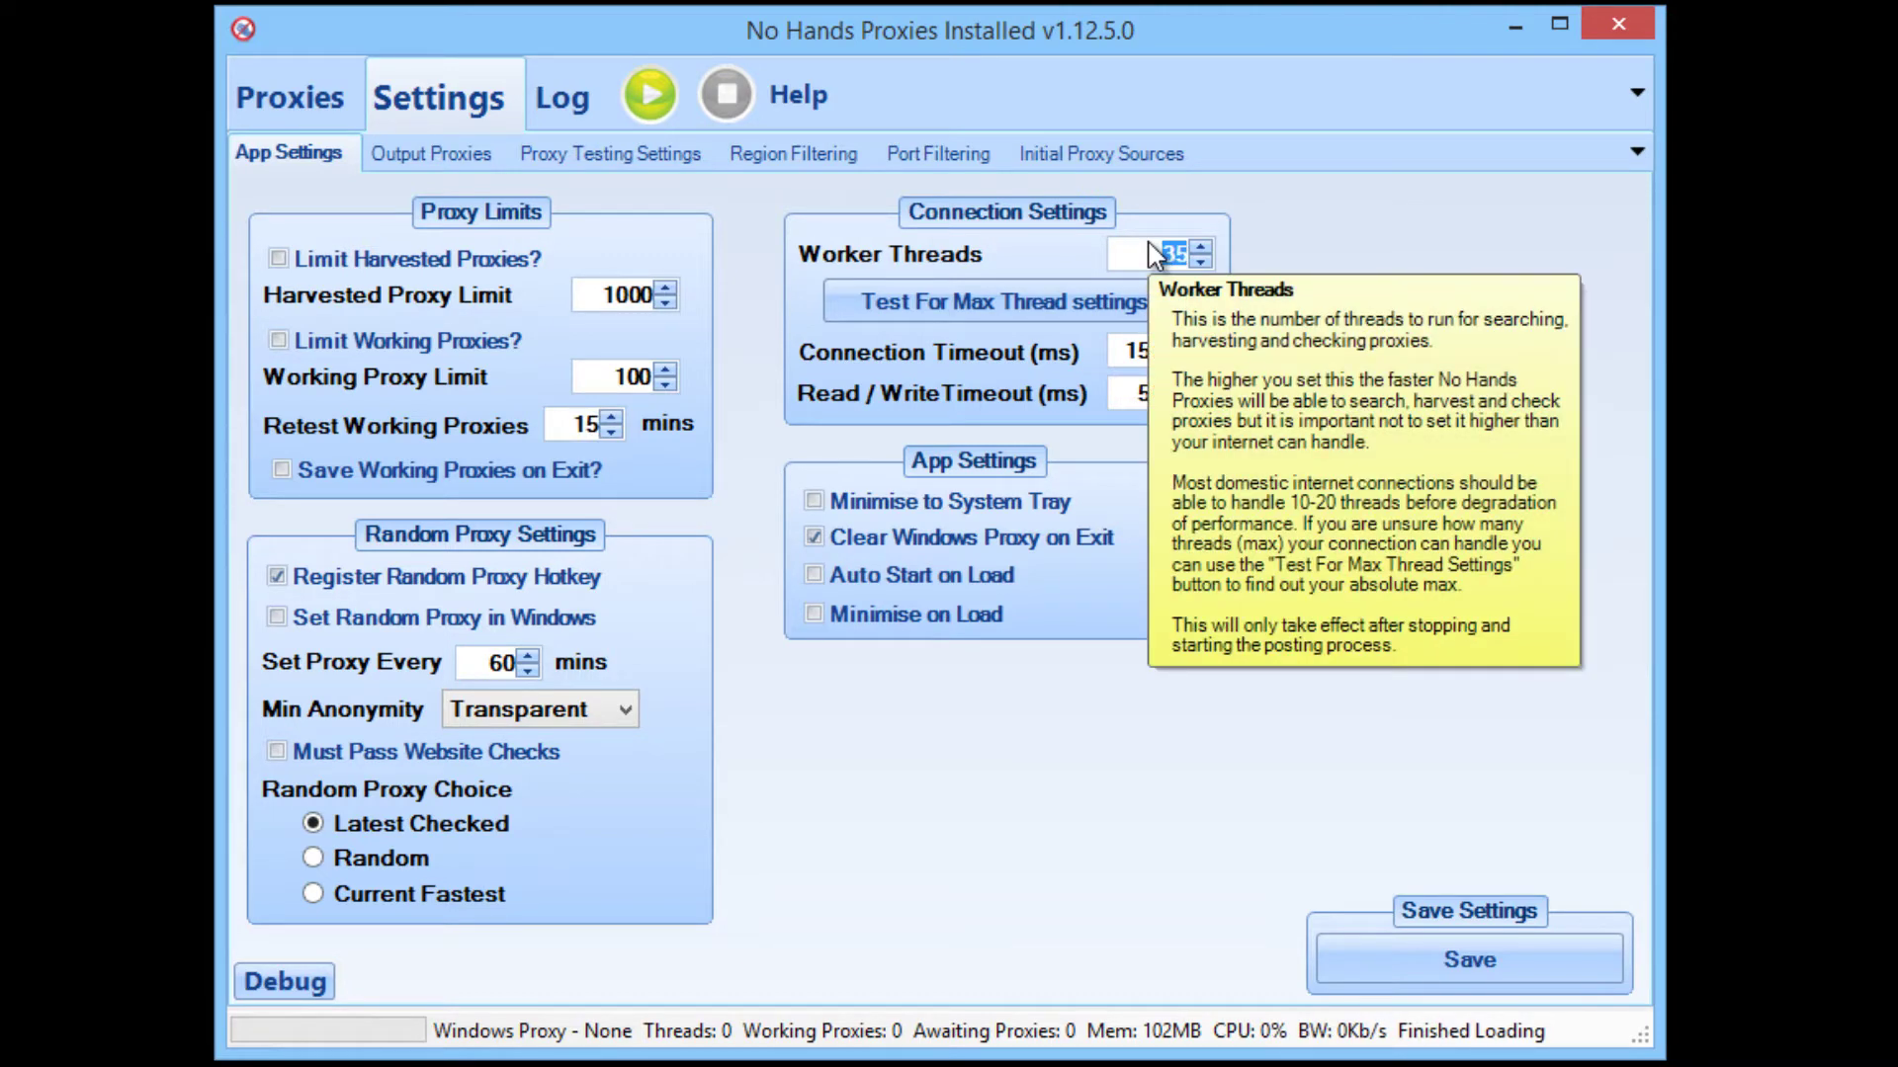
text(5)
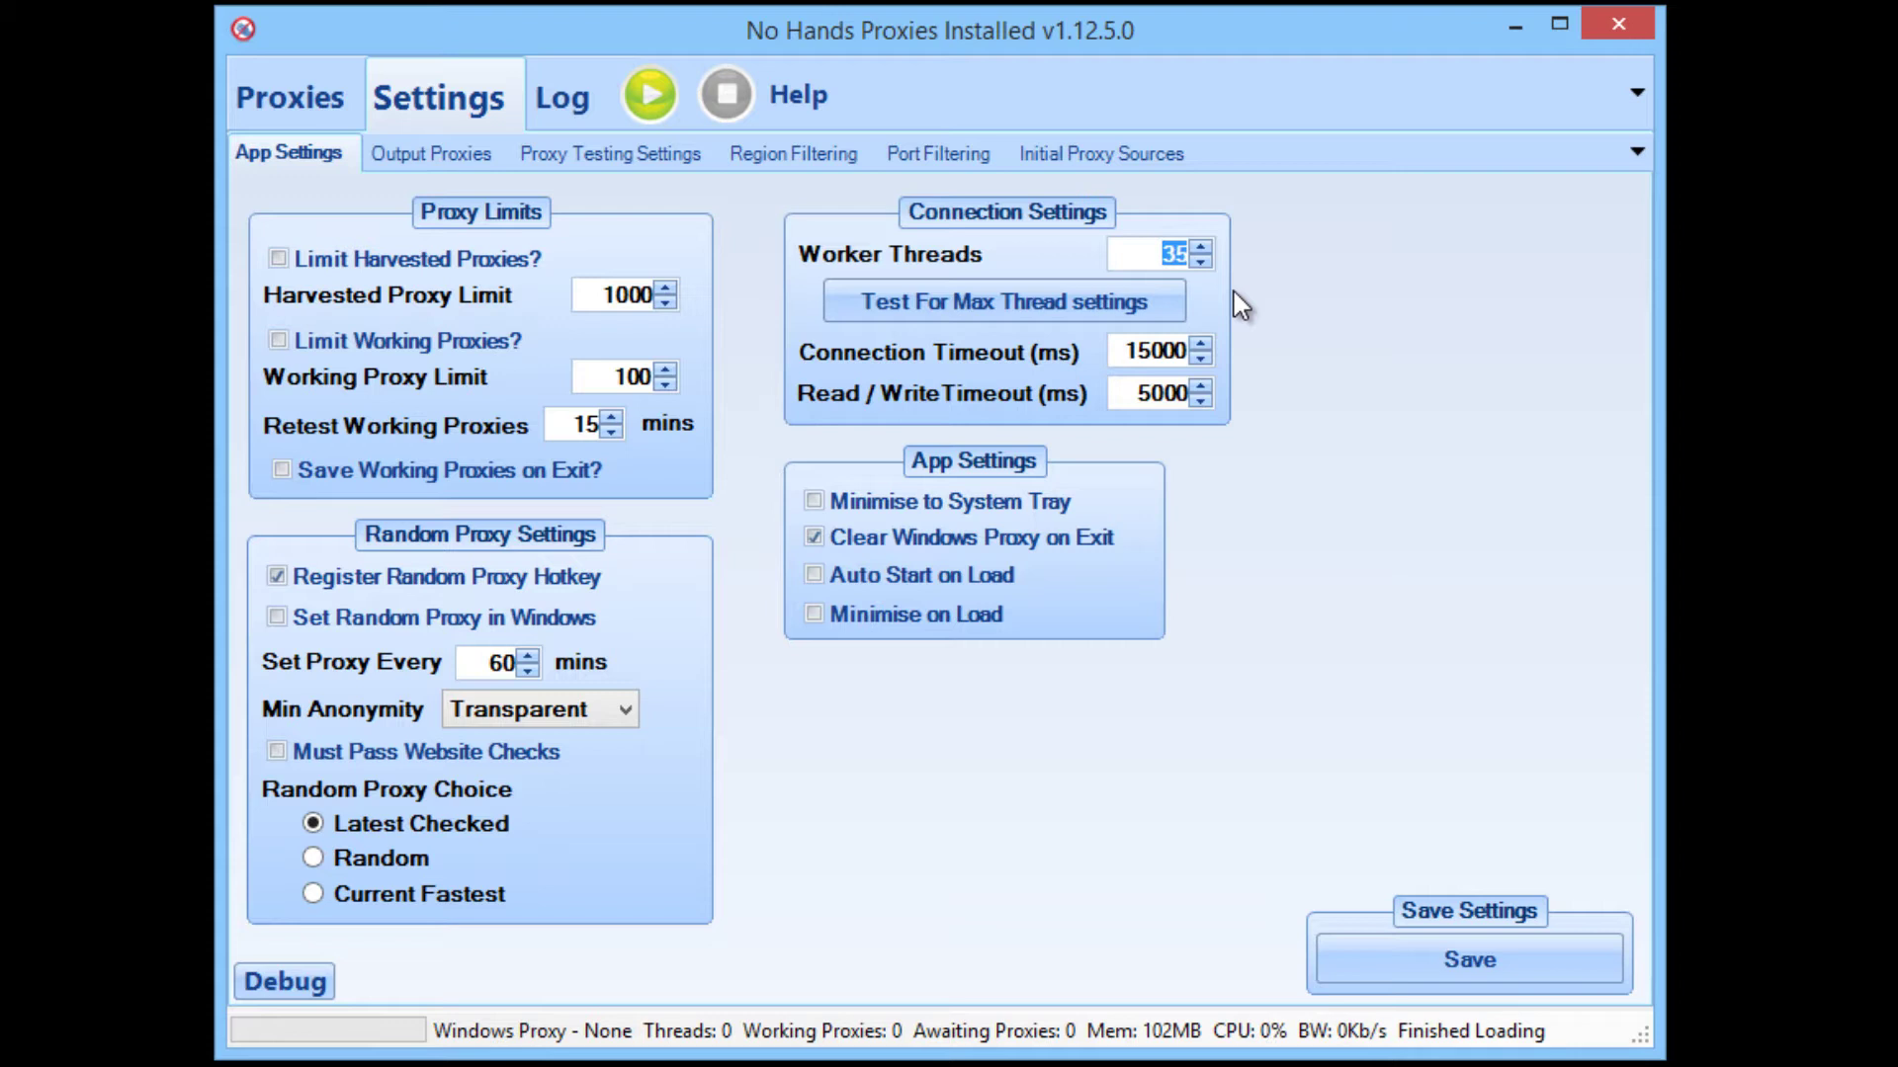
Step: Examine the proxy testing settings, including the websites to check against and the minimum anonymity choices
click(617, 158)
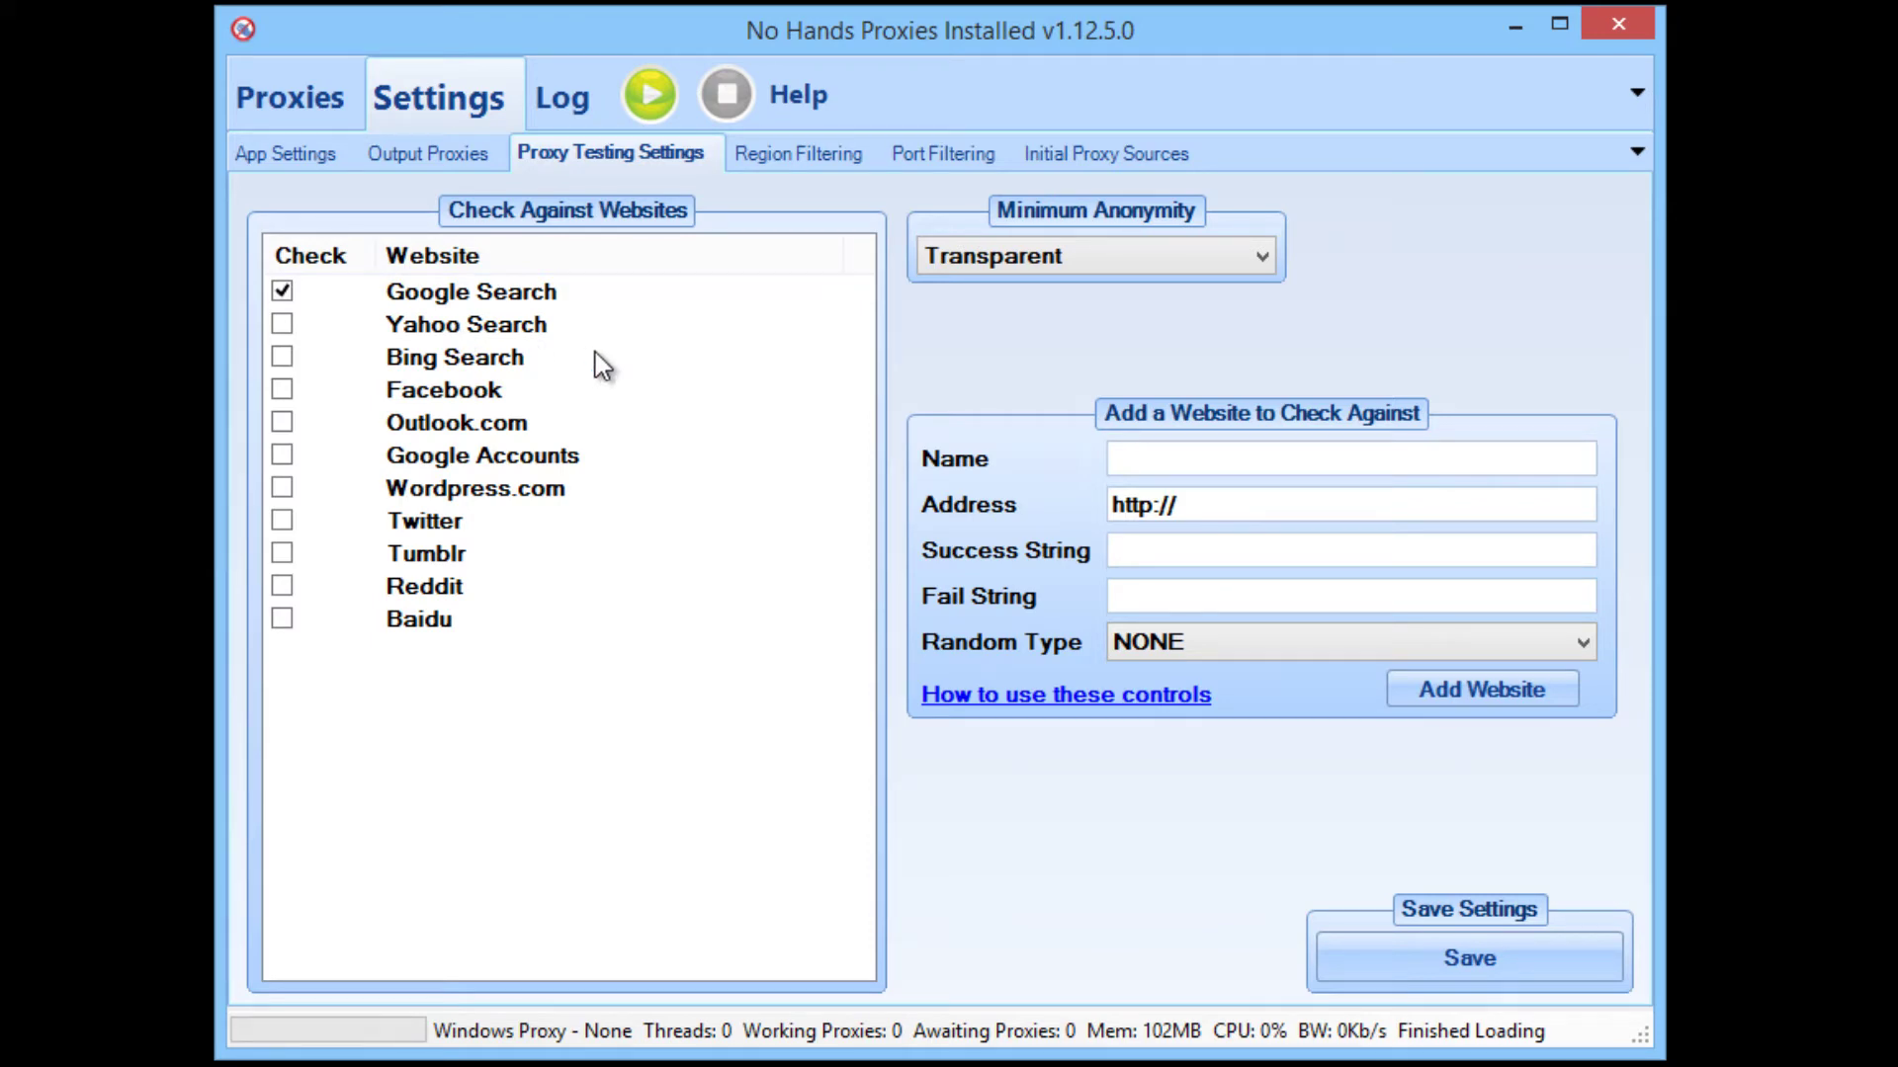
mouse_move(1065, 263)
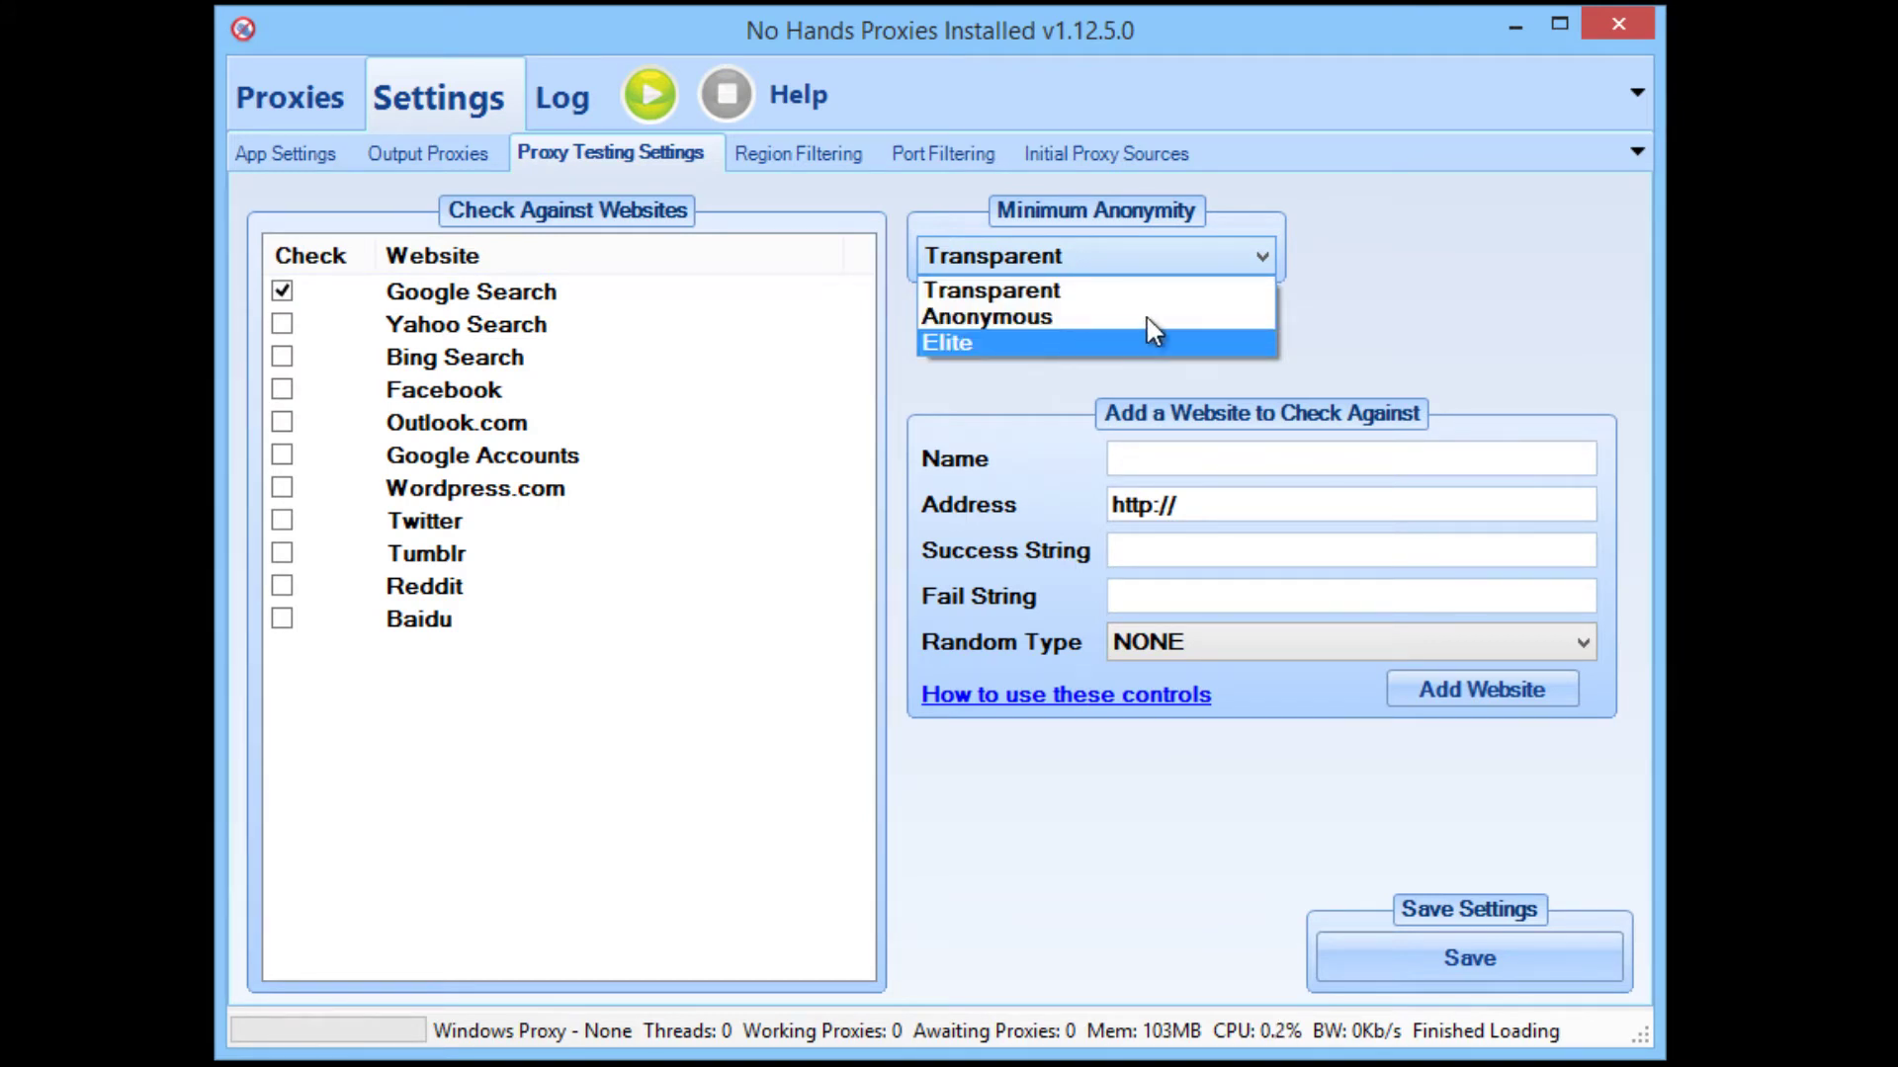
click(1350, 287)
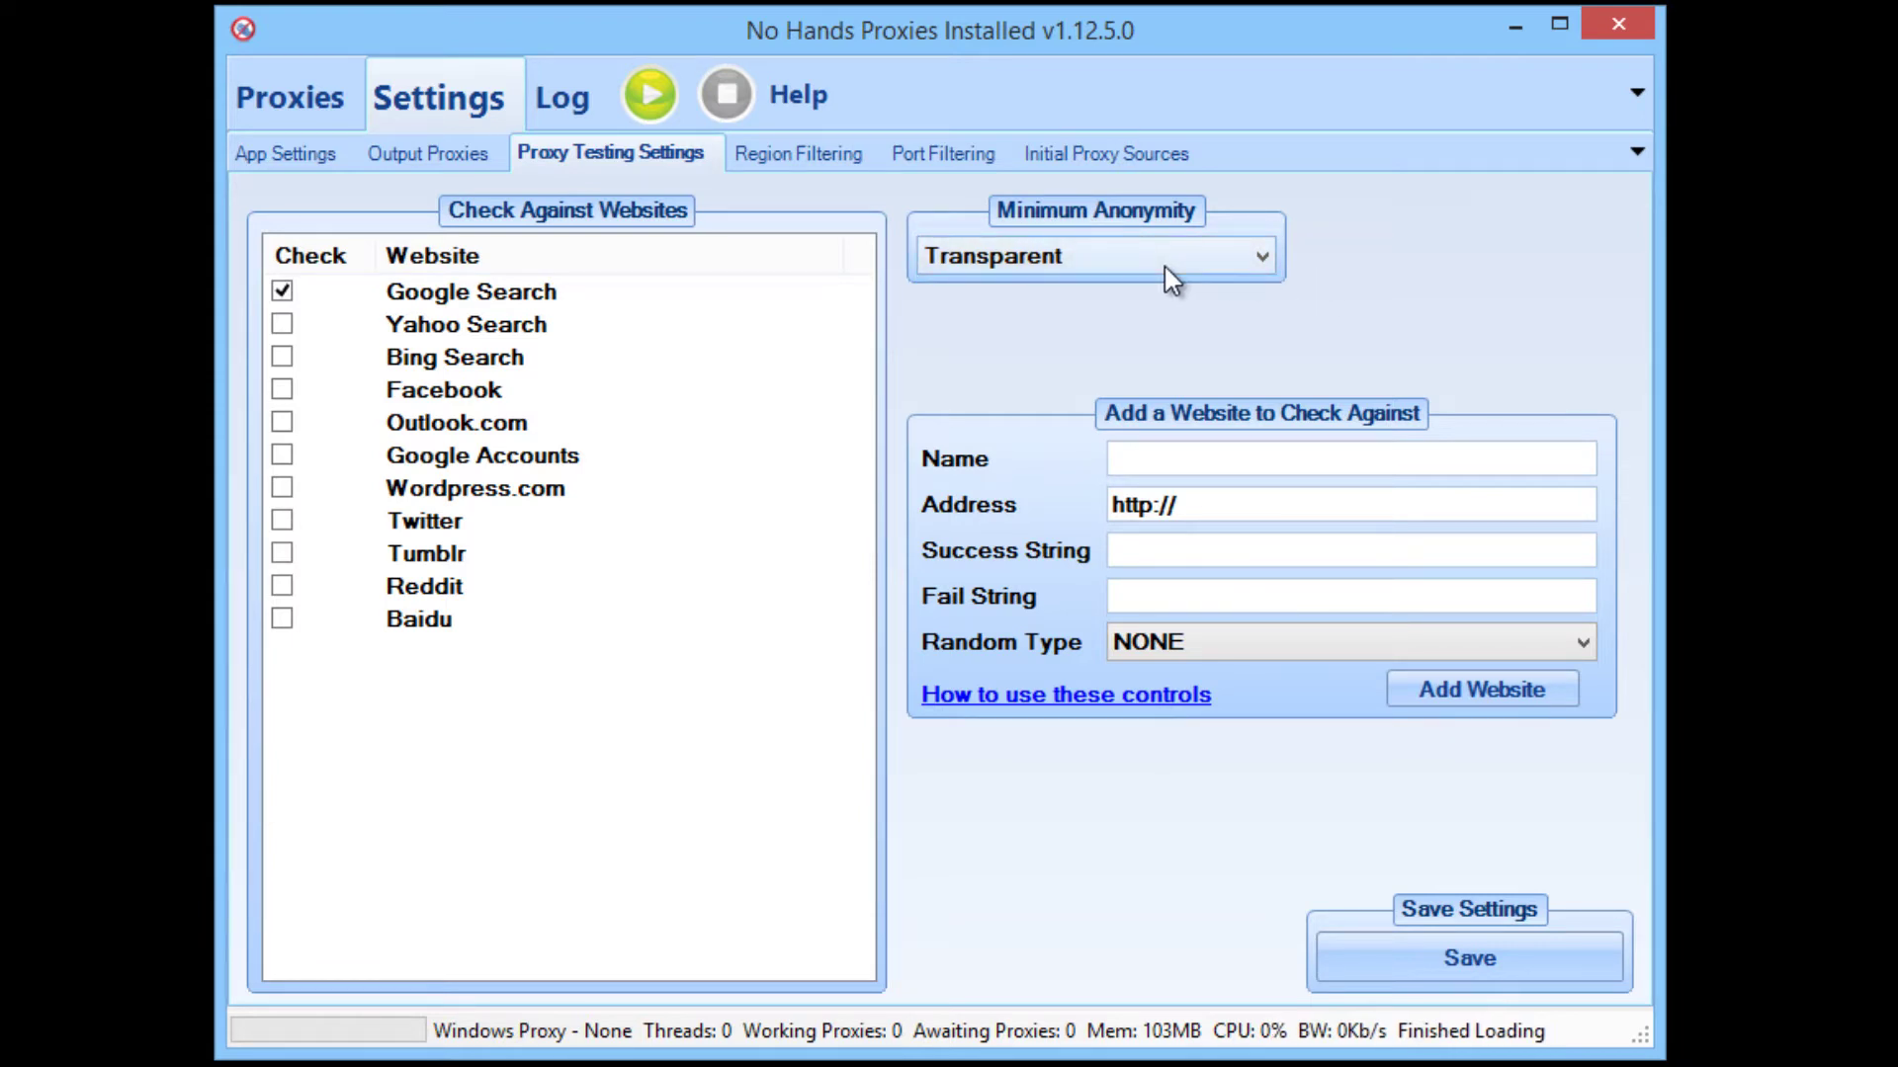
mouse_move(1164, 267)
Step: Start a new file output for proxies in .txt format and choose GoogleProxies.txt as its target, replacing the existing file
click(431, 157)
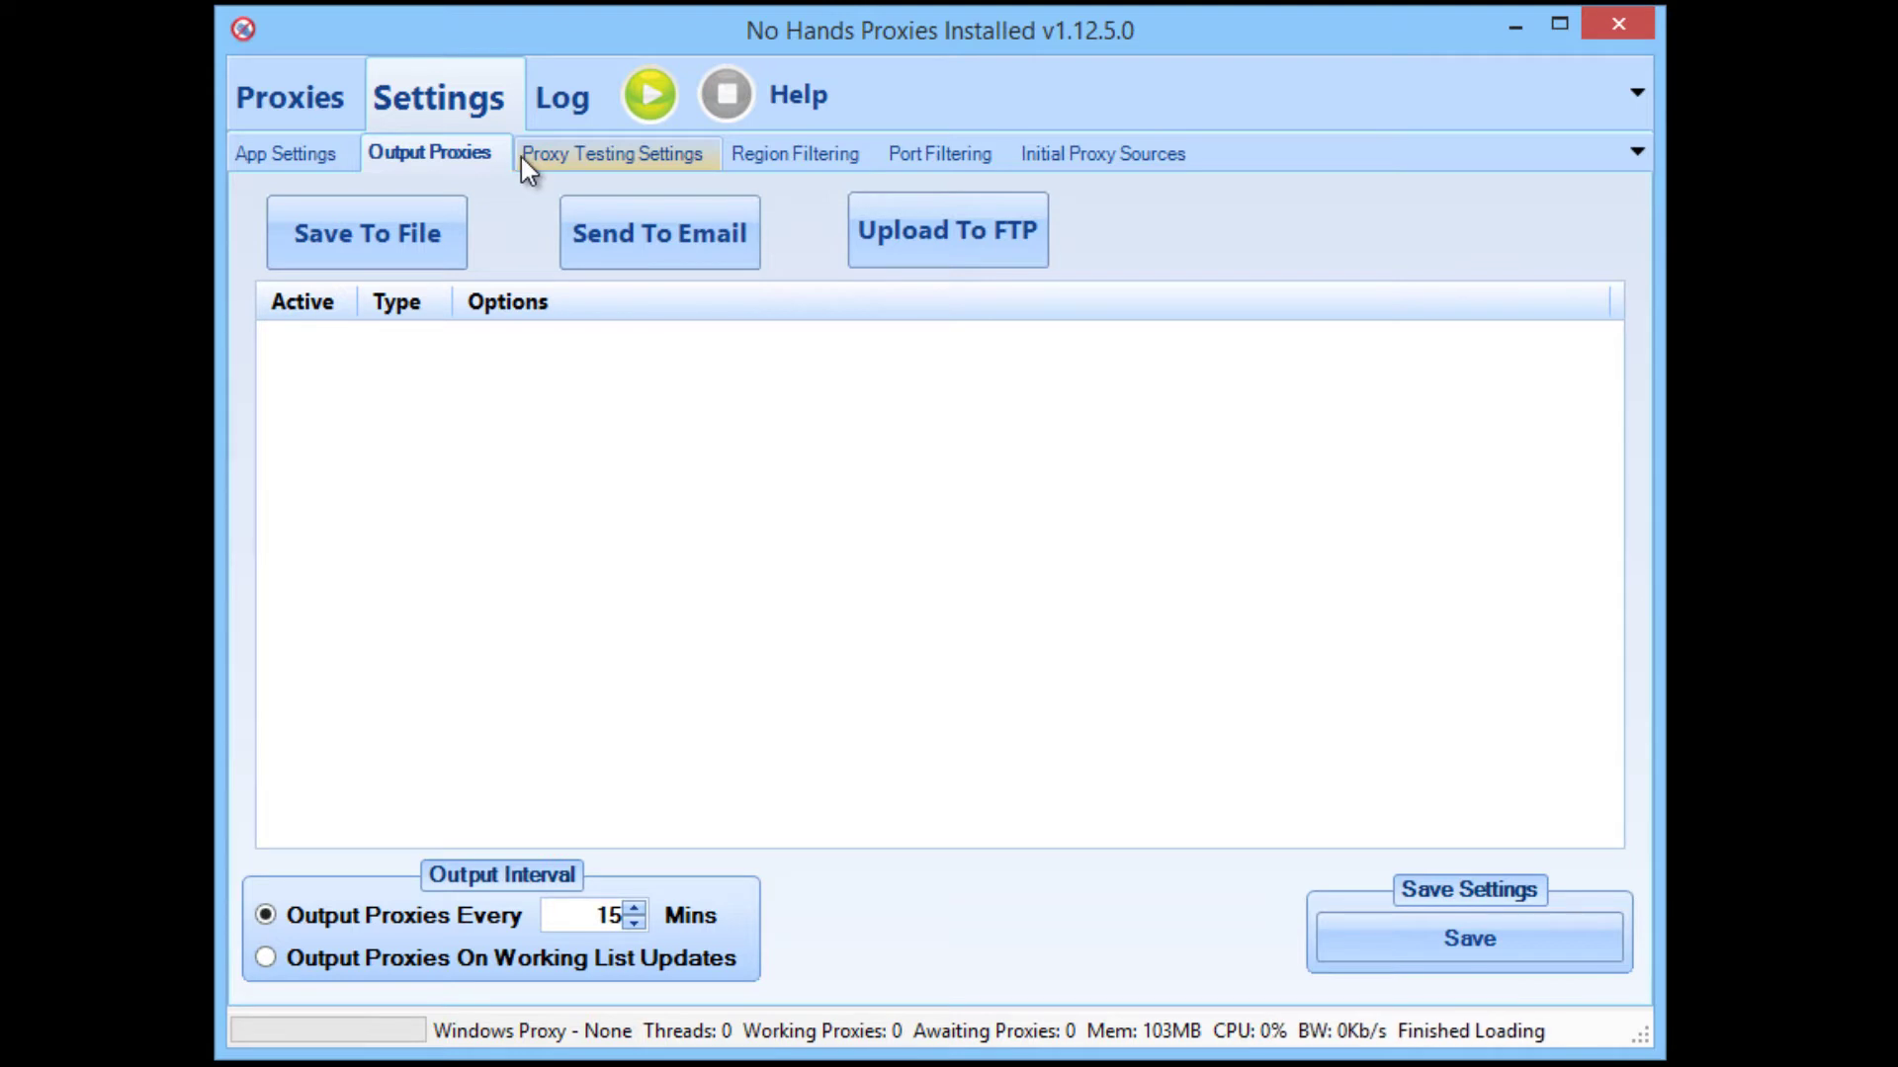
click(354, 247)
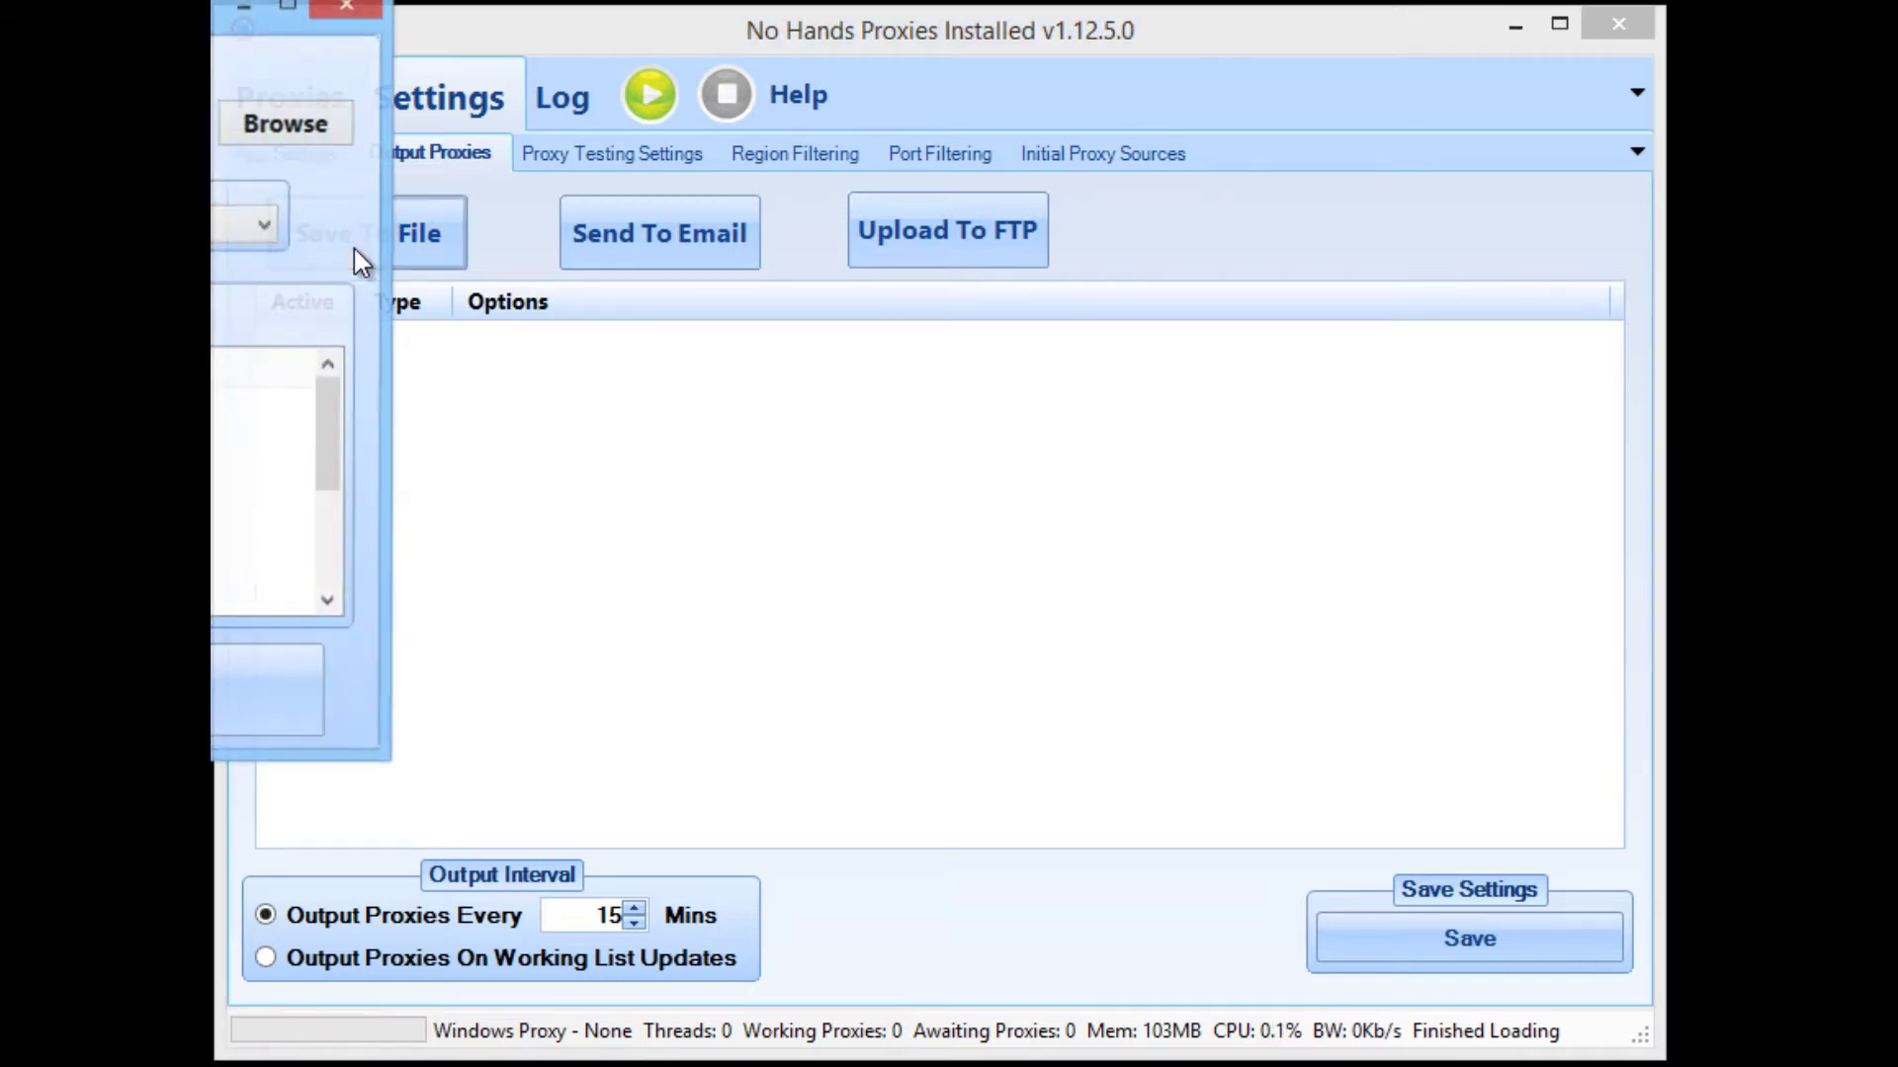
drag(20, 22, 927, 160)
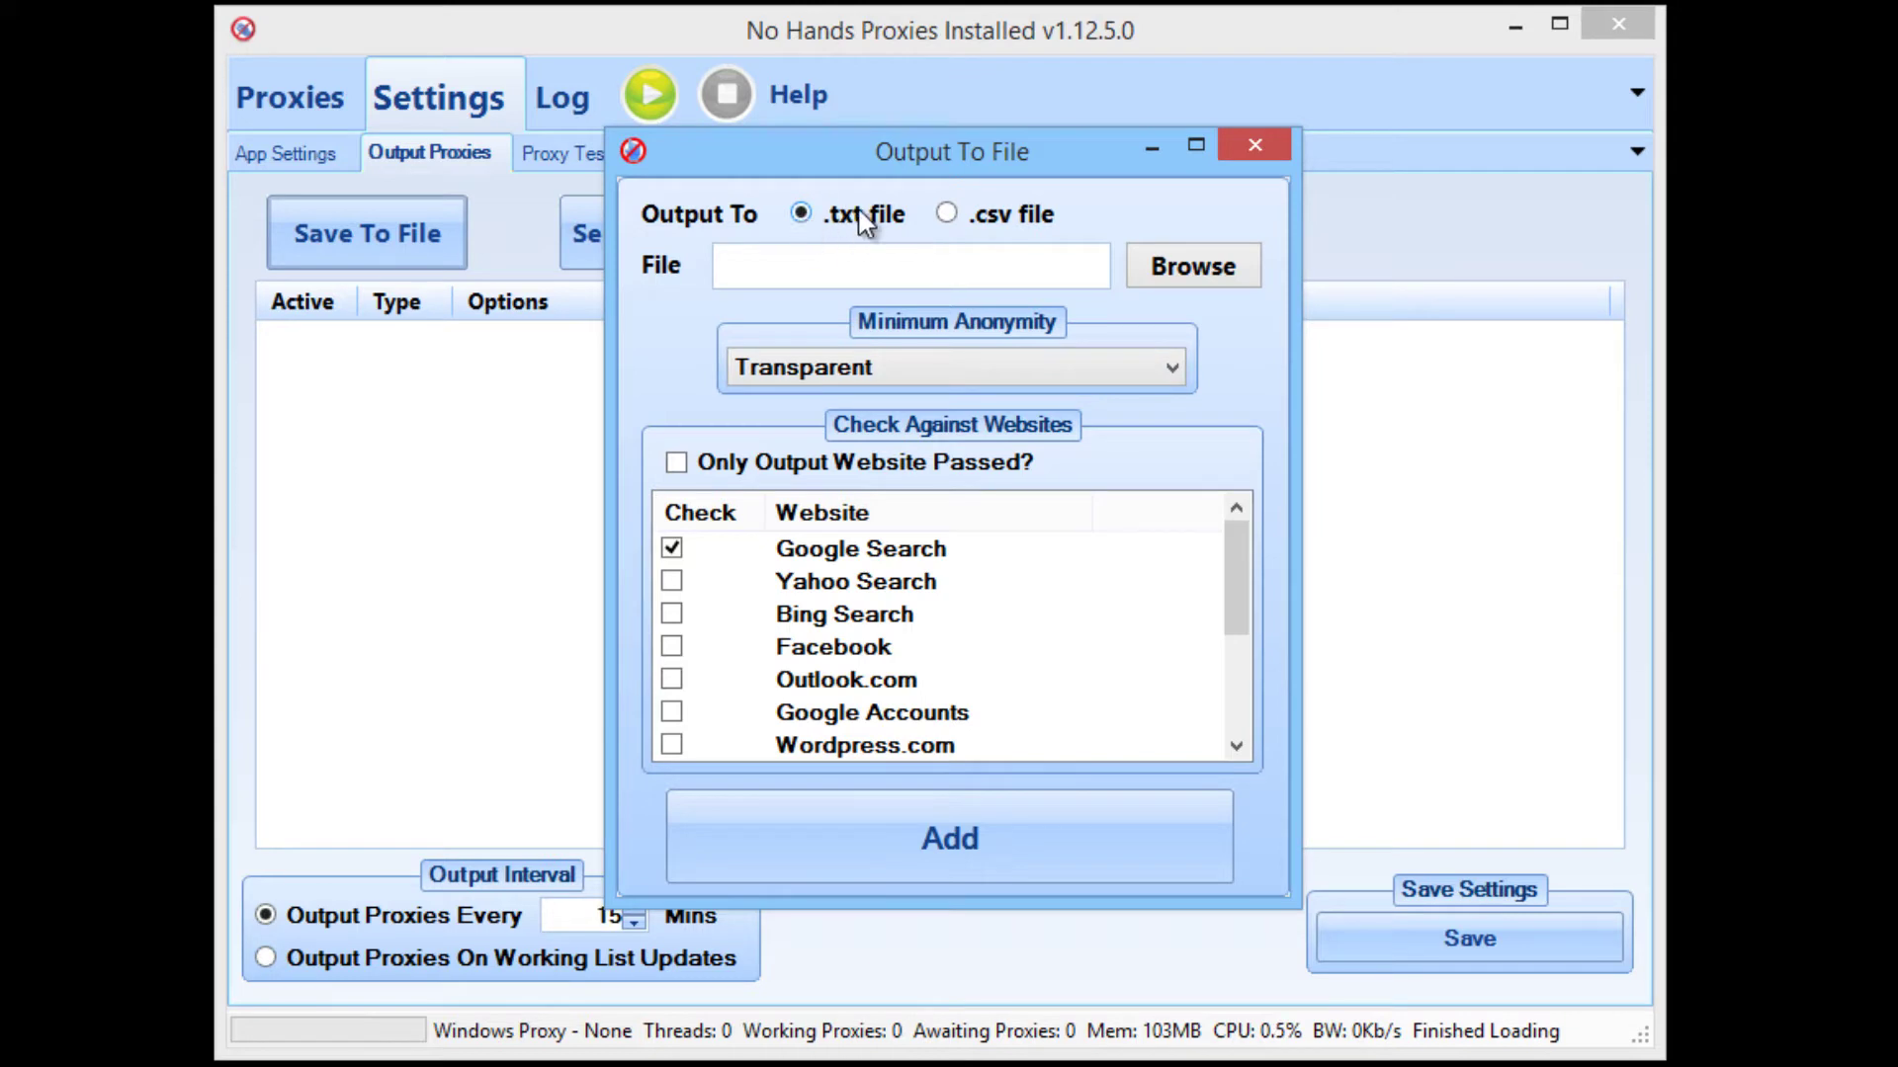
click(808, 215)
click(1202, 266)
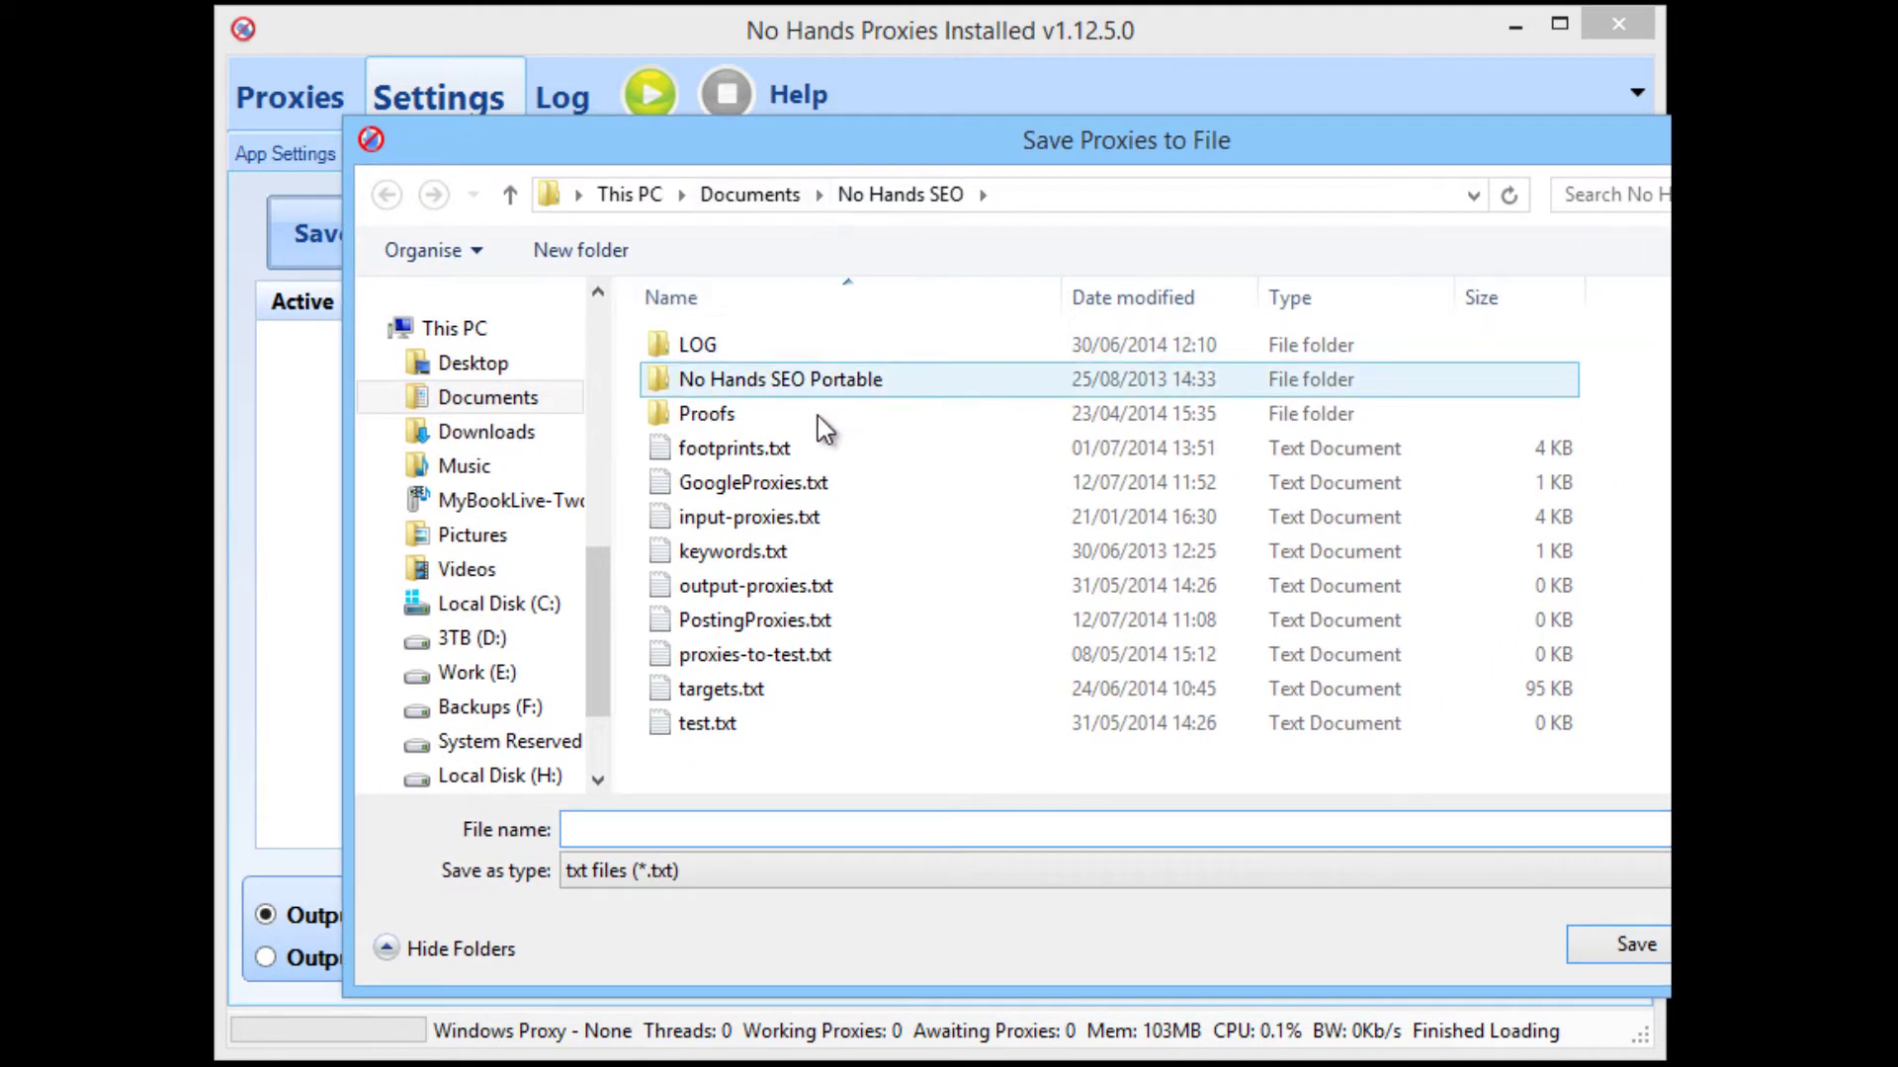
double_click(757, 485)
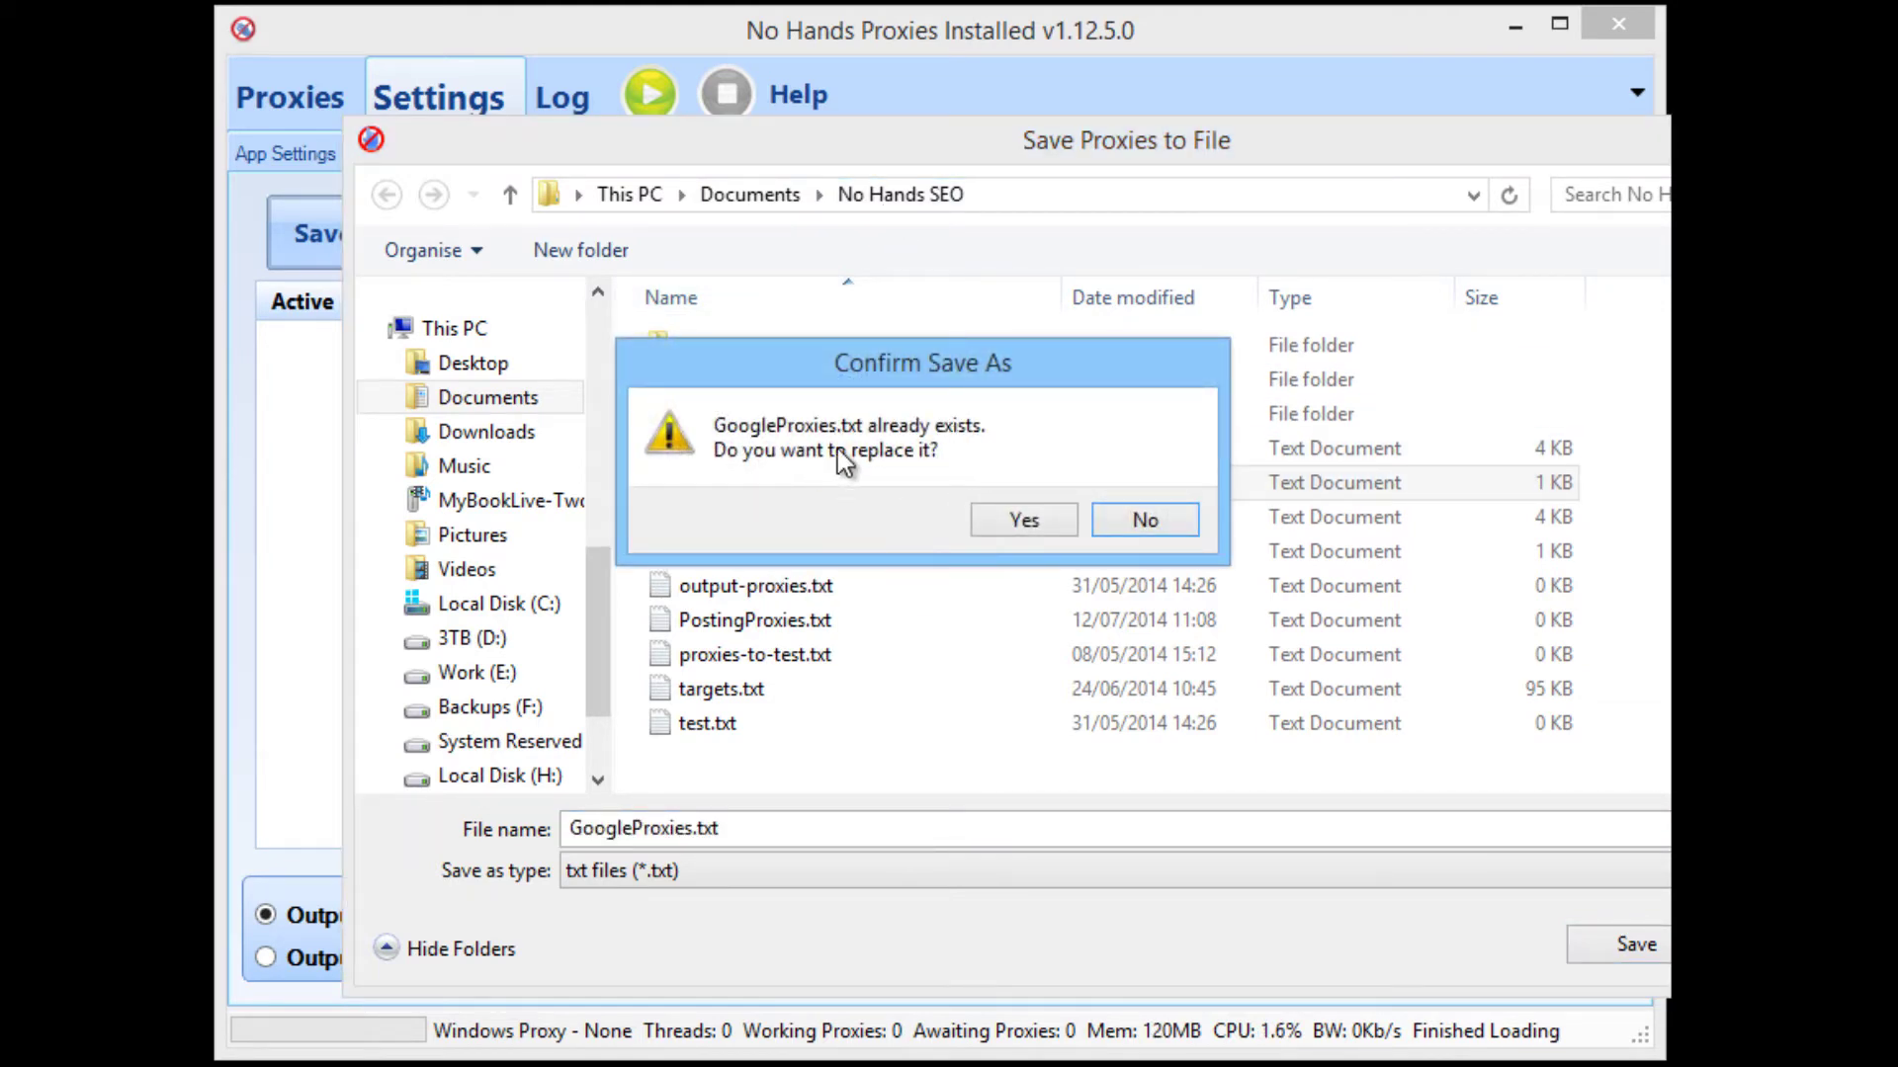
click(1028, 517)
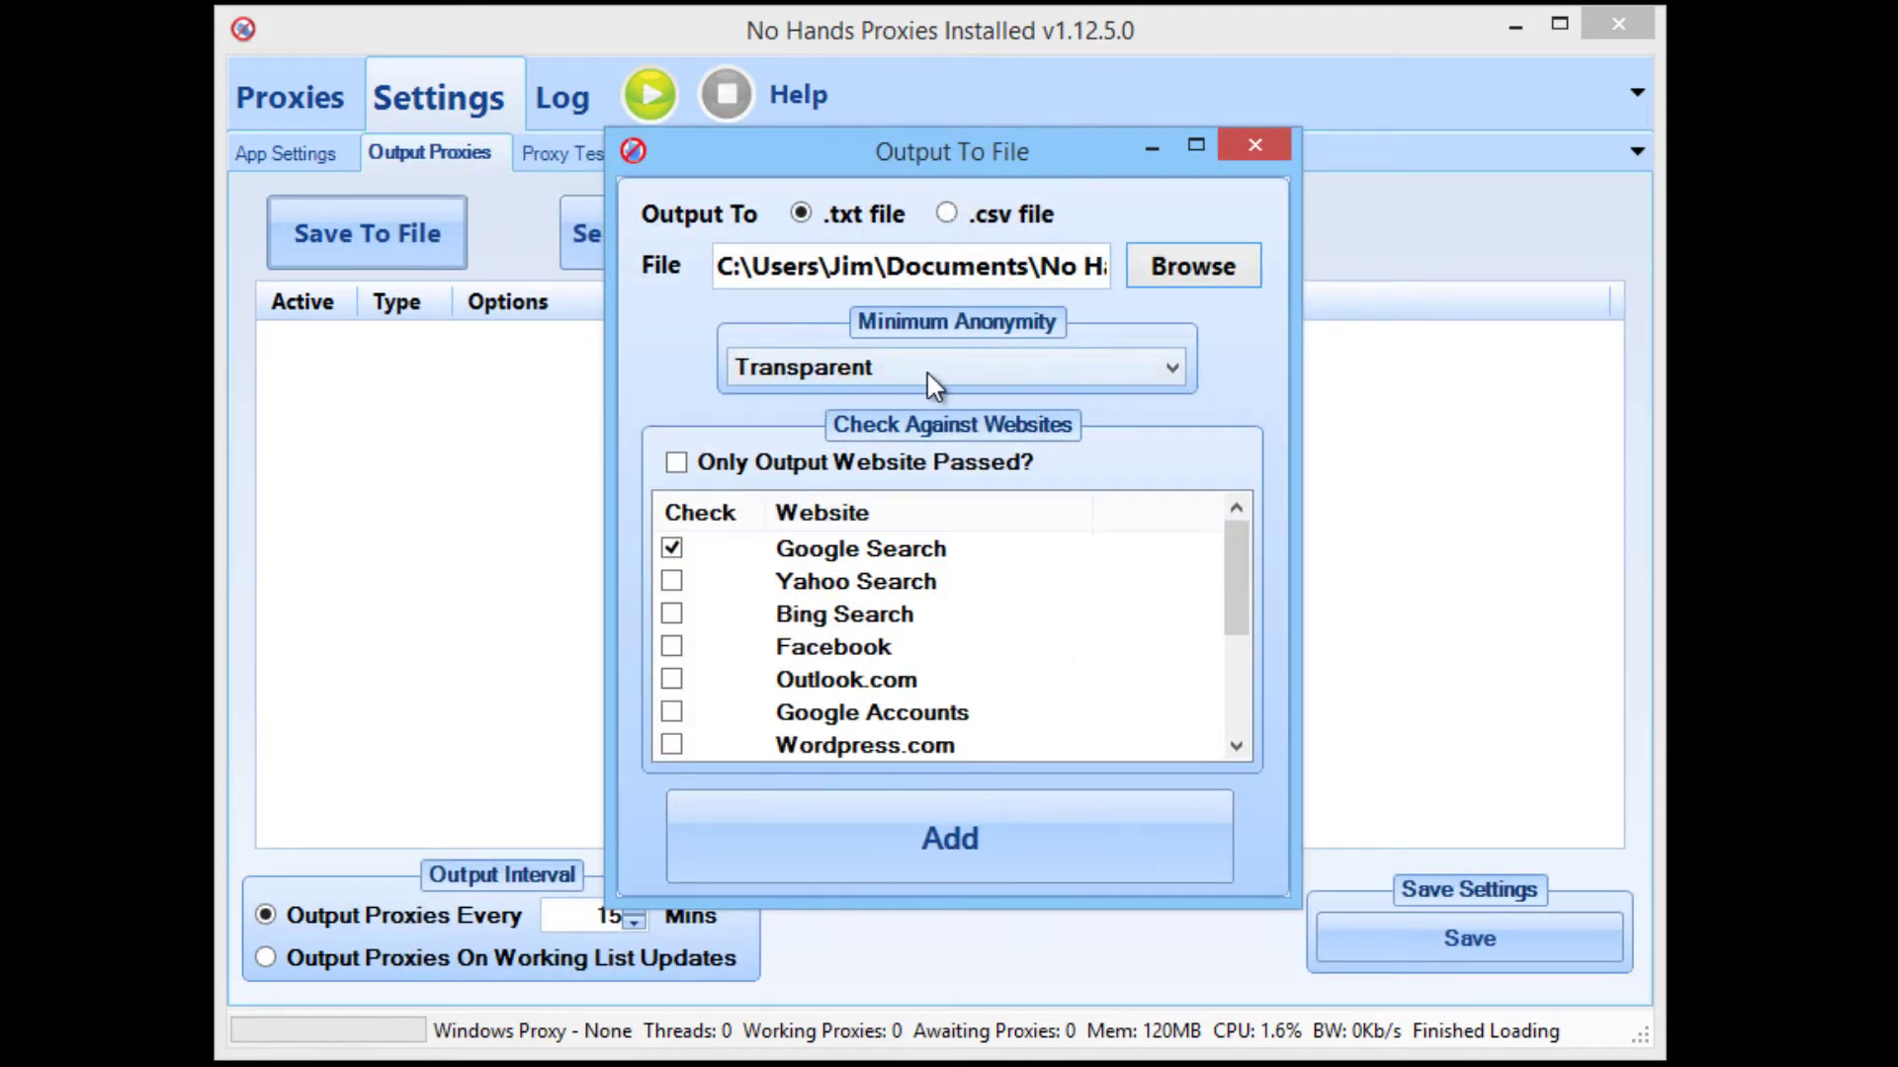
Step: Restrict the file output to proxies that passed the Google Search website check and add it to the outputs
mouse_move(917, 381)
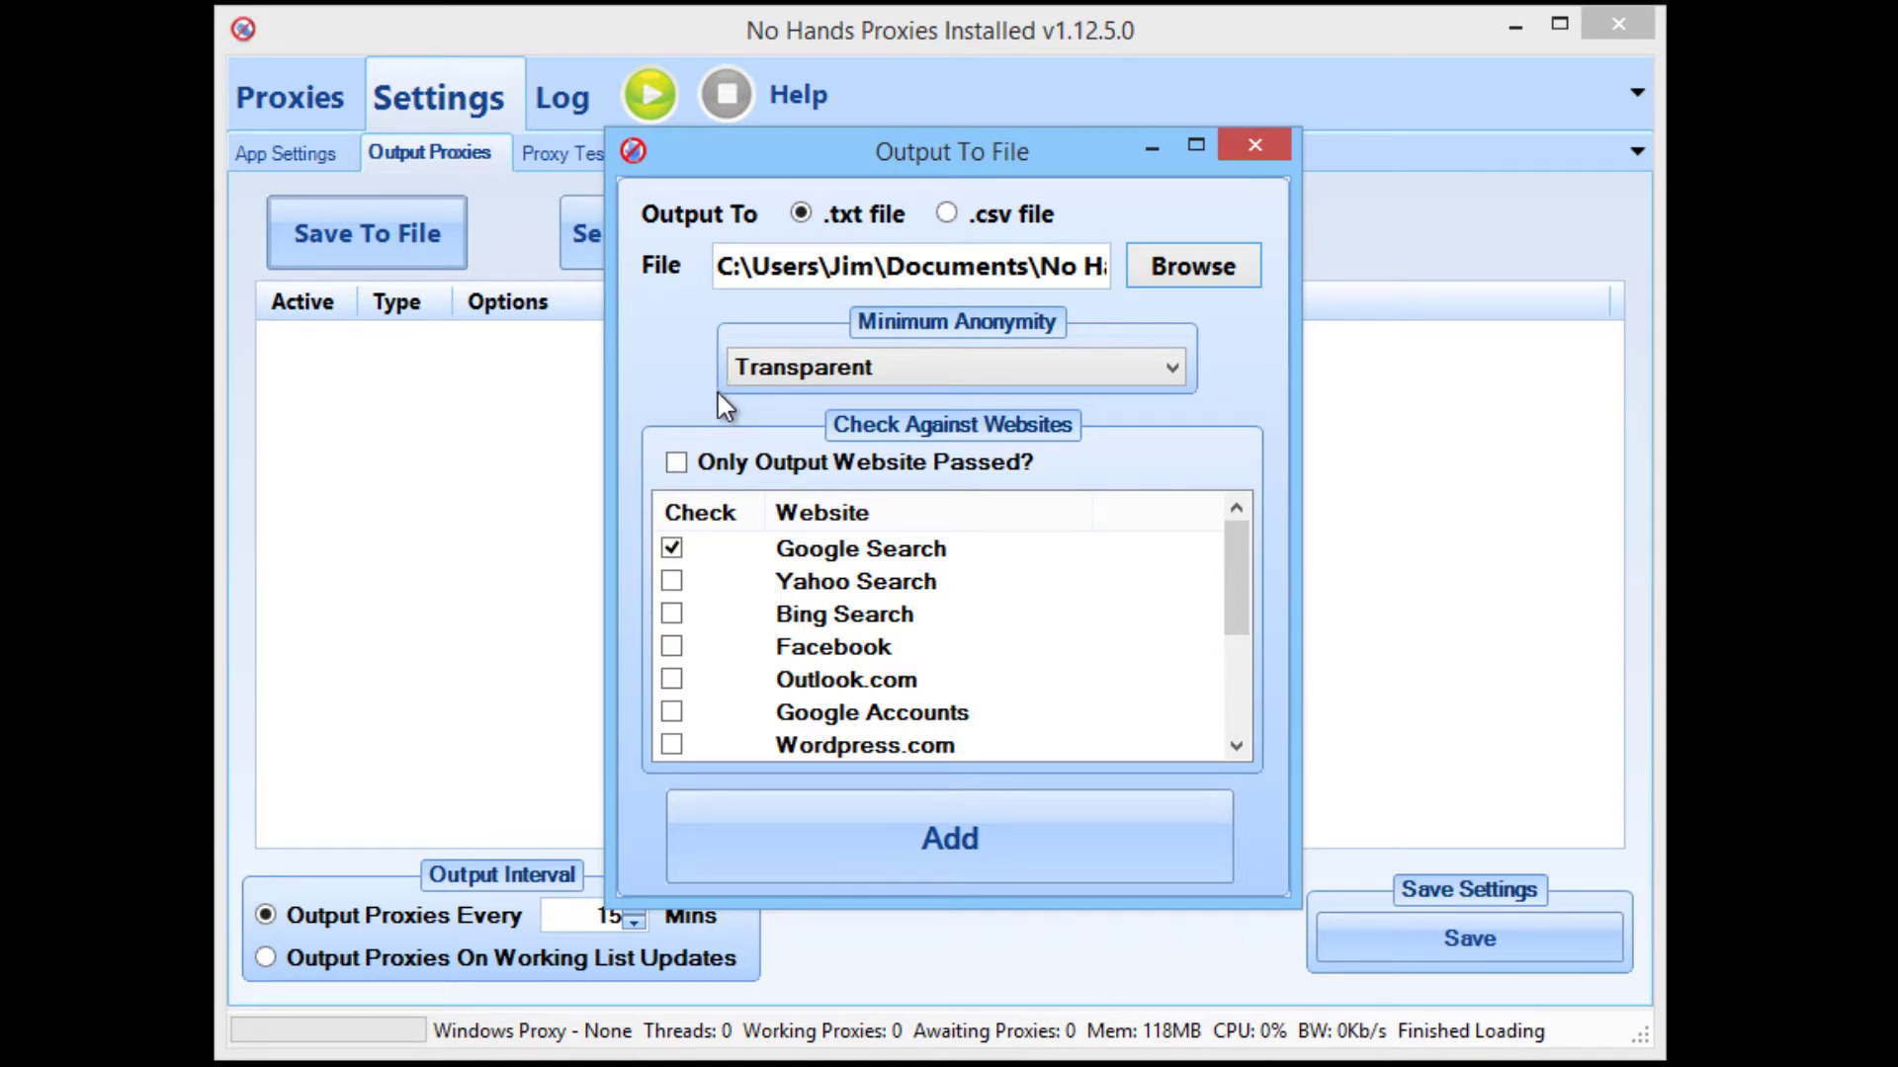
mouse_move(682, 482)
click(677, 465)
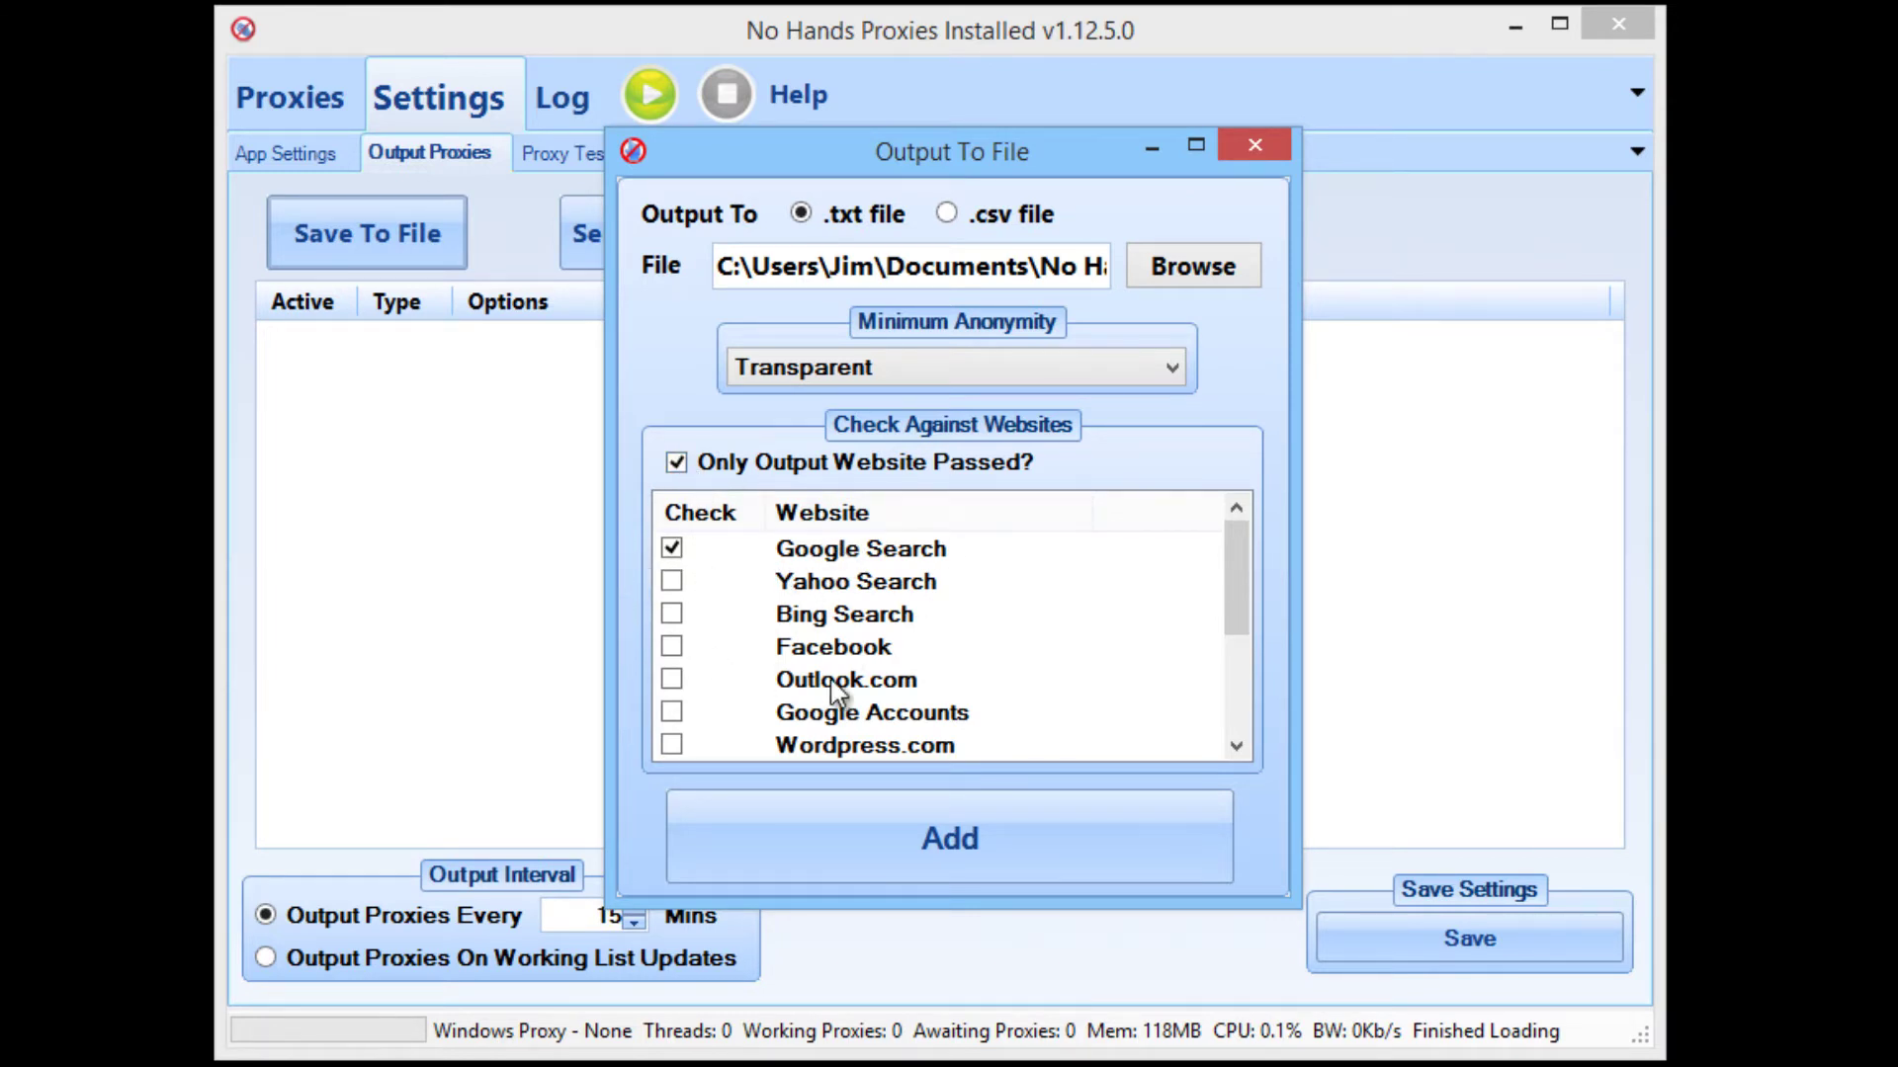
drag(1244, 590, 1190, 537)
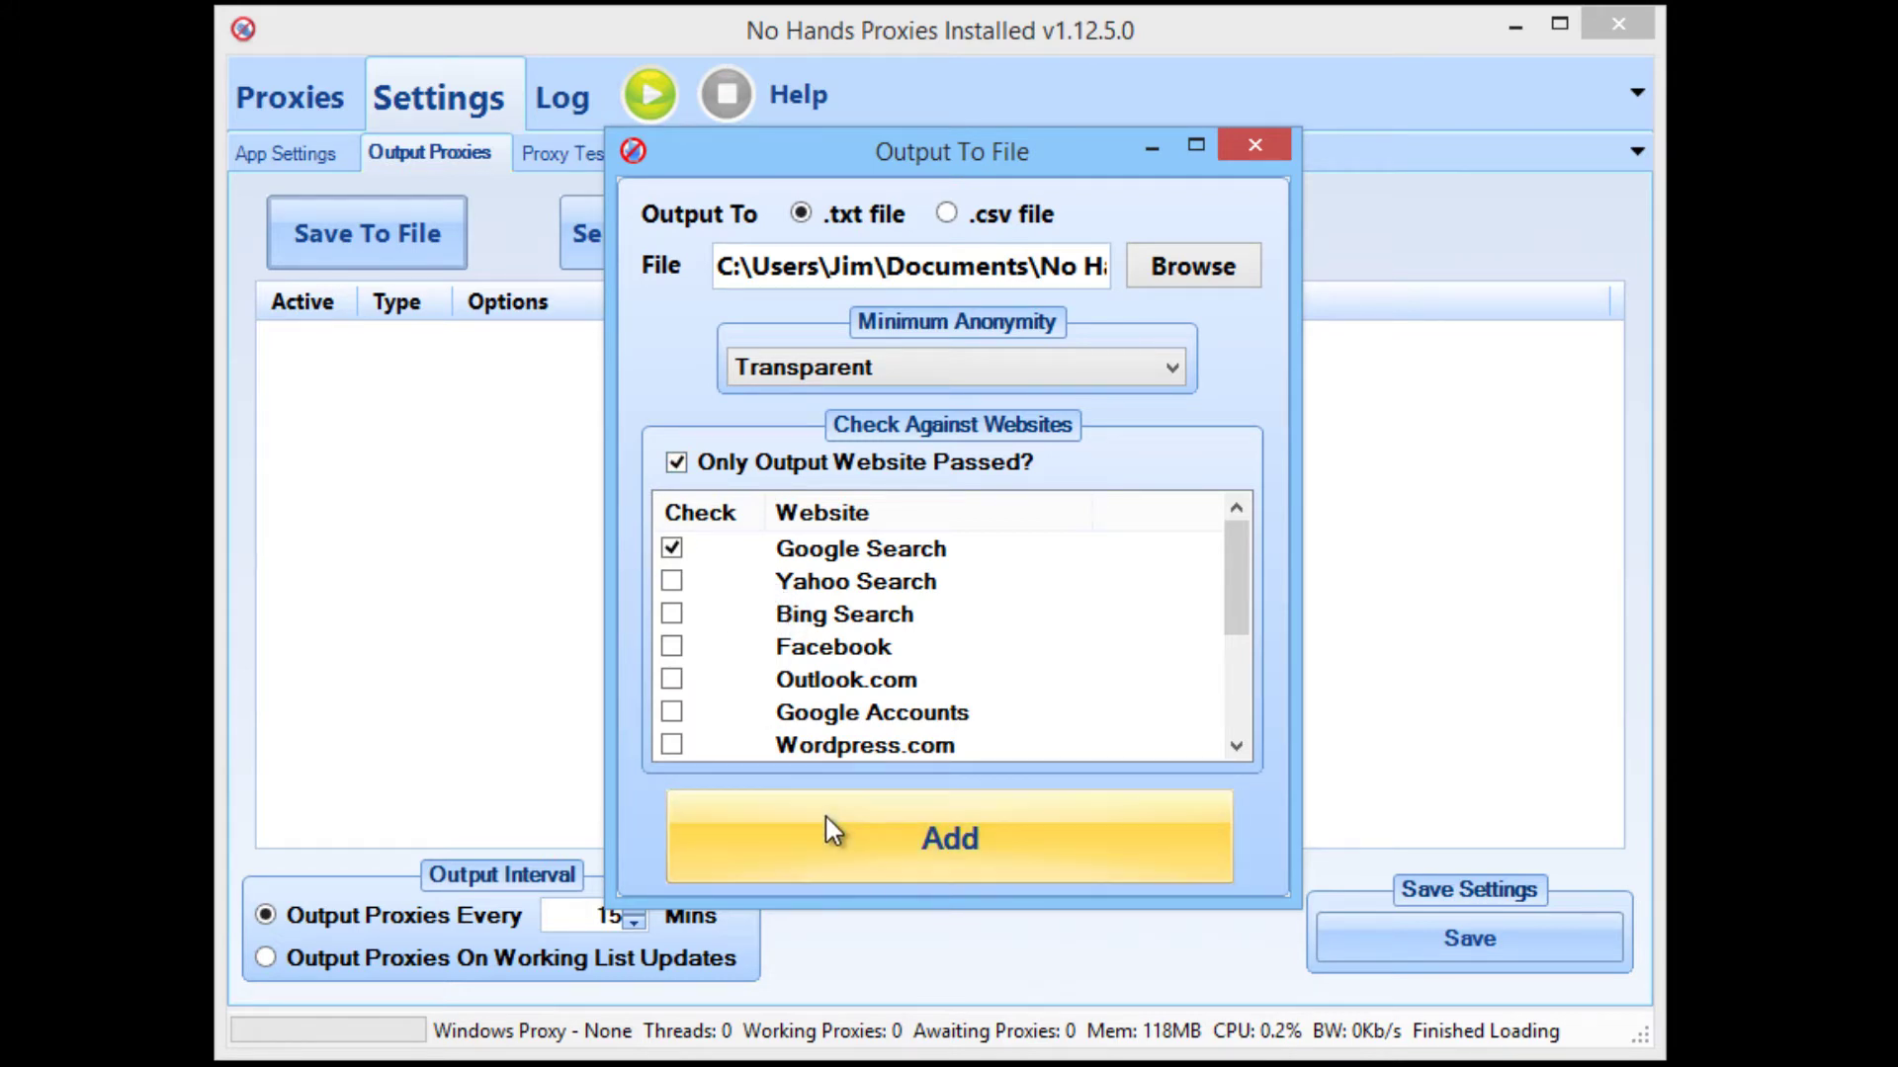
click(951, 827)
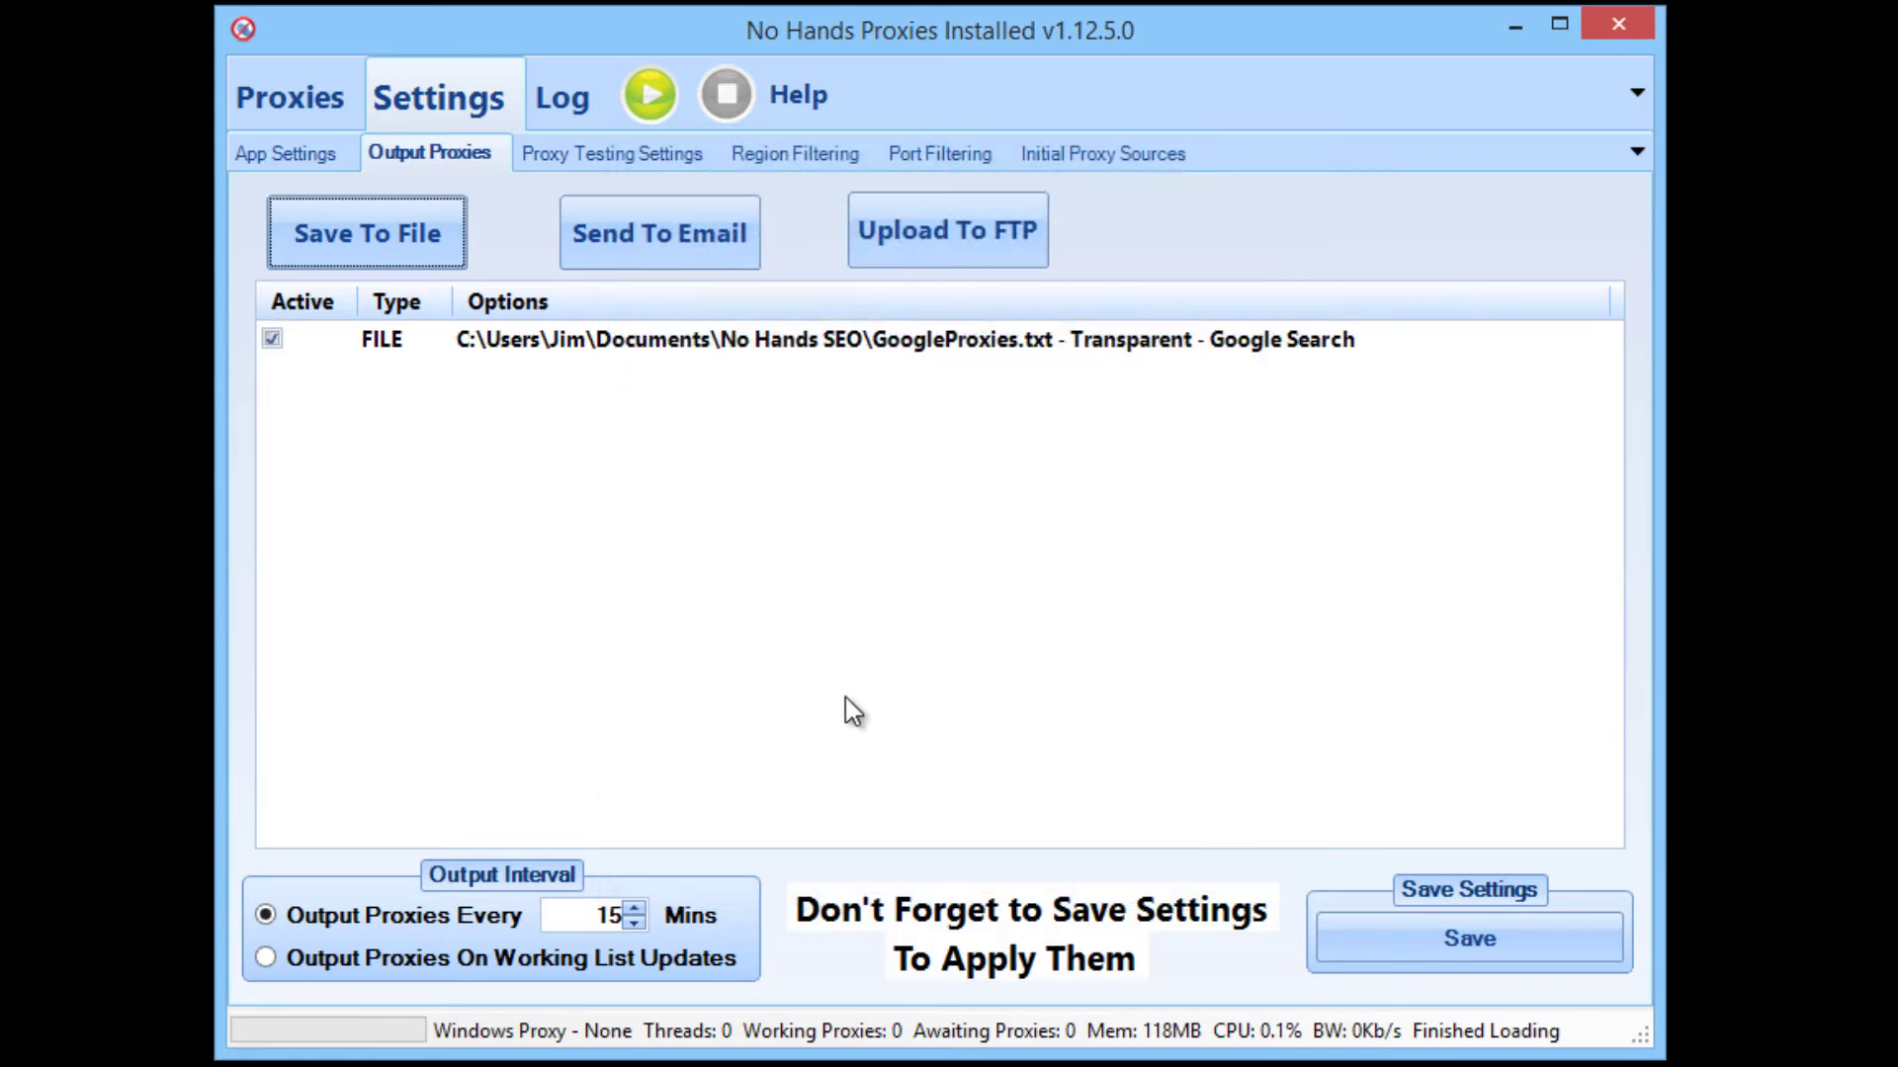
Step: Set the proxy output interval to every 1 minute and save the settings
double_click(585, 926)
text(1)
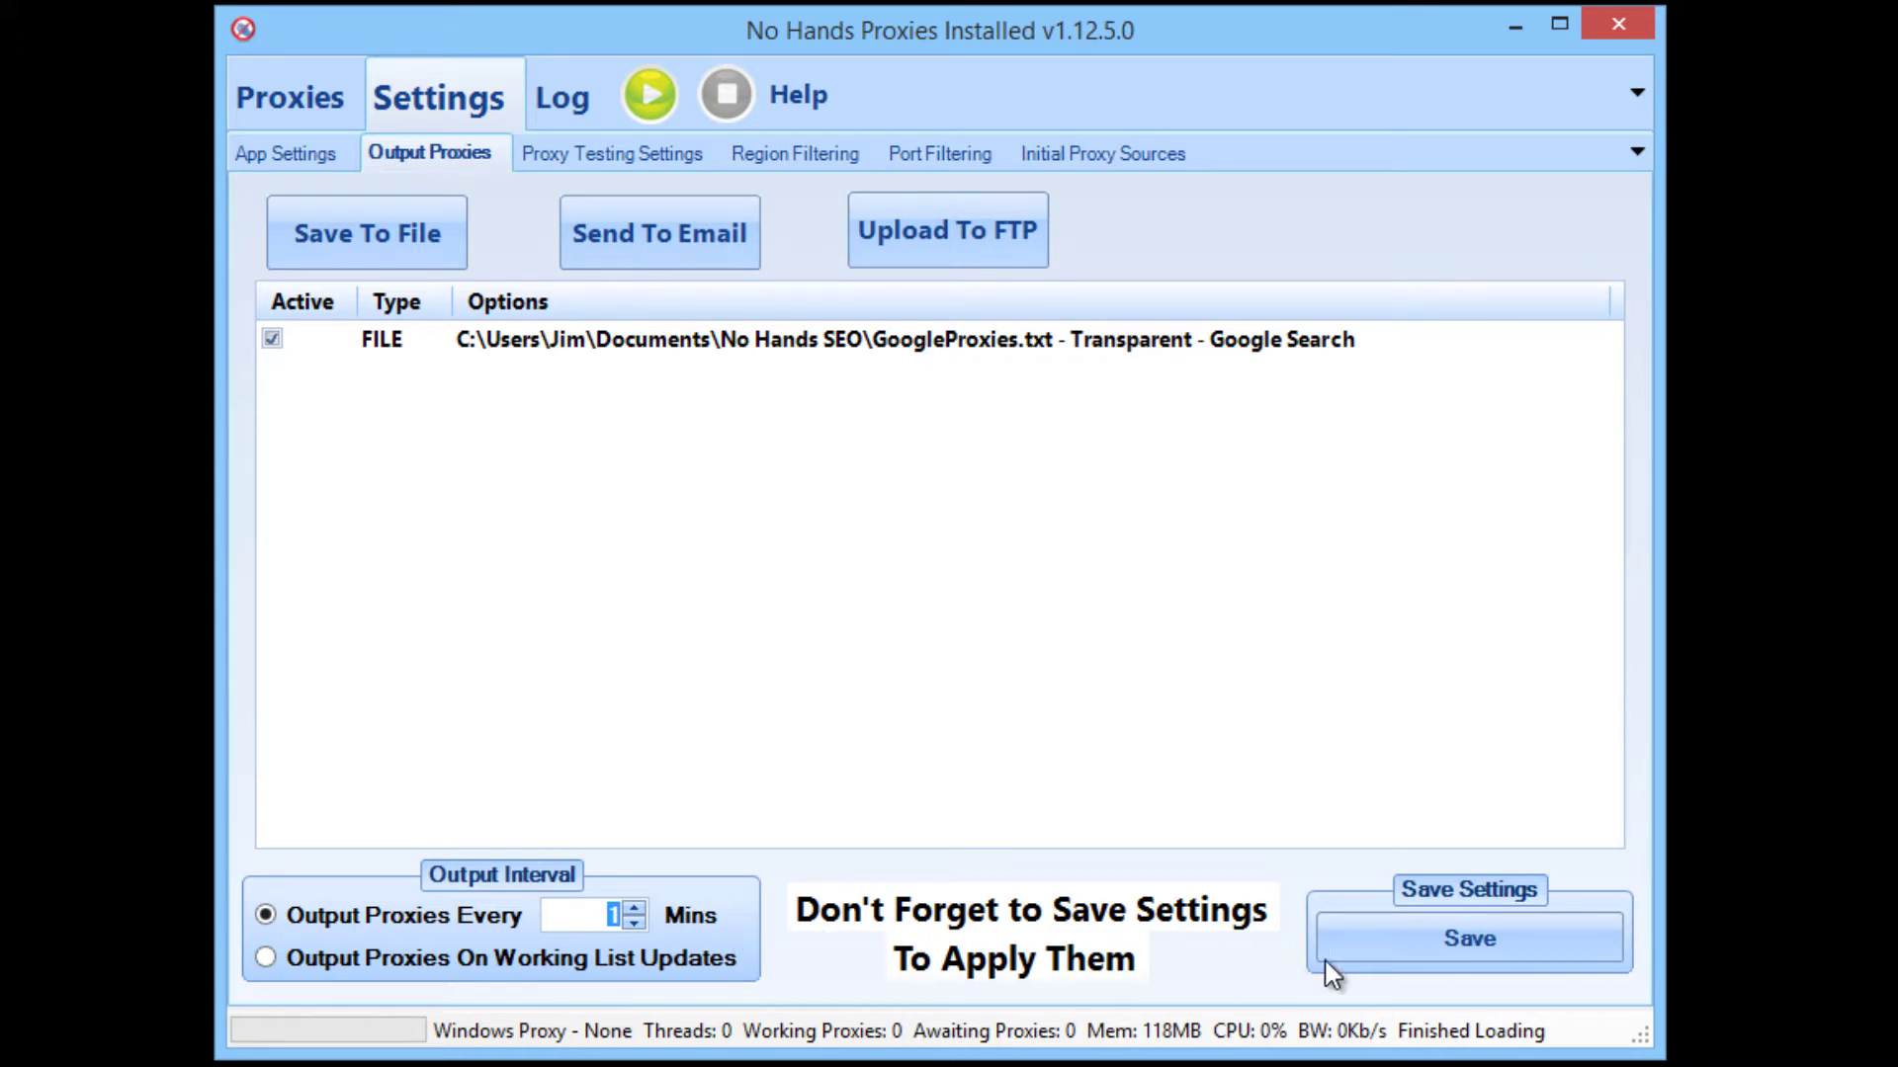
click(1397, 946)
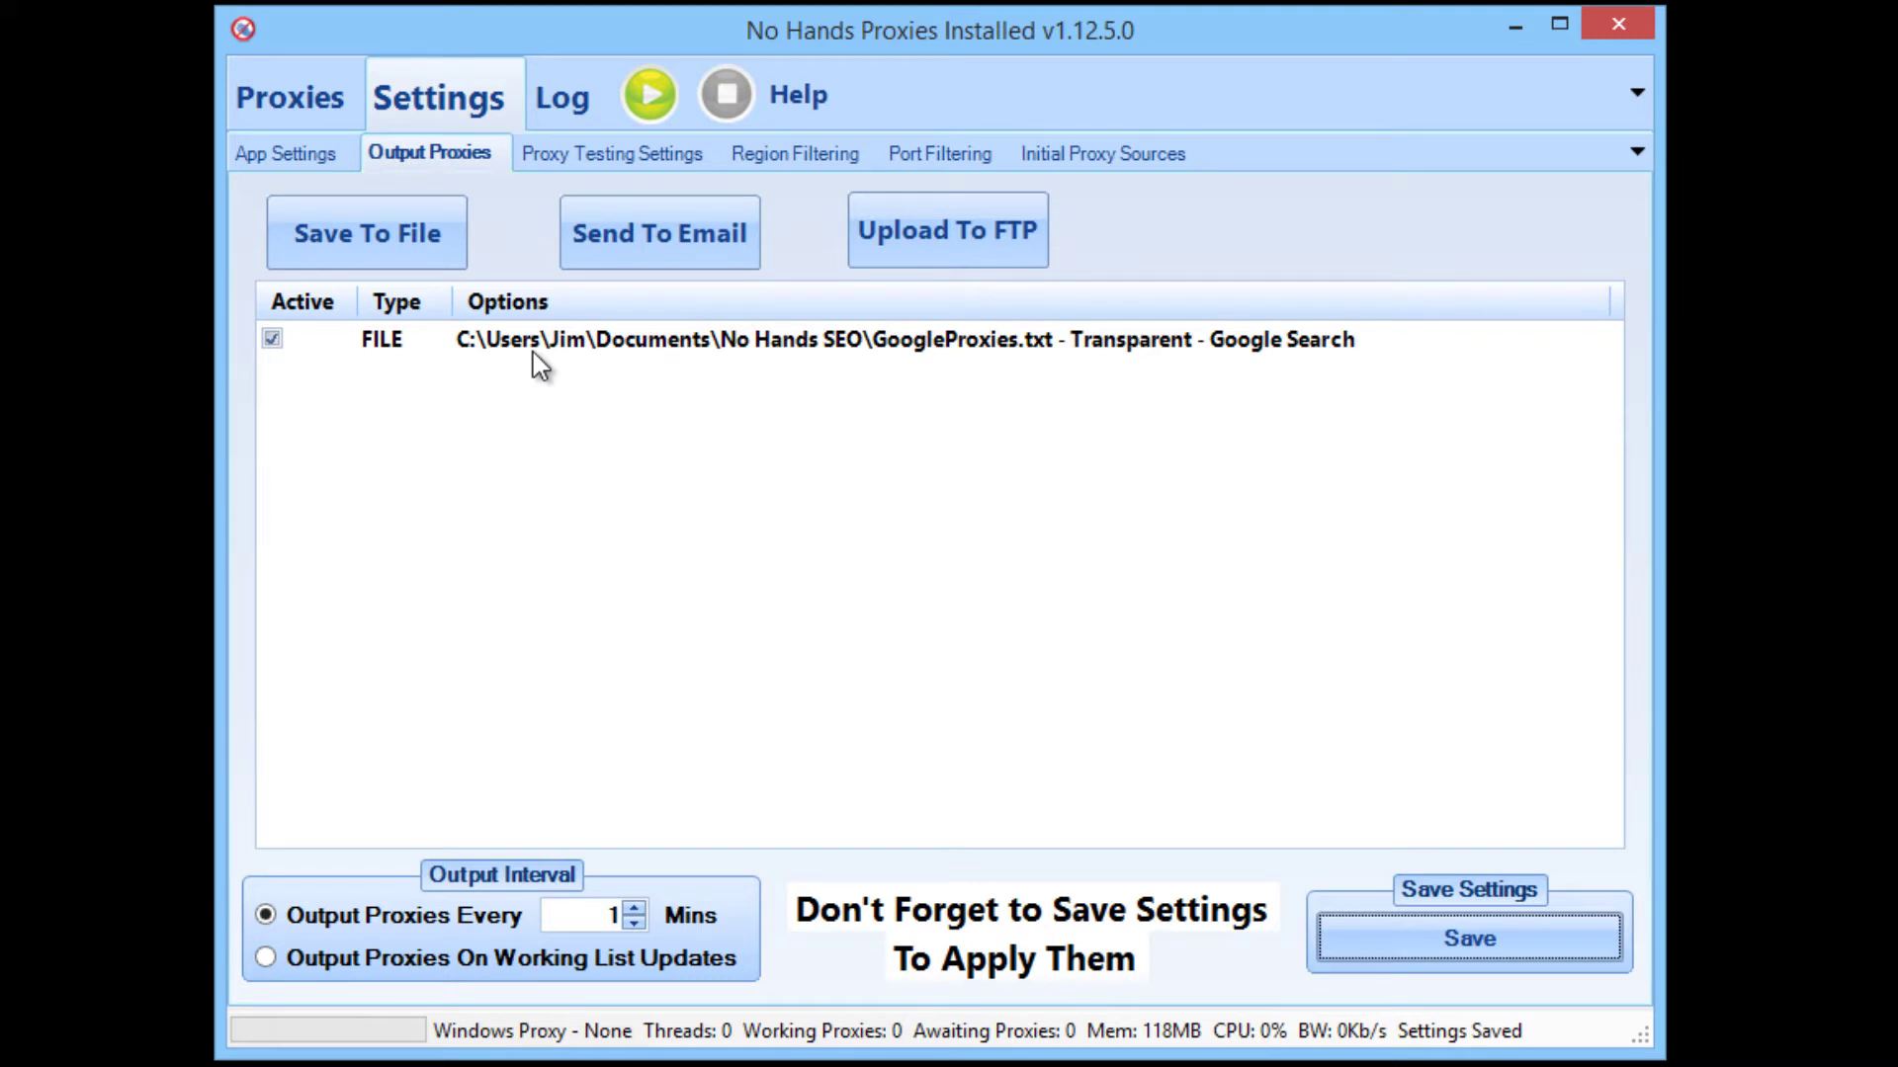
Step: Review the application, proxy testing and proxy output settings, including the GoogleProxies.txt entry
click(286, 158)
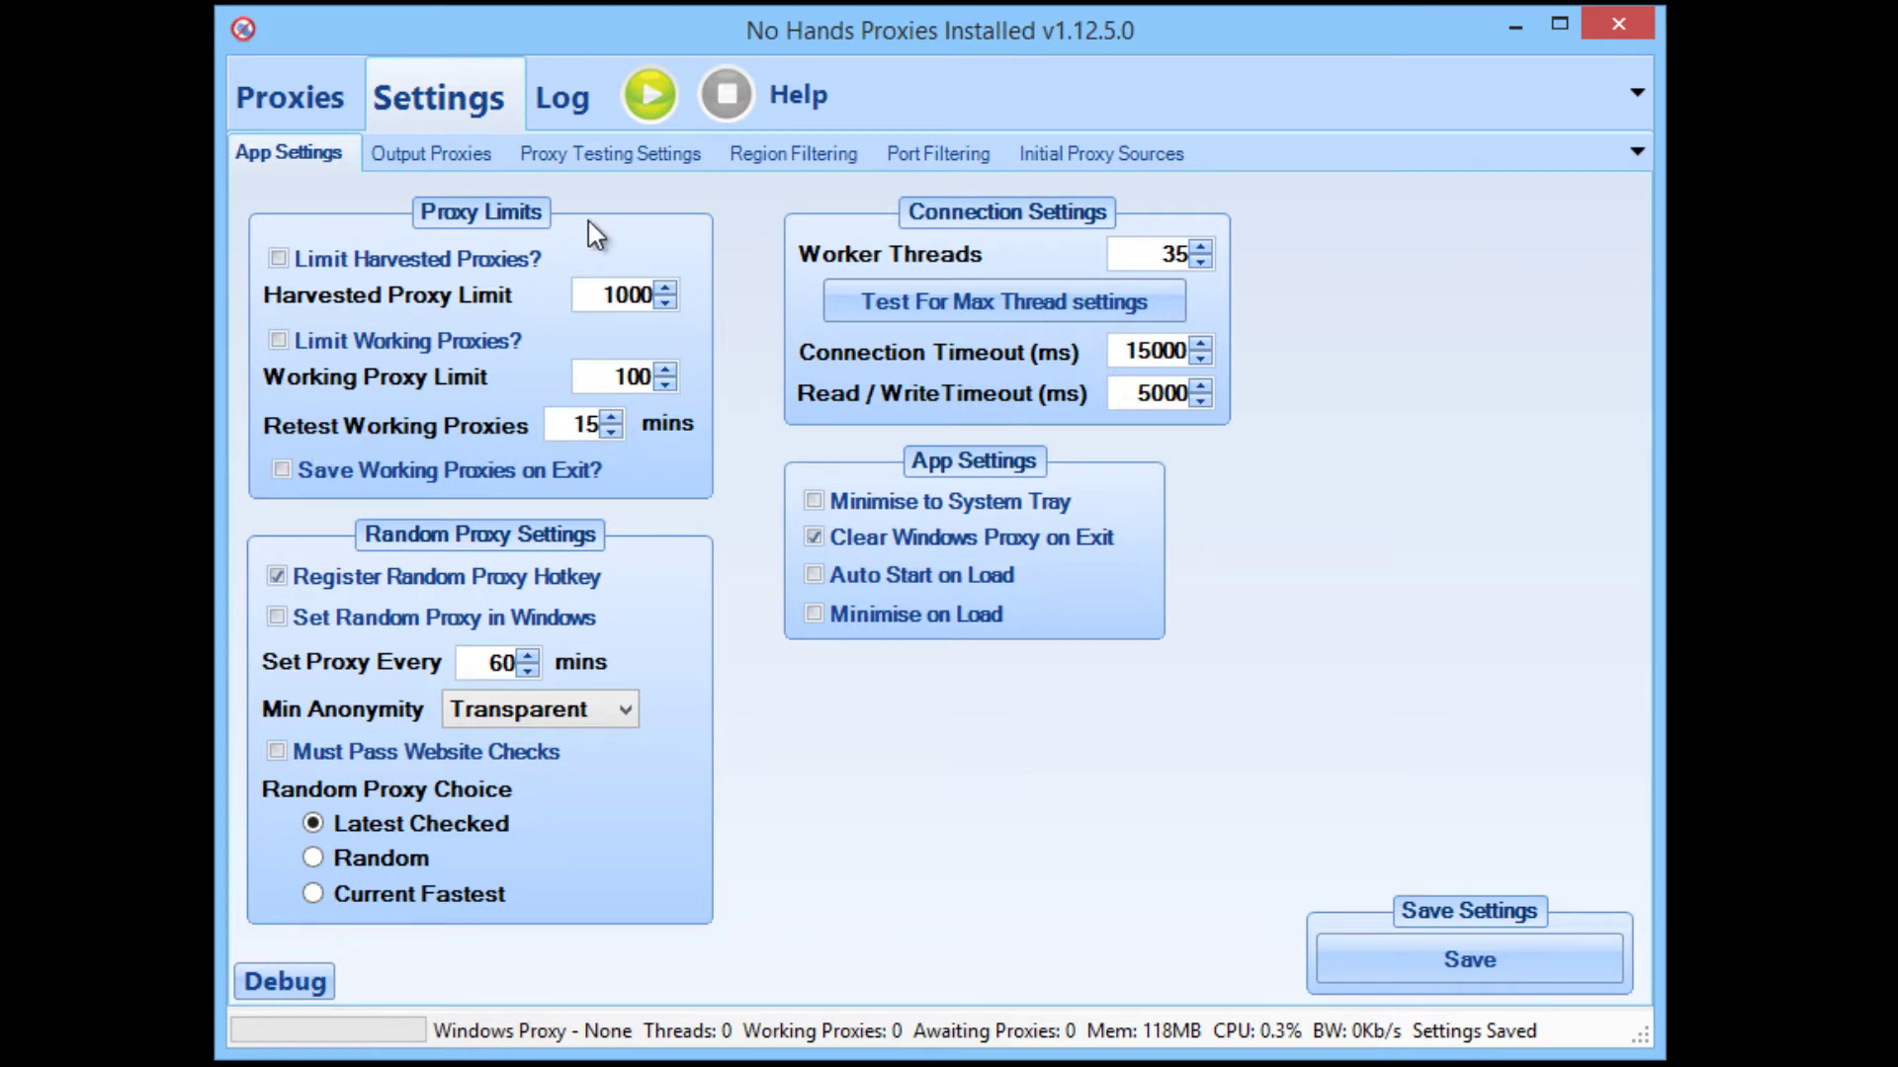
click(610, 153)
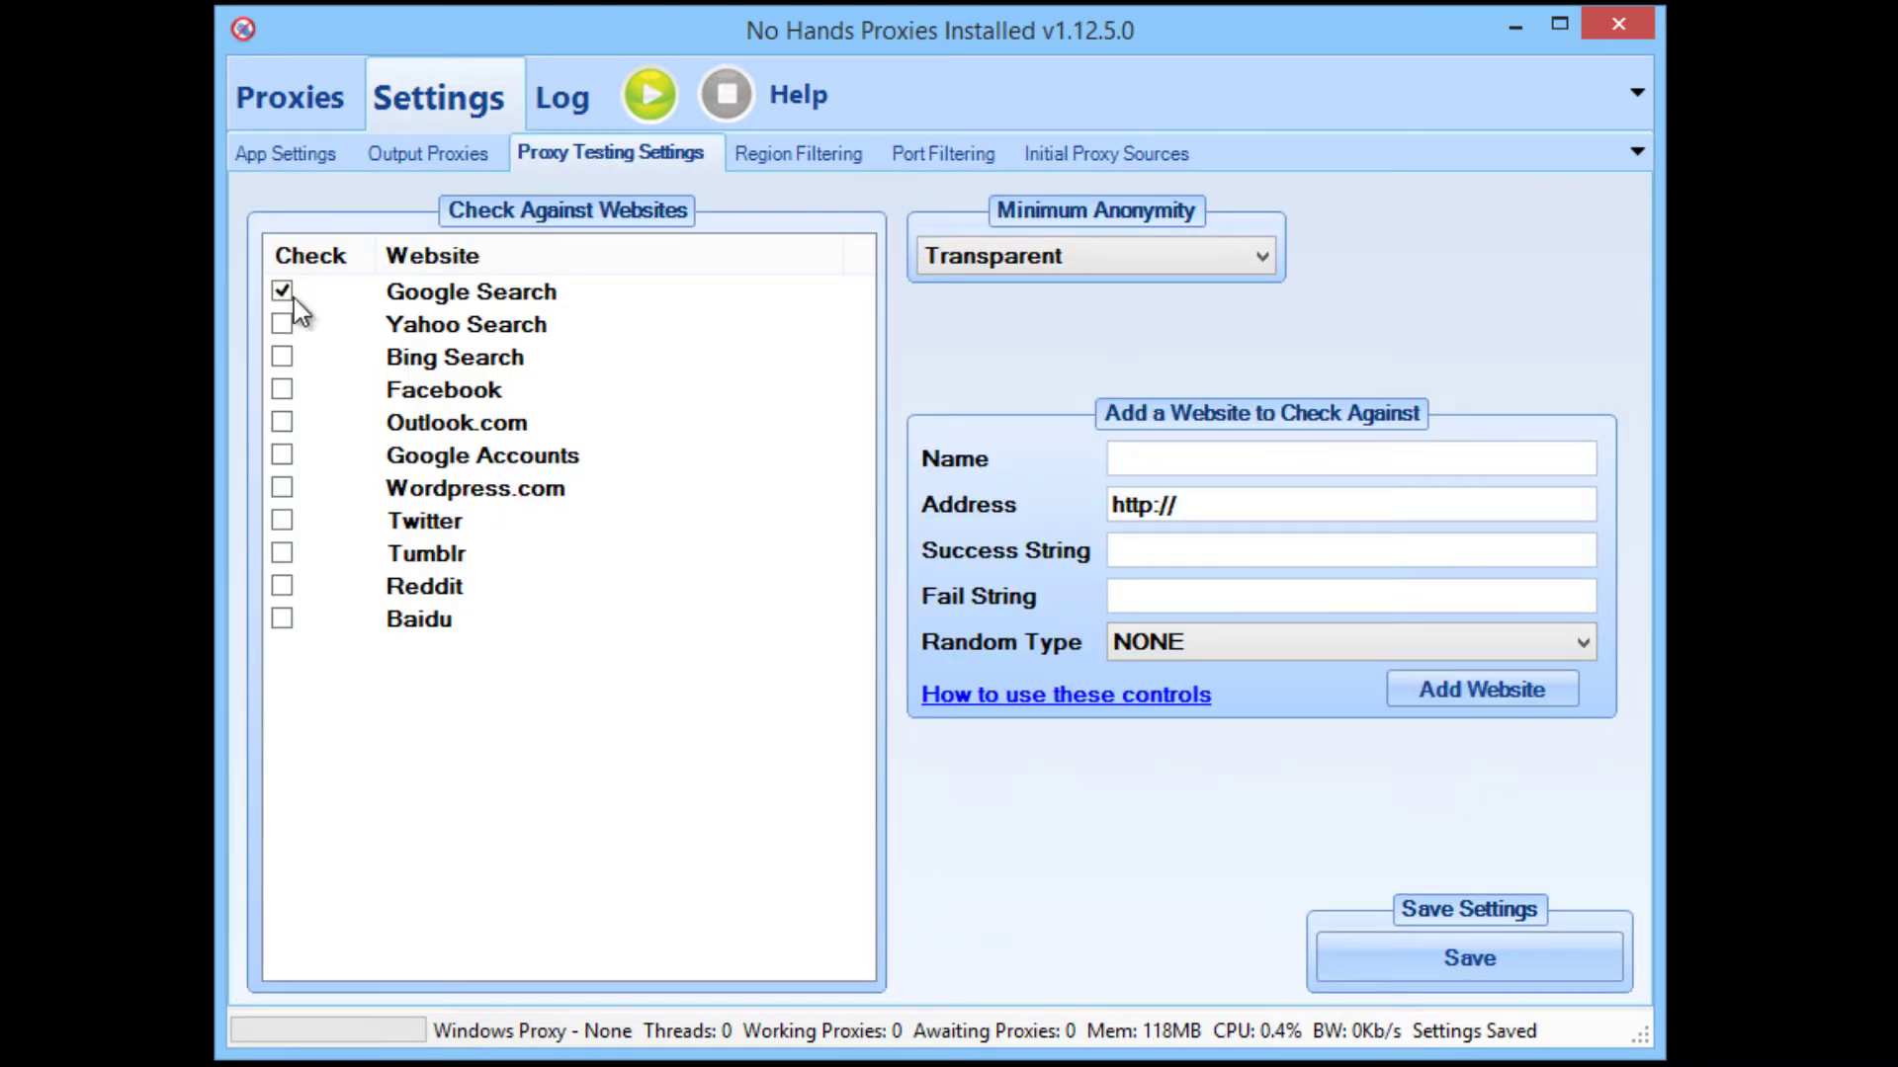
click(401, 158)
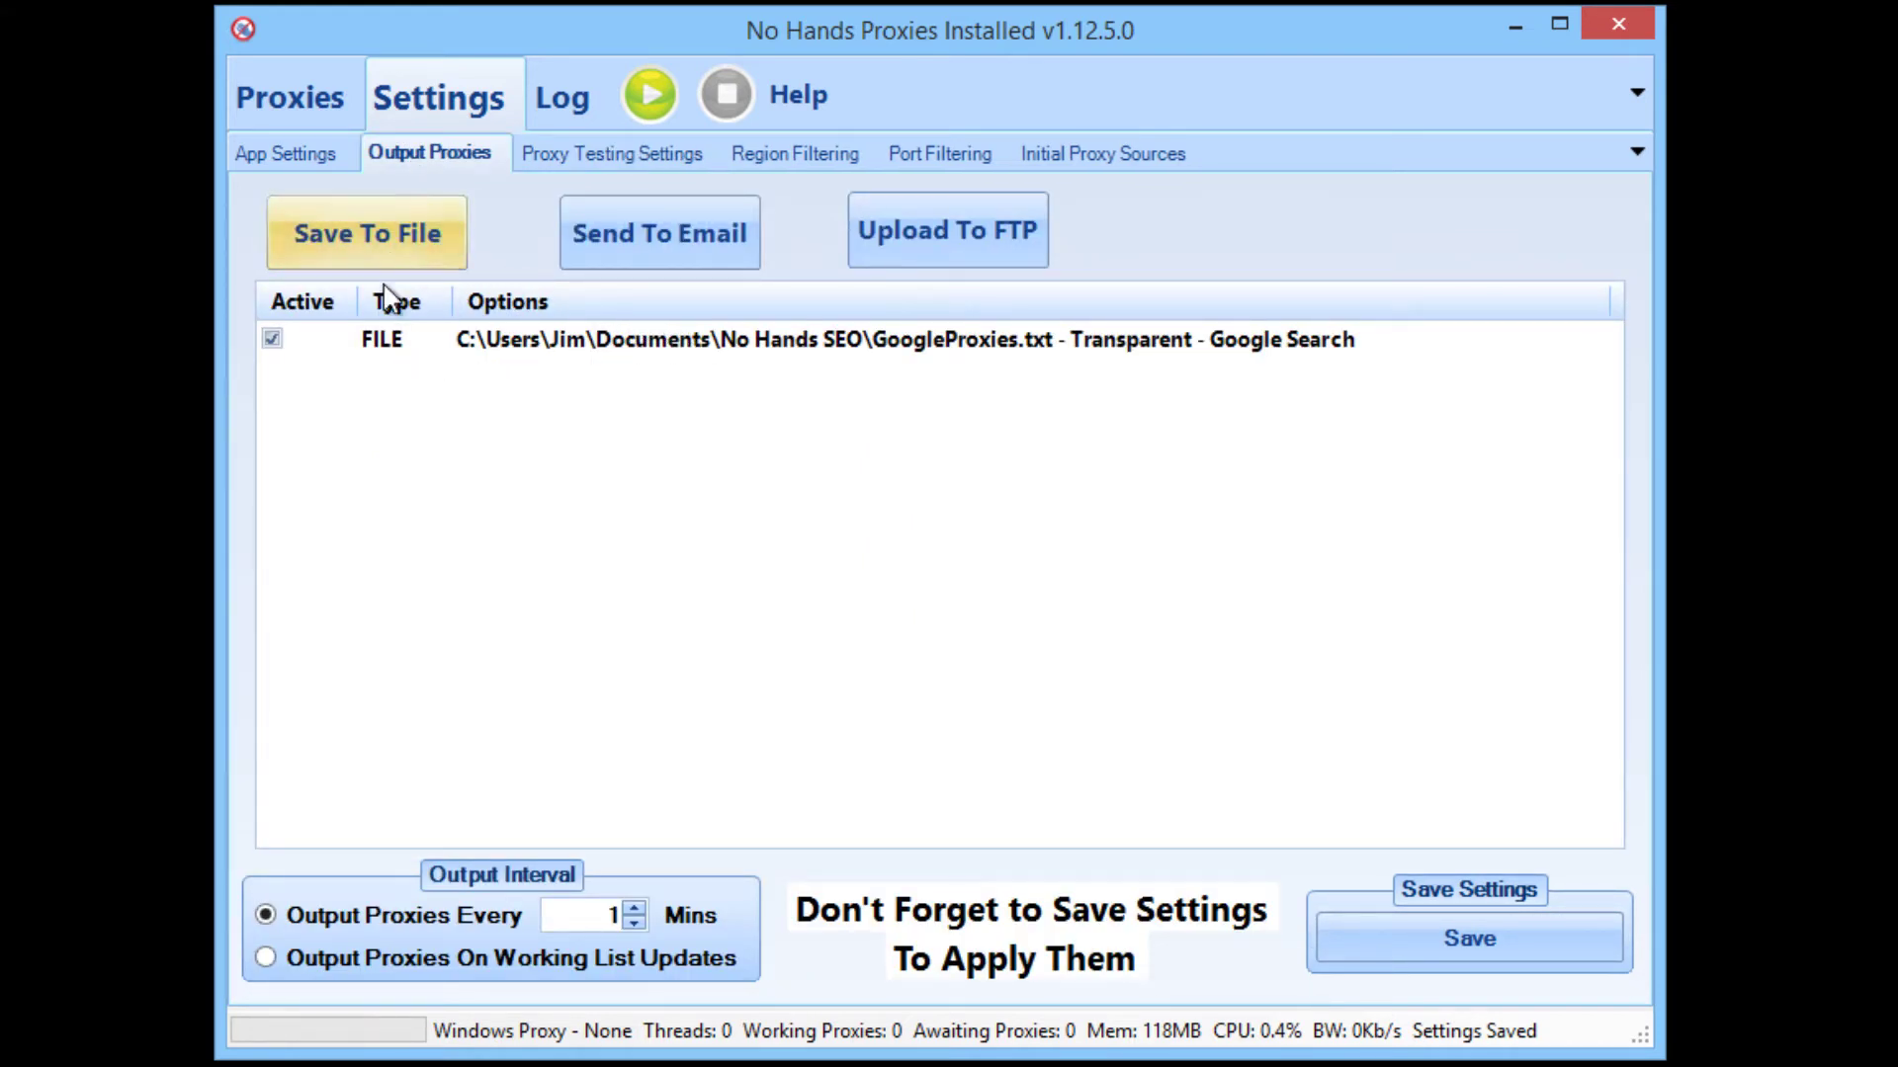
click(692, 356)
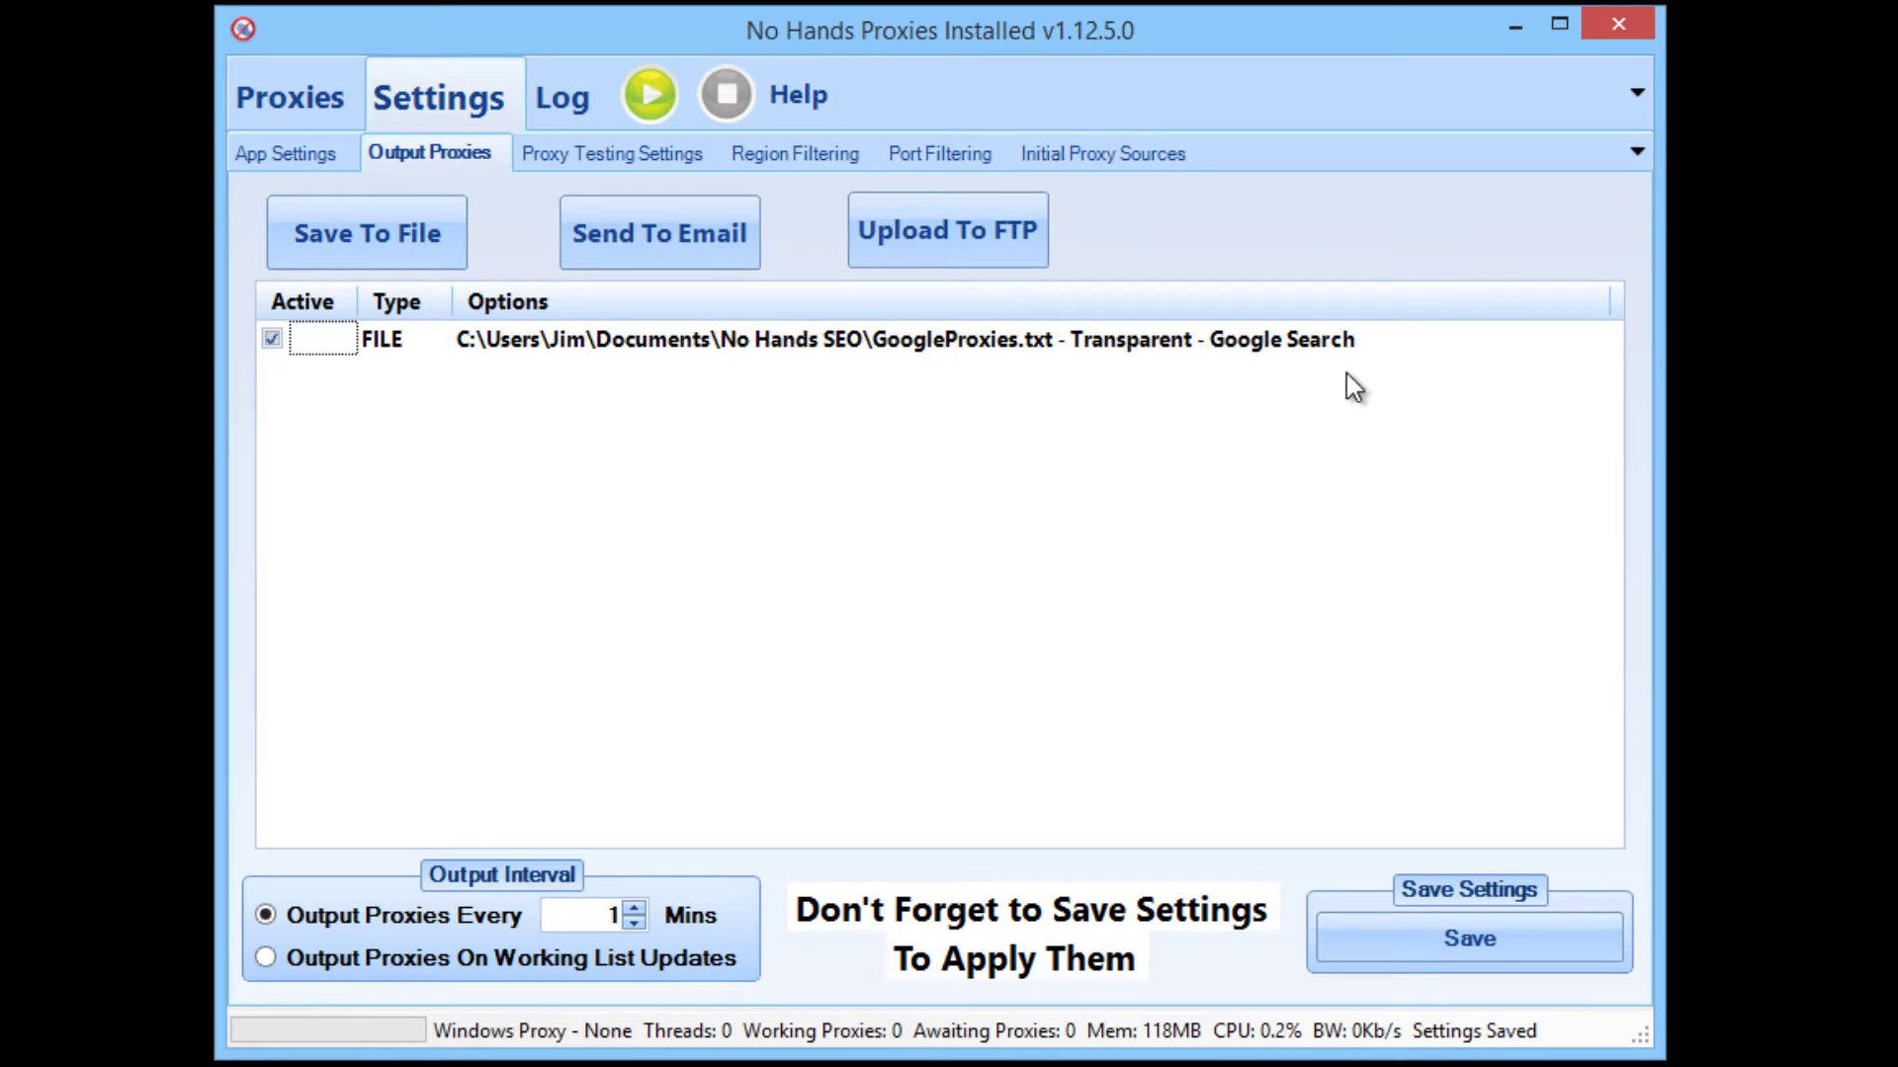
Step: Save the settings again and start the proxy harvester, bringing up its work log
click(1535, 957)
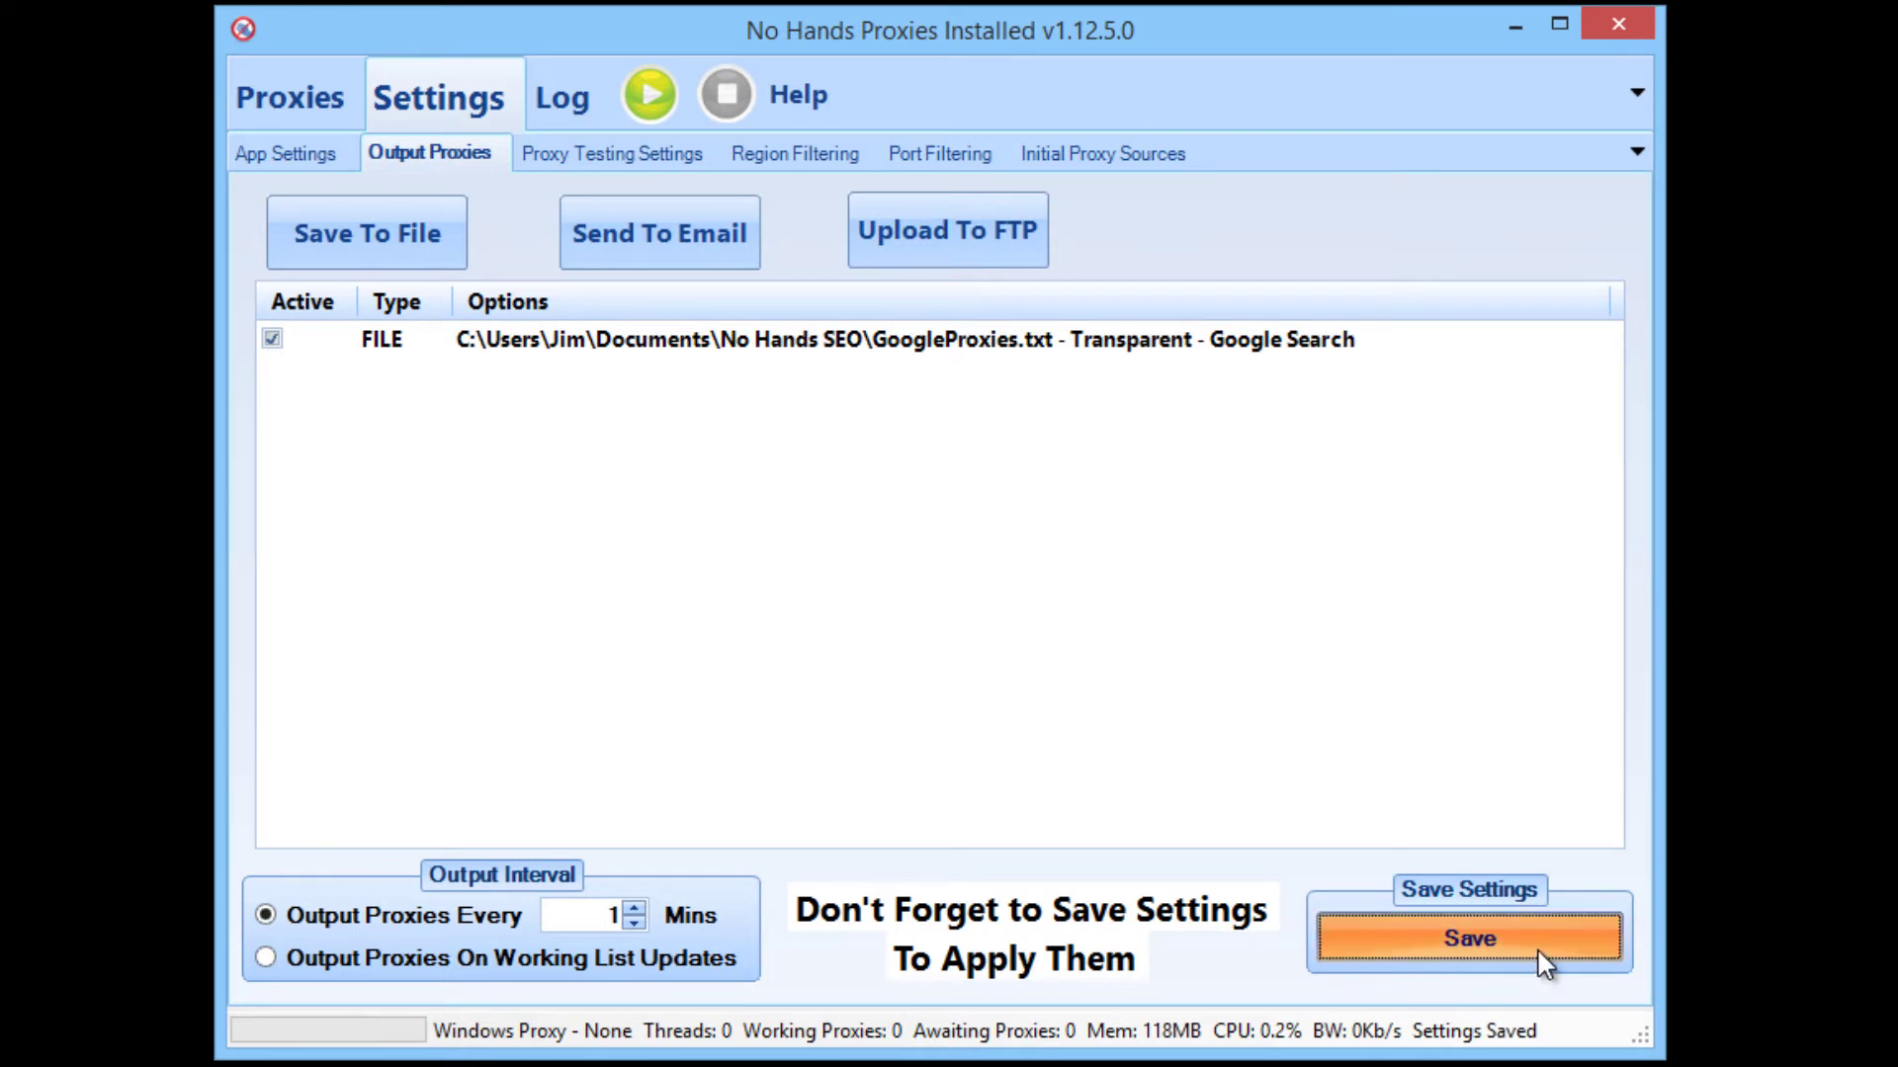
click(653, 101)
click(555, 99)
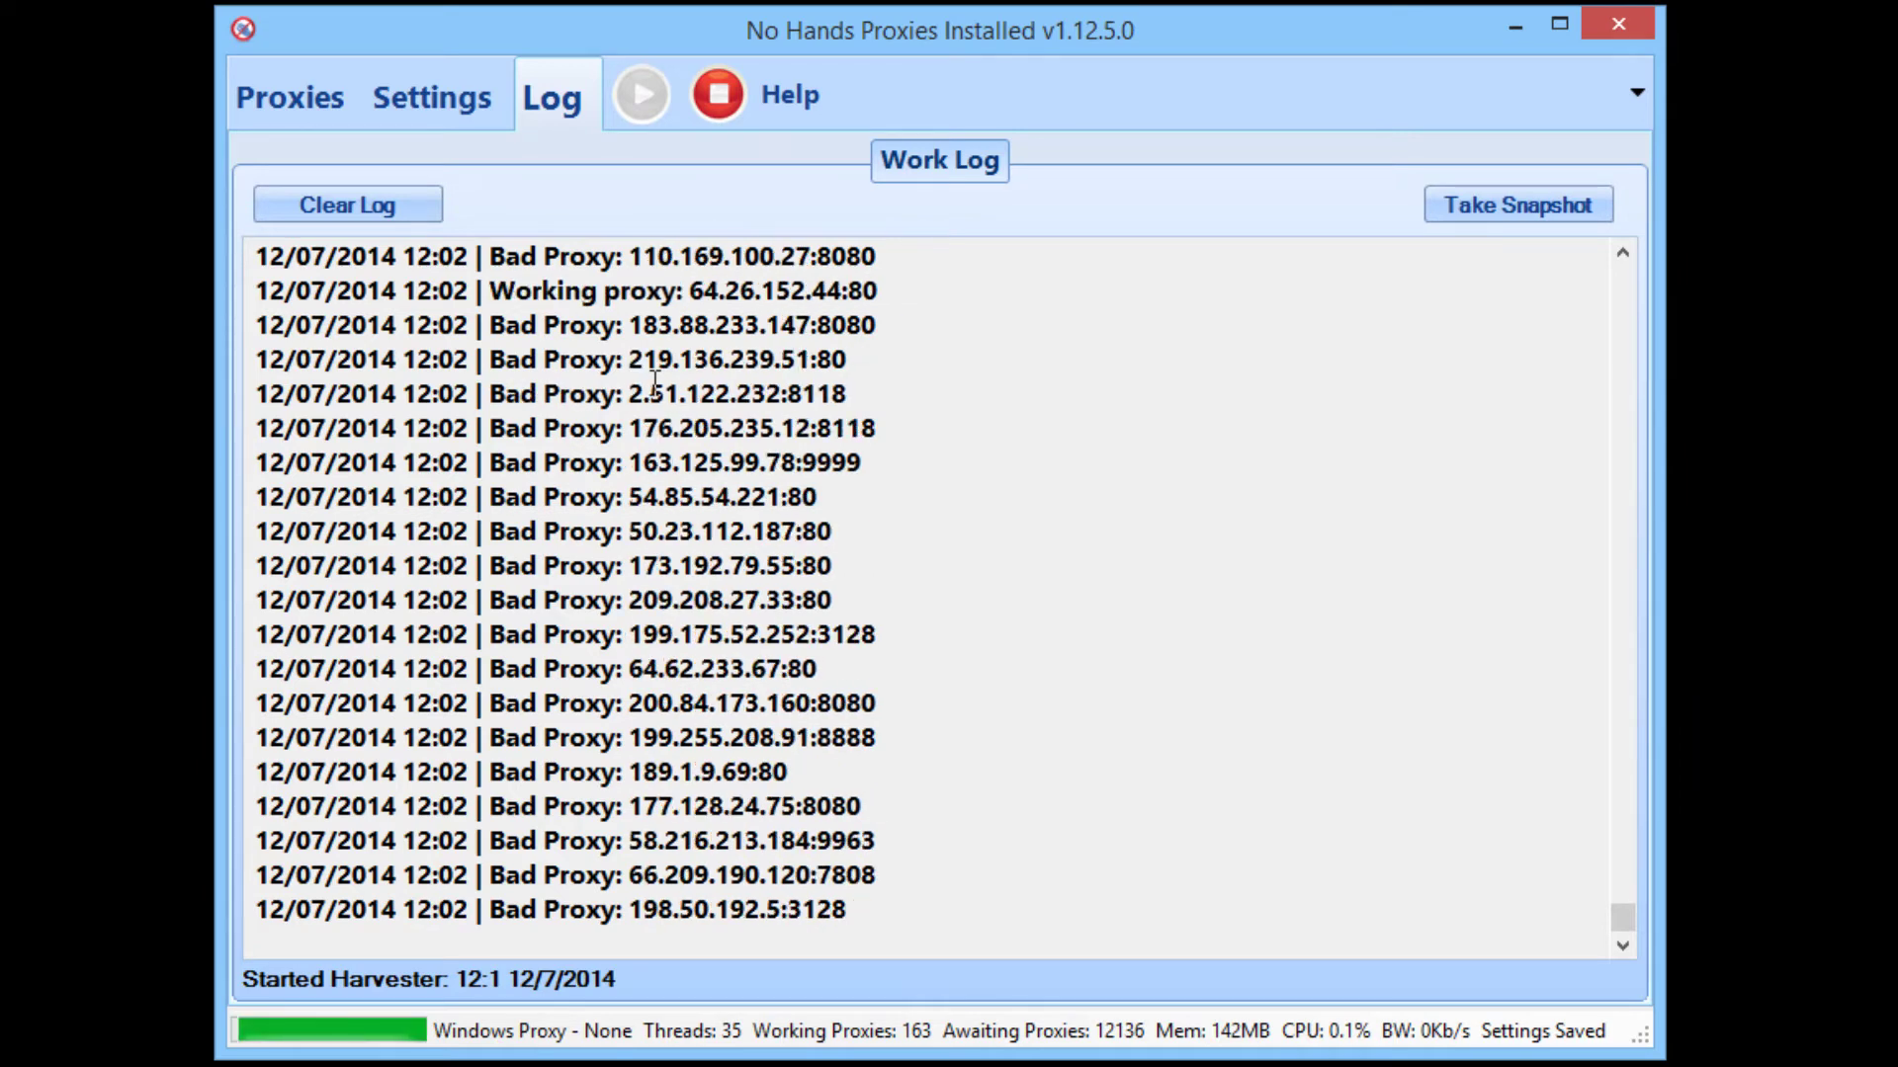
Step: Examine the list of working proxies and the work log, checking which proxies passed the website test
click(314, 111)
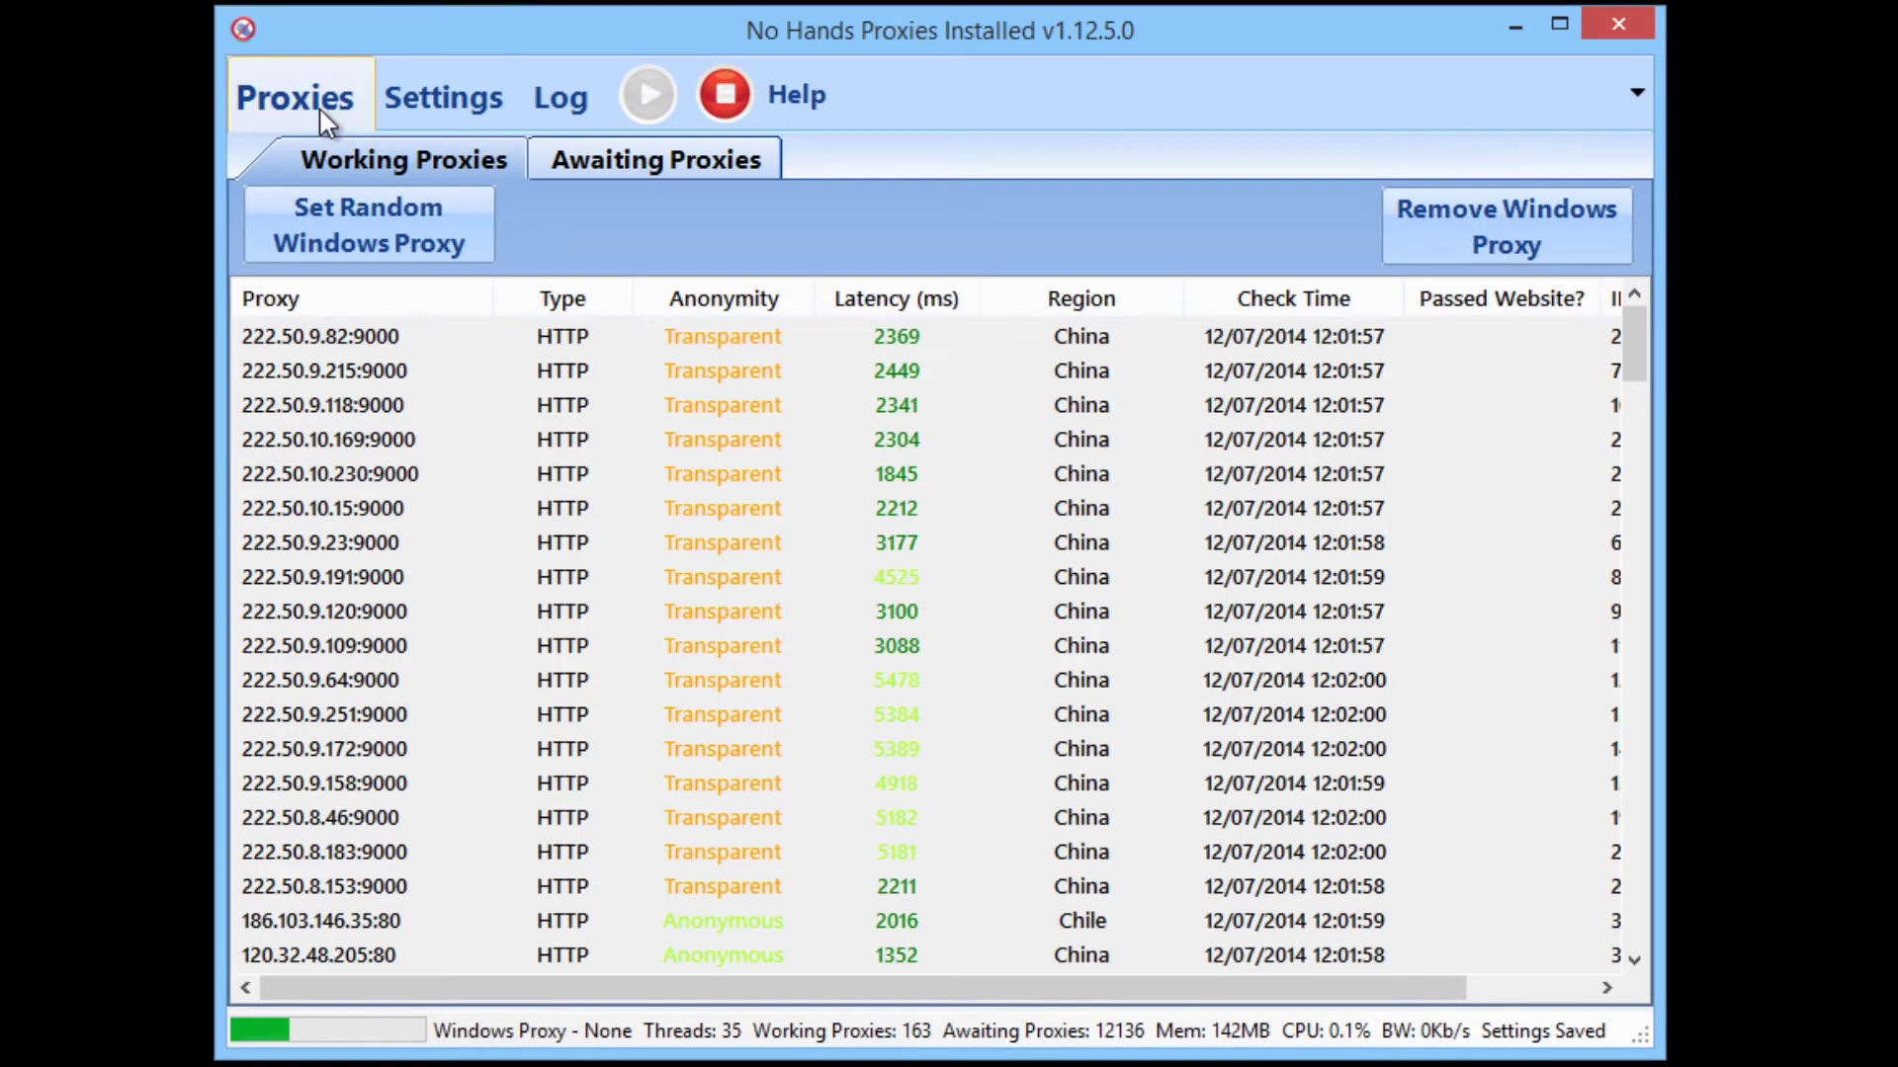
click(534, 99)
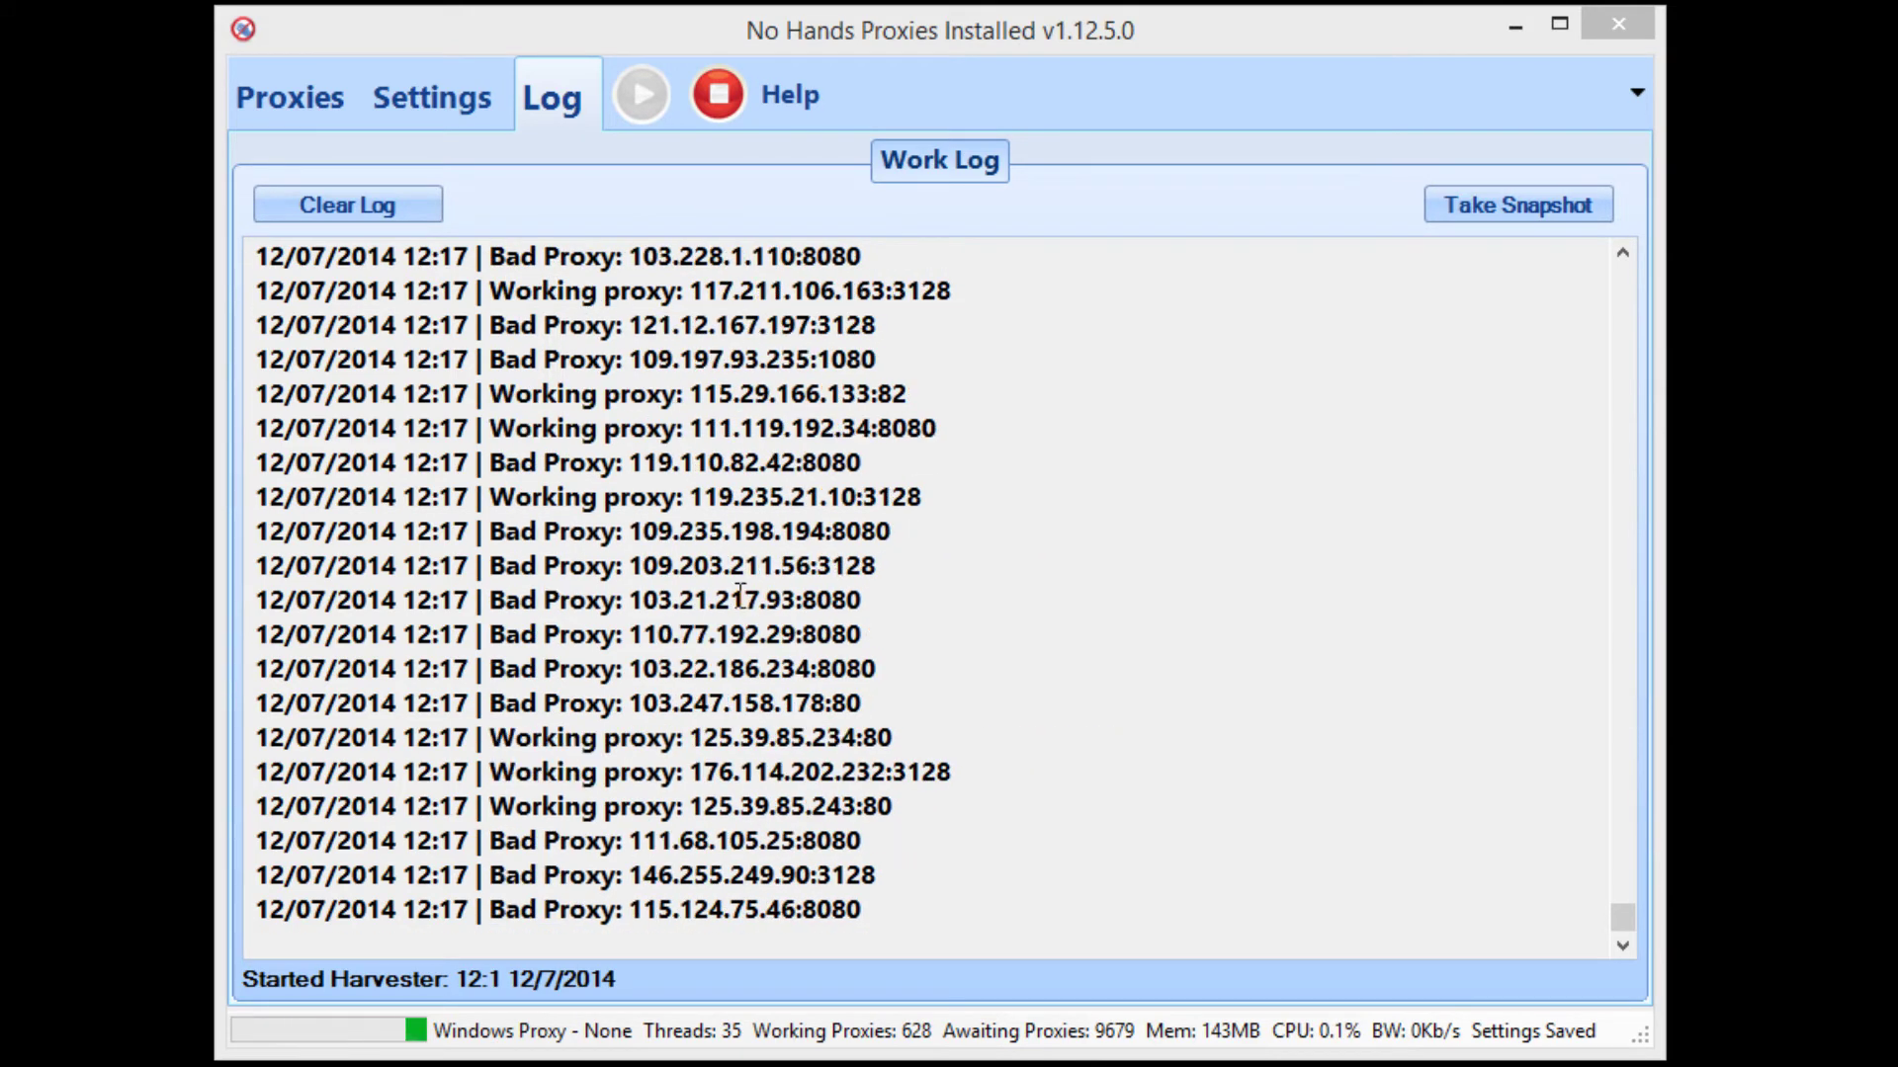
click(322, 117)
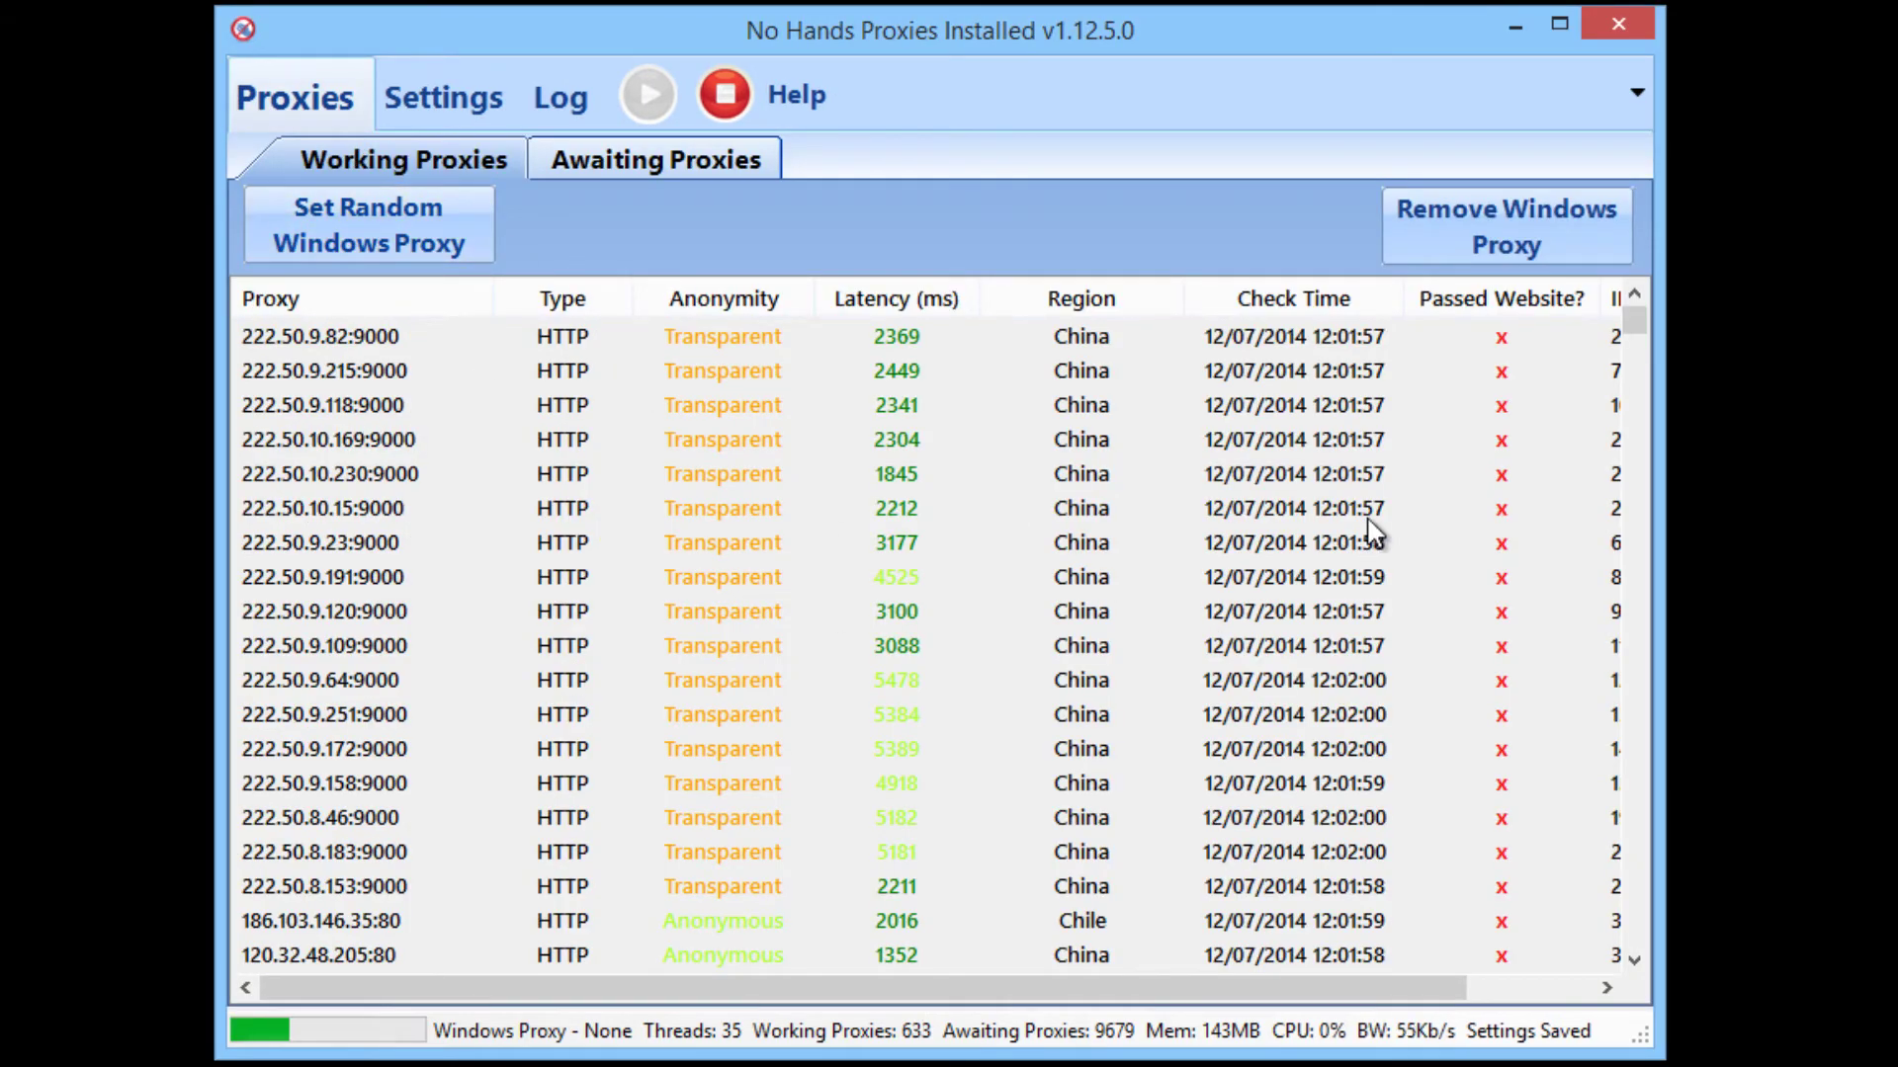
scroll(1377, 534, down, 9)
scroll(1458, 489, down, 5)
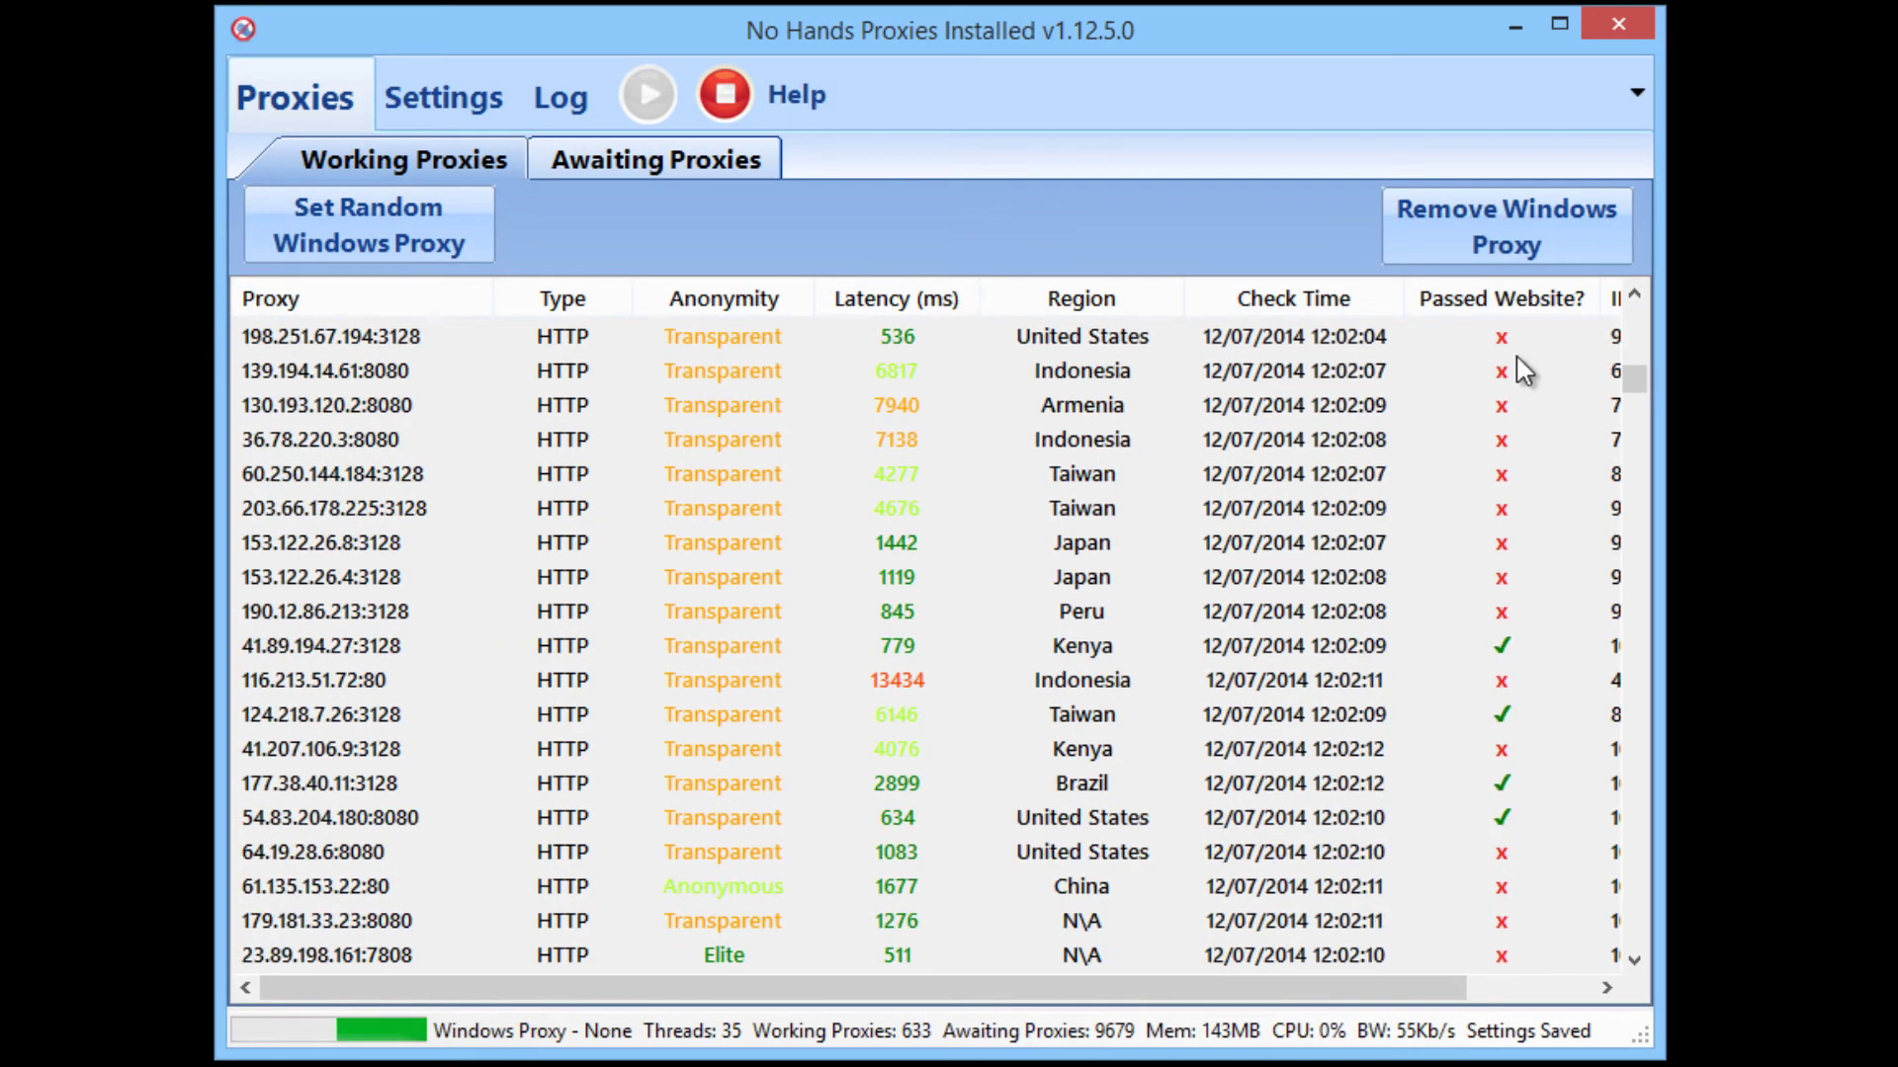
scroll(1515, 385, up, 12)
scroll(1515, 413, down, 10)
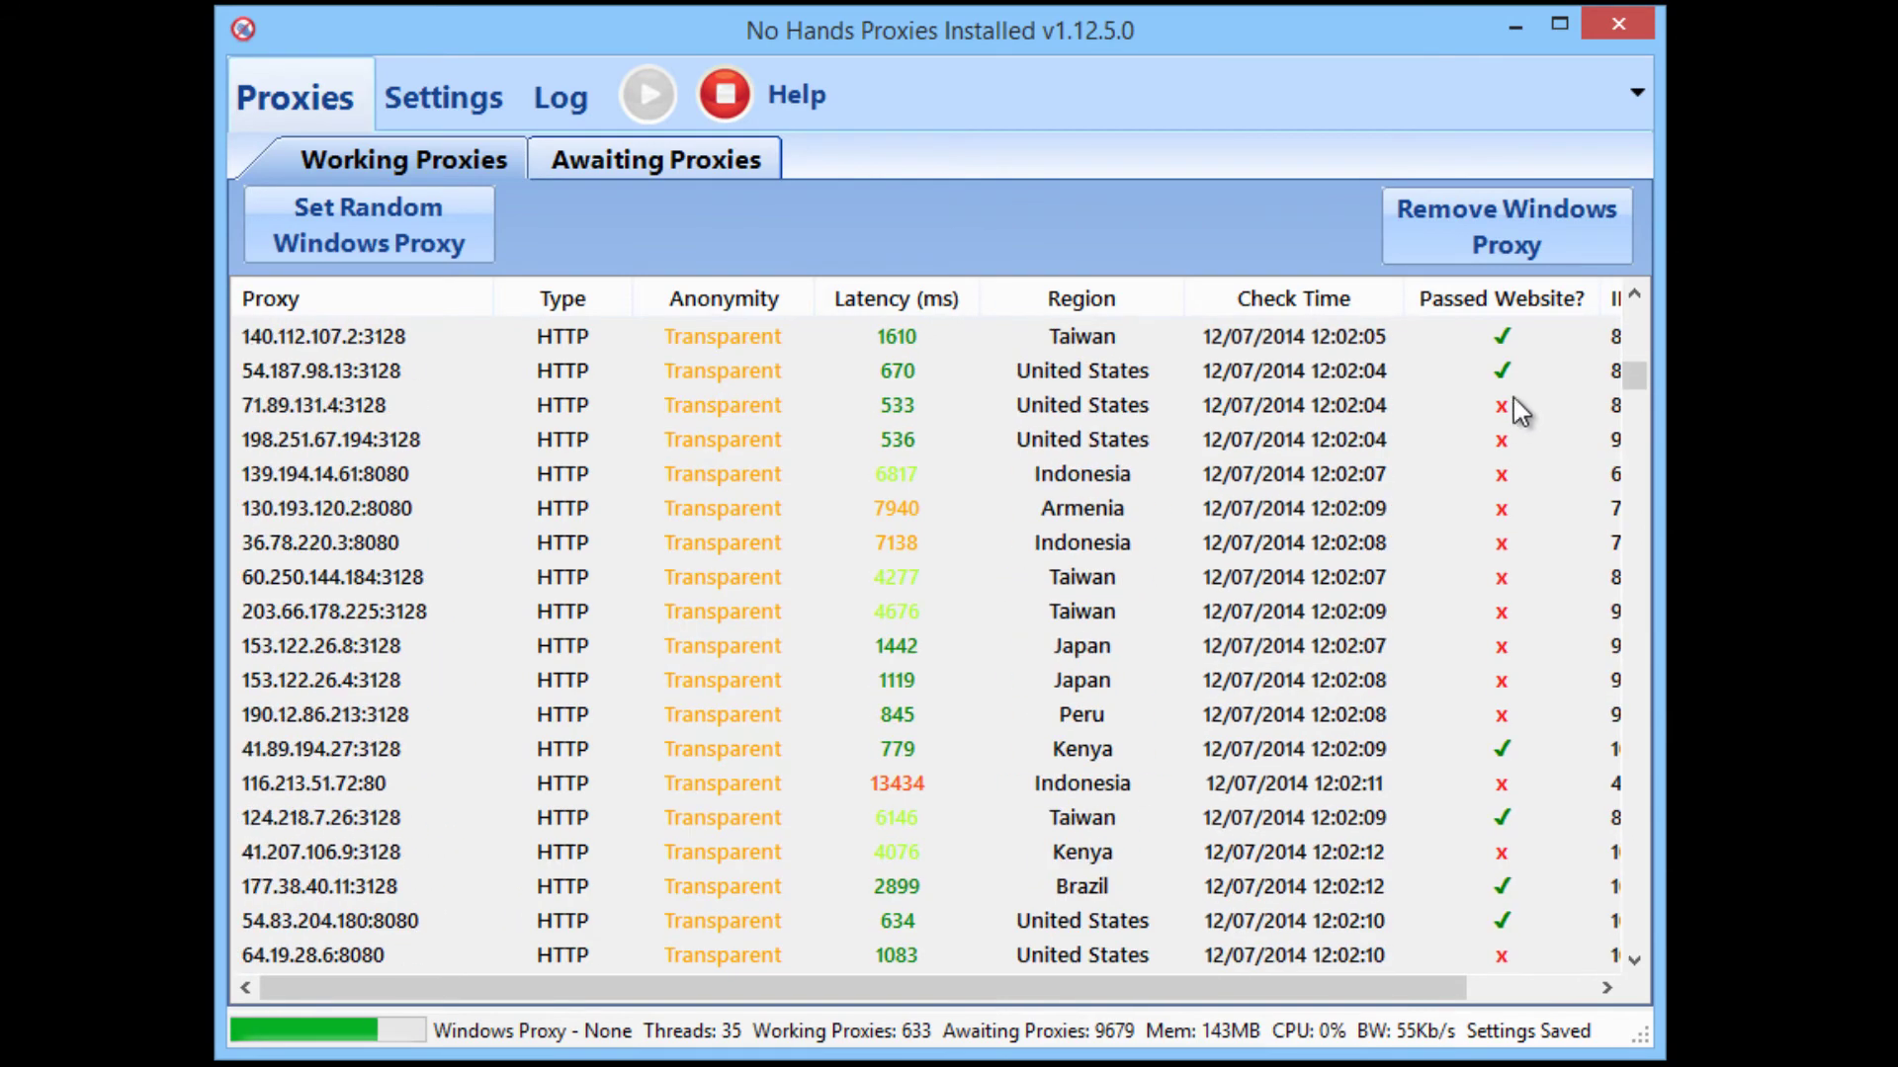
scroll(1531, 386, down, 15)
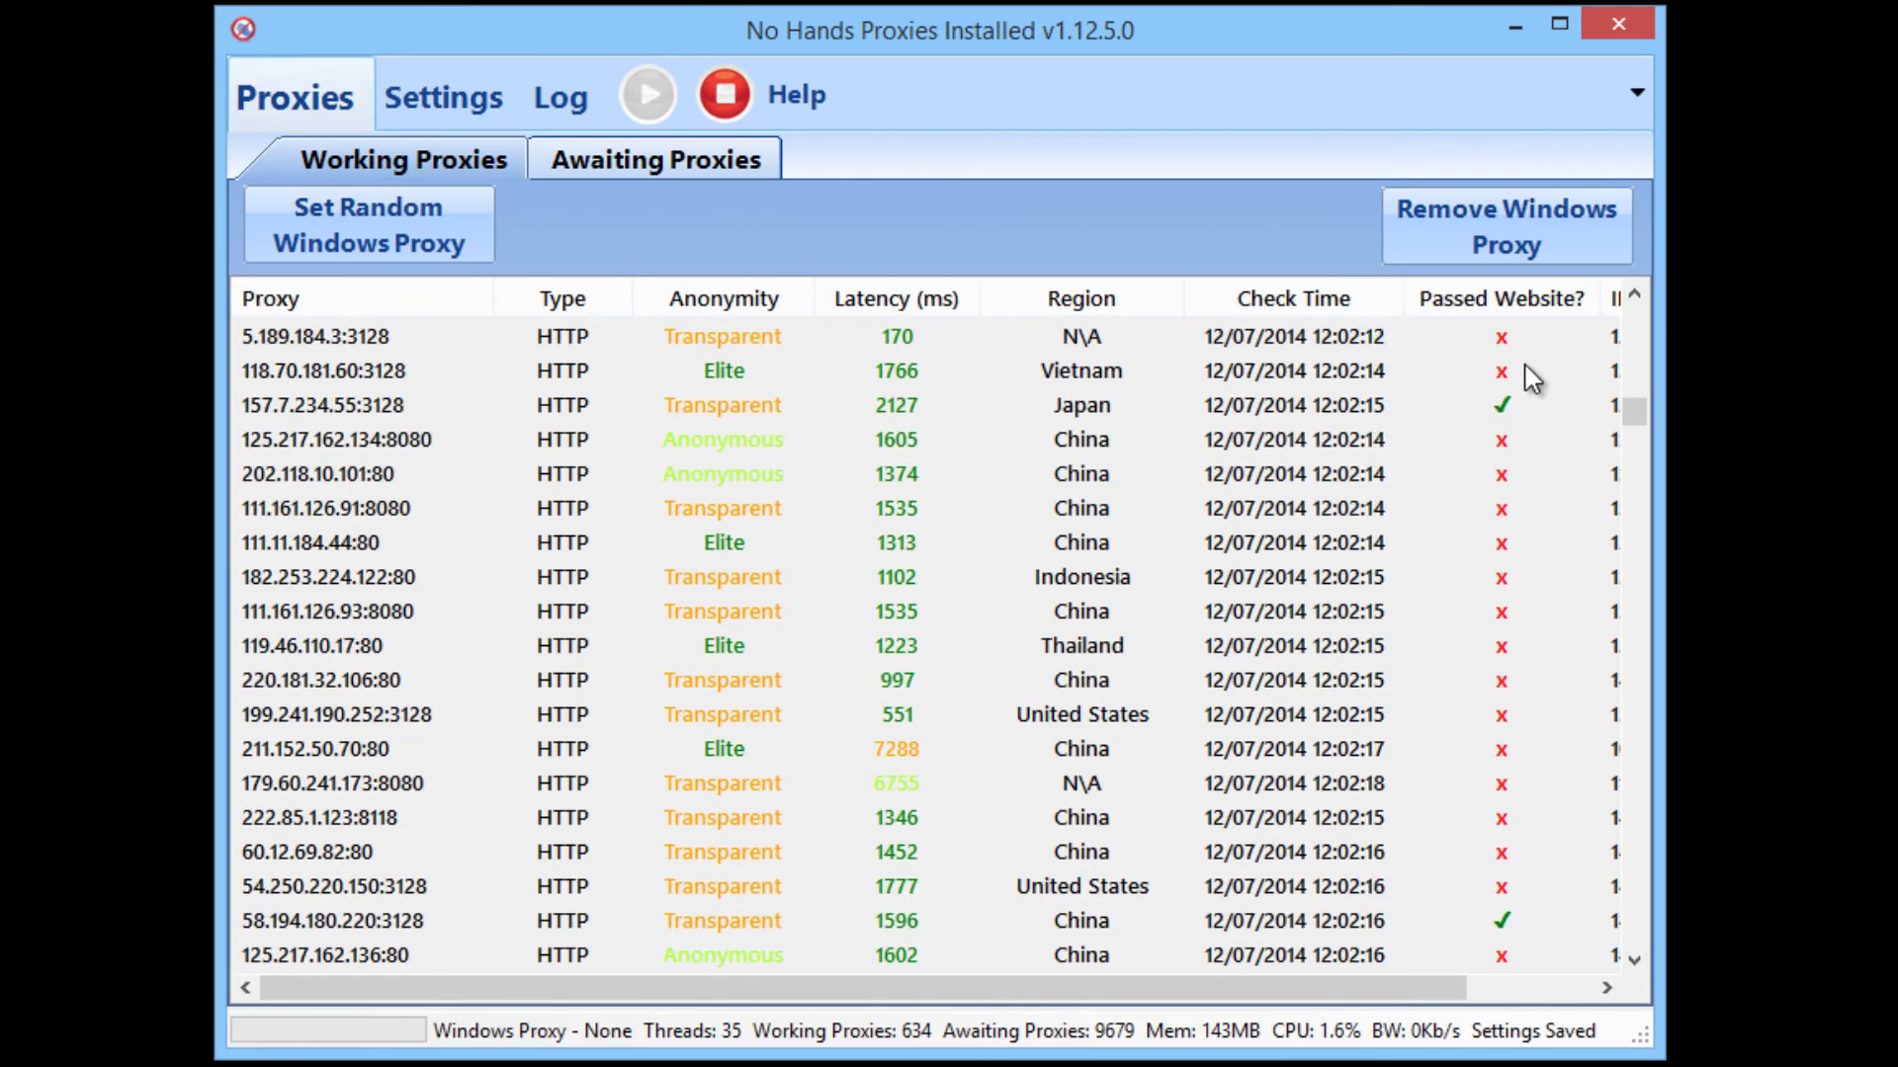
scroll(1531, 413, down, 15)
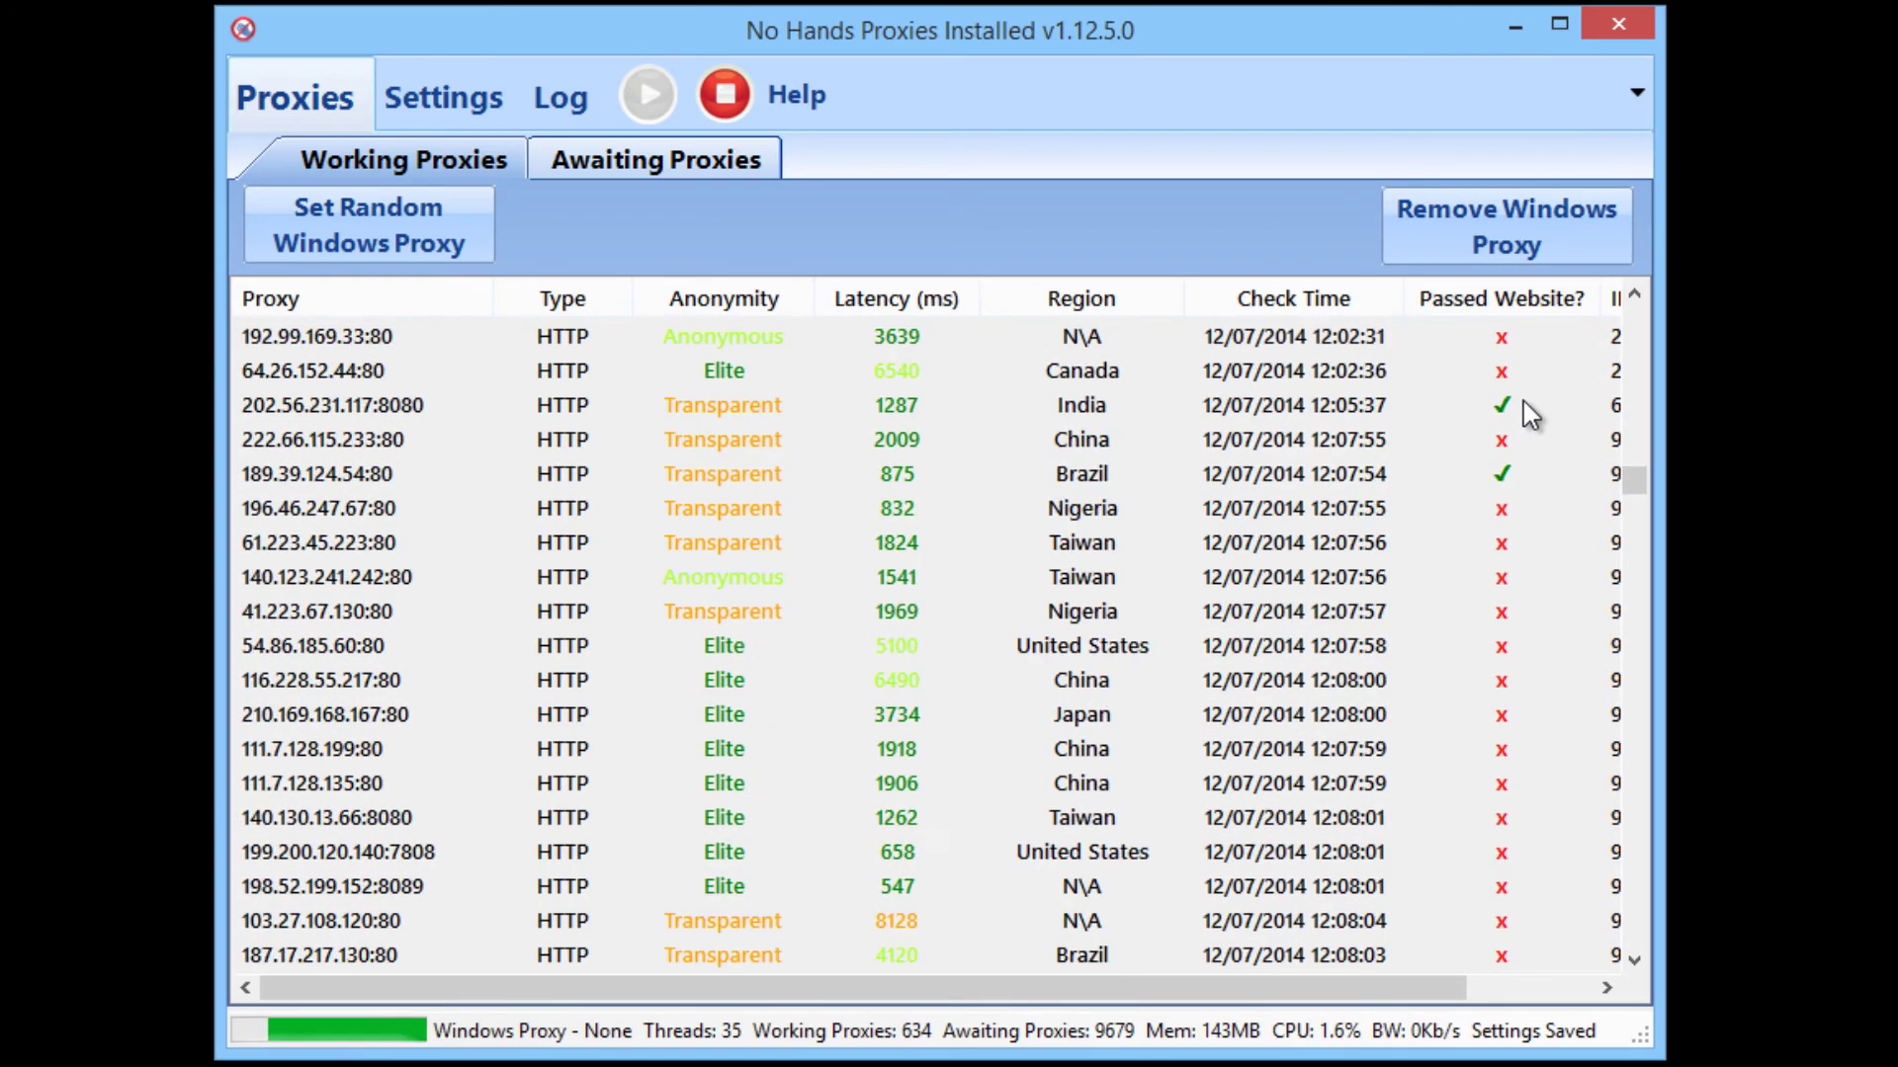
scroll(1516, 441, down, 3)
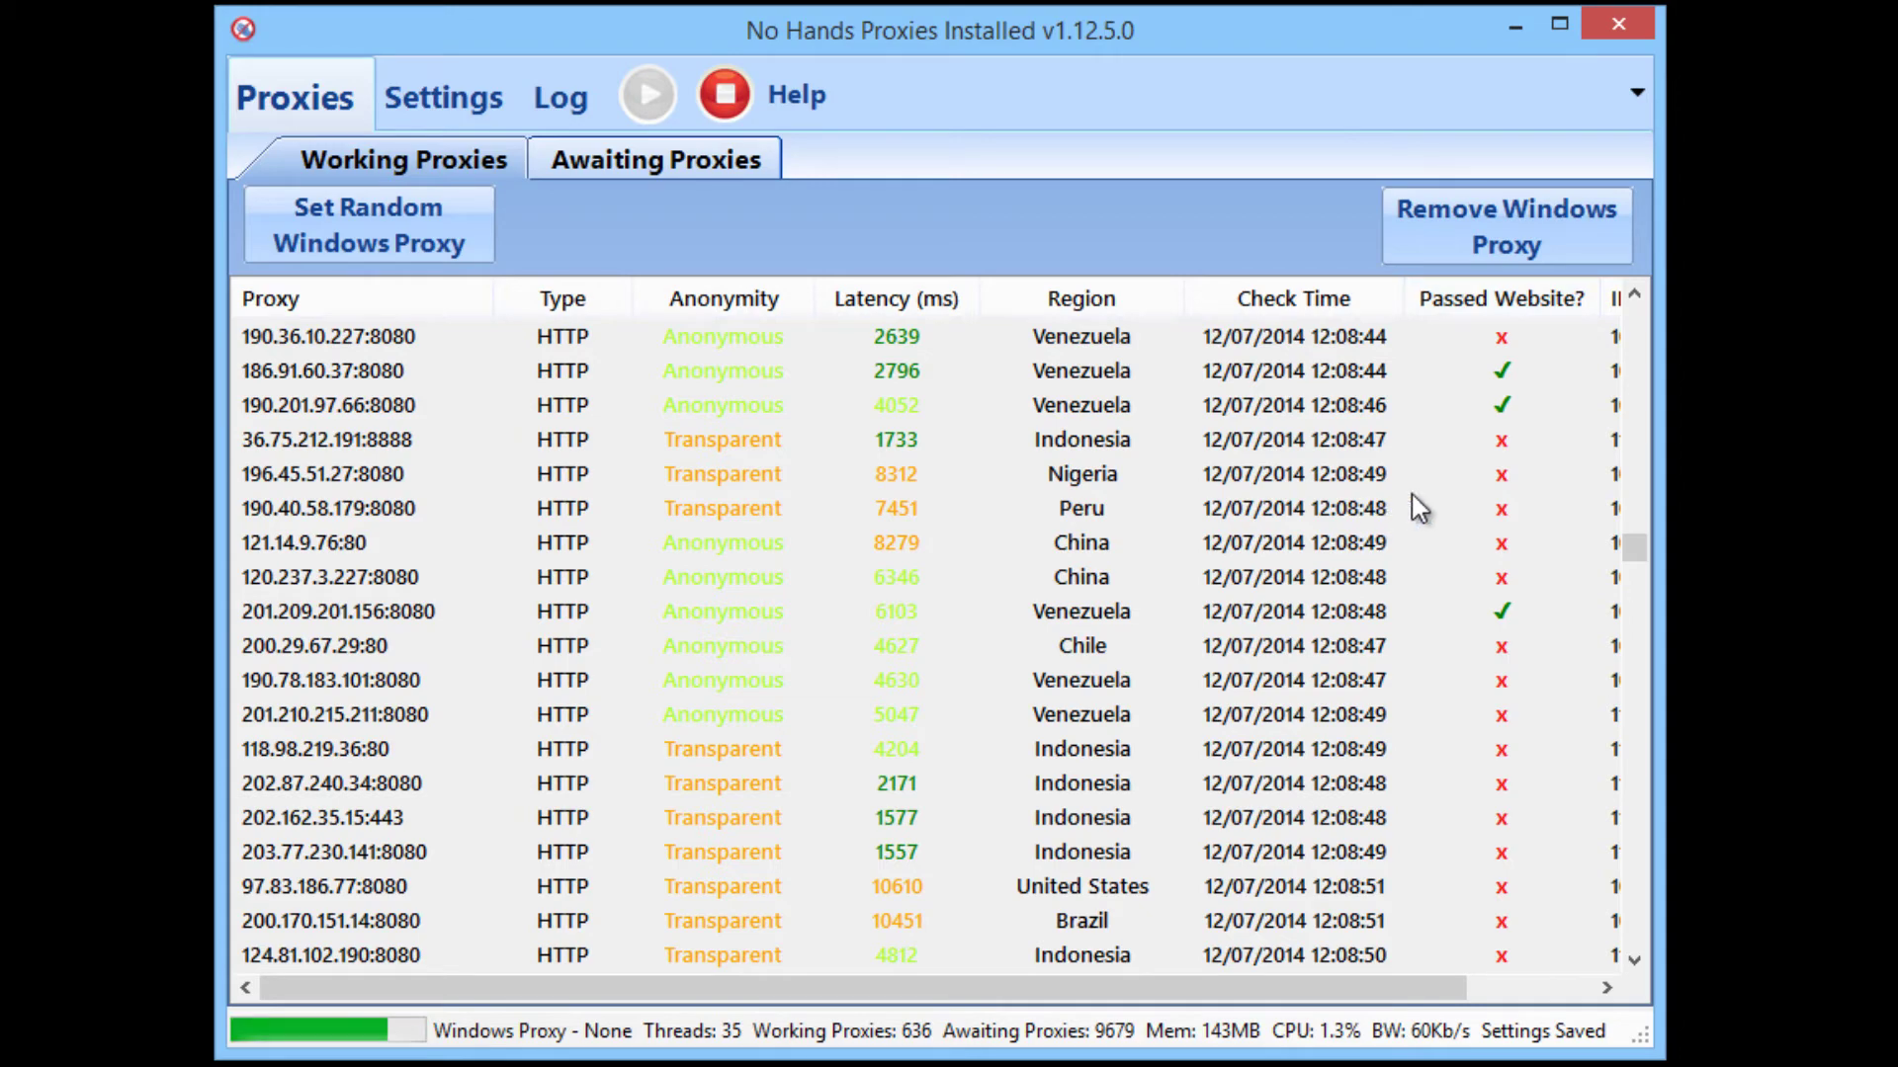
Step: Look further down the working proxies list for entries that passed the website test
scroll(1449, 580, down, 20)
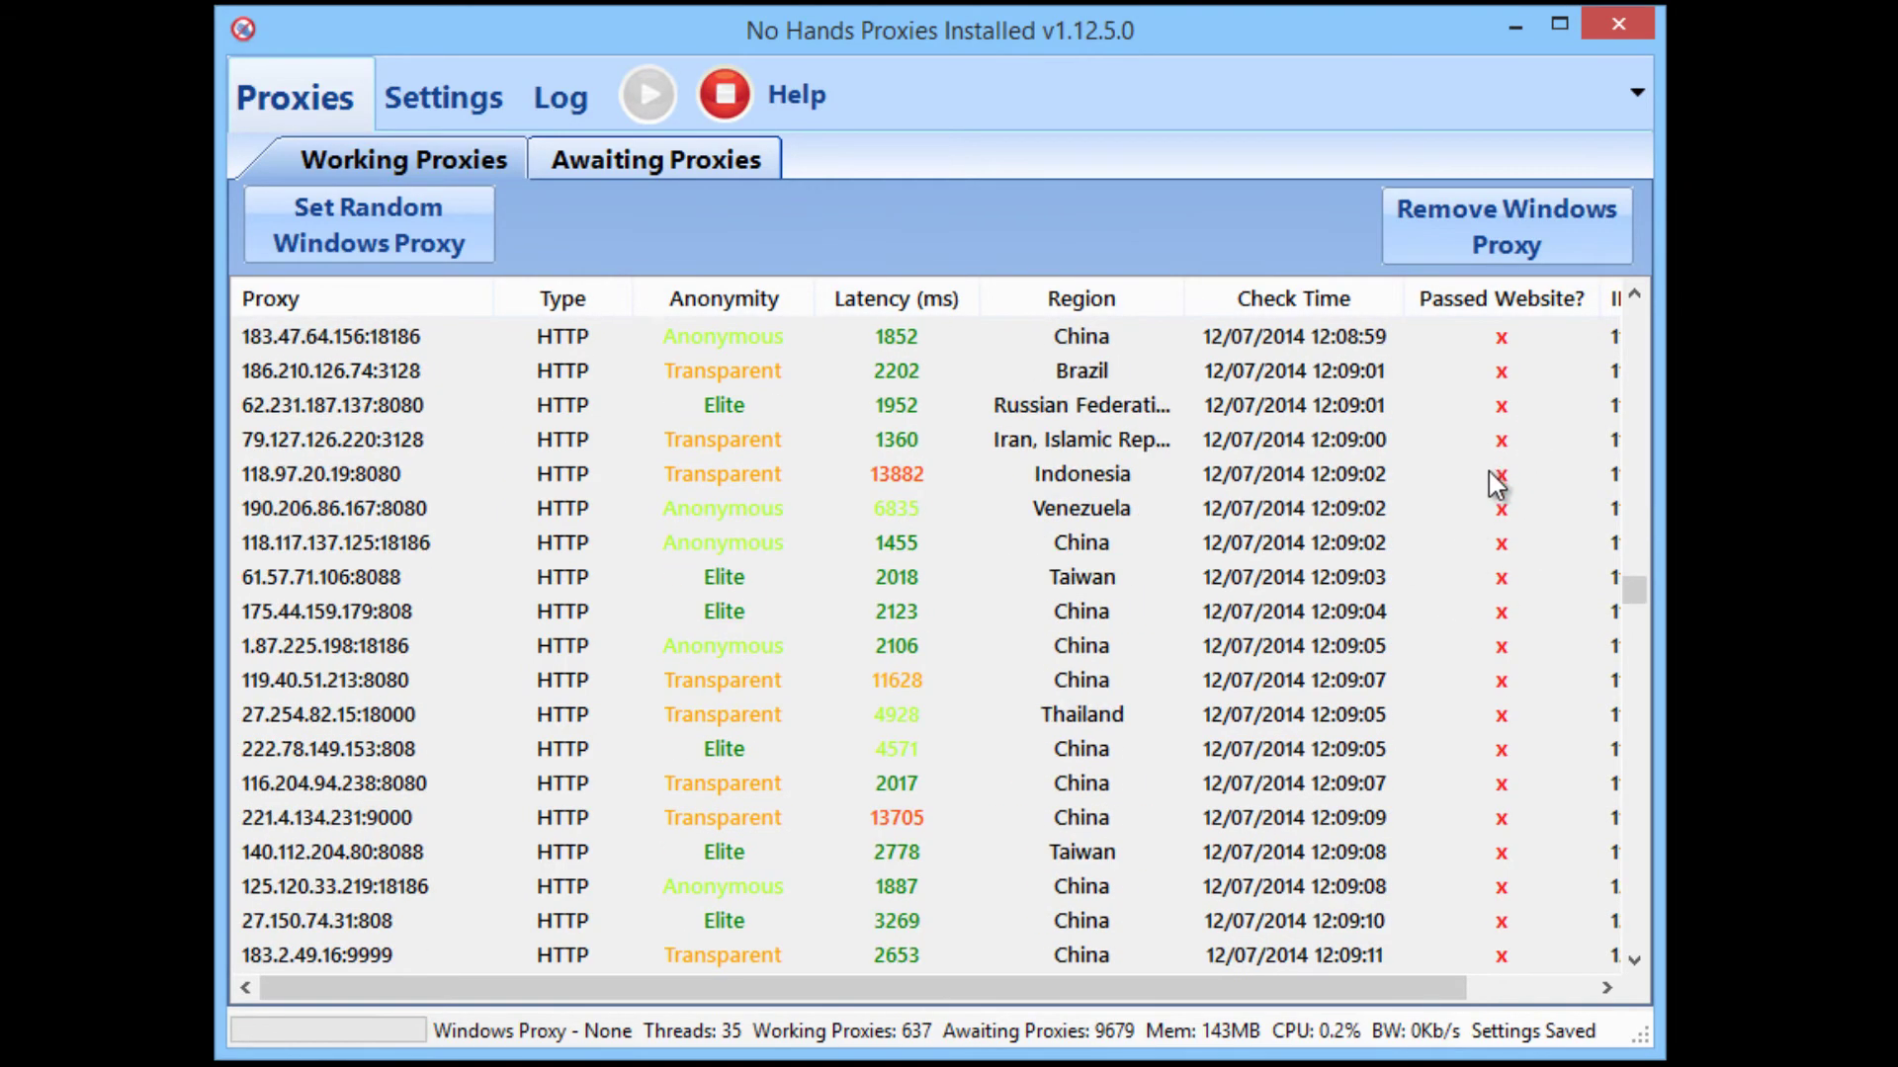
scroll(1493, 524, down, 7)
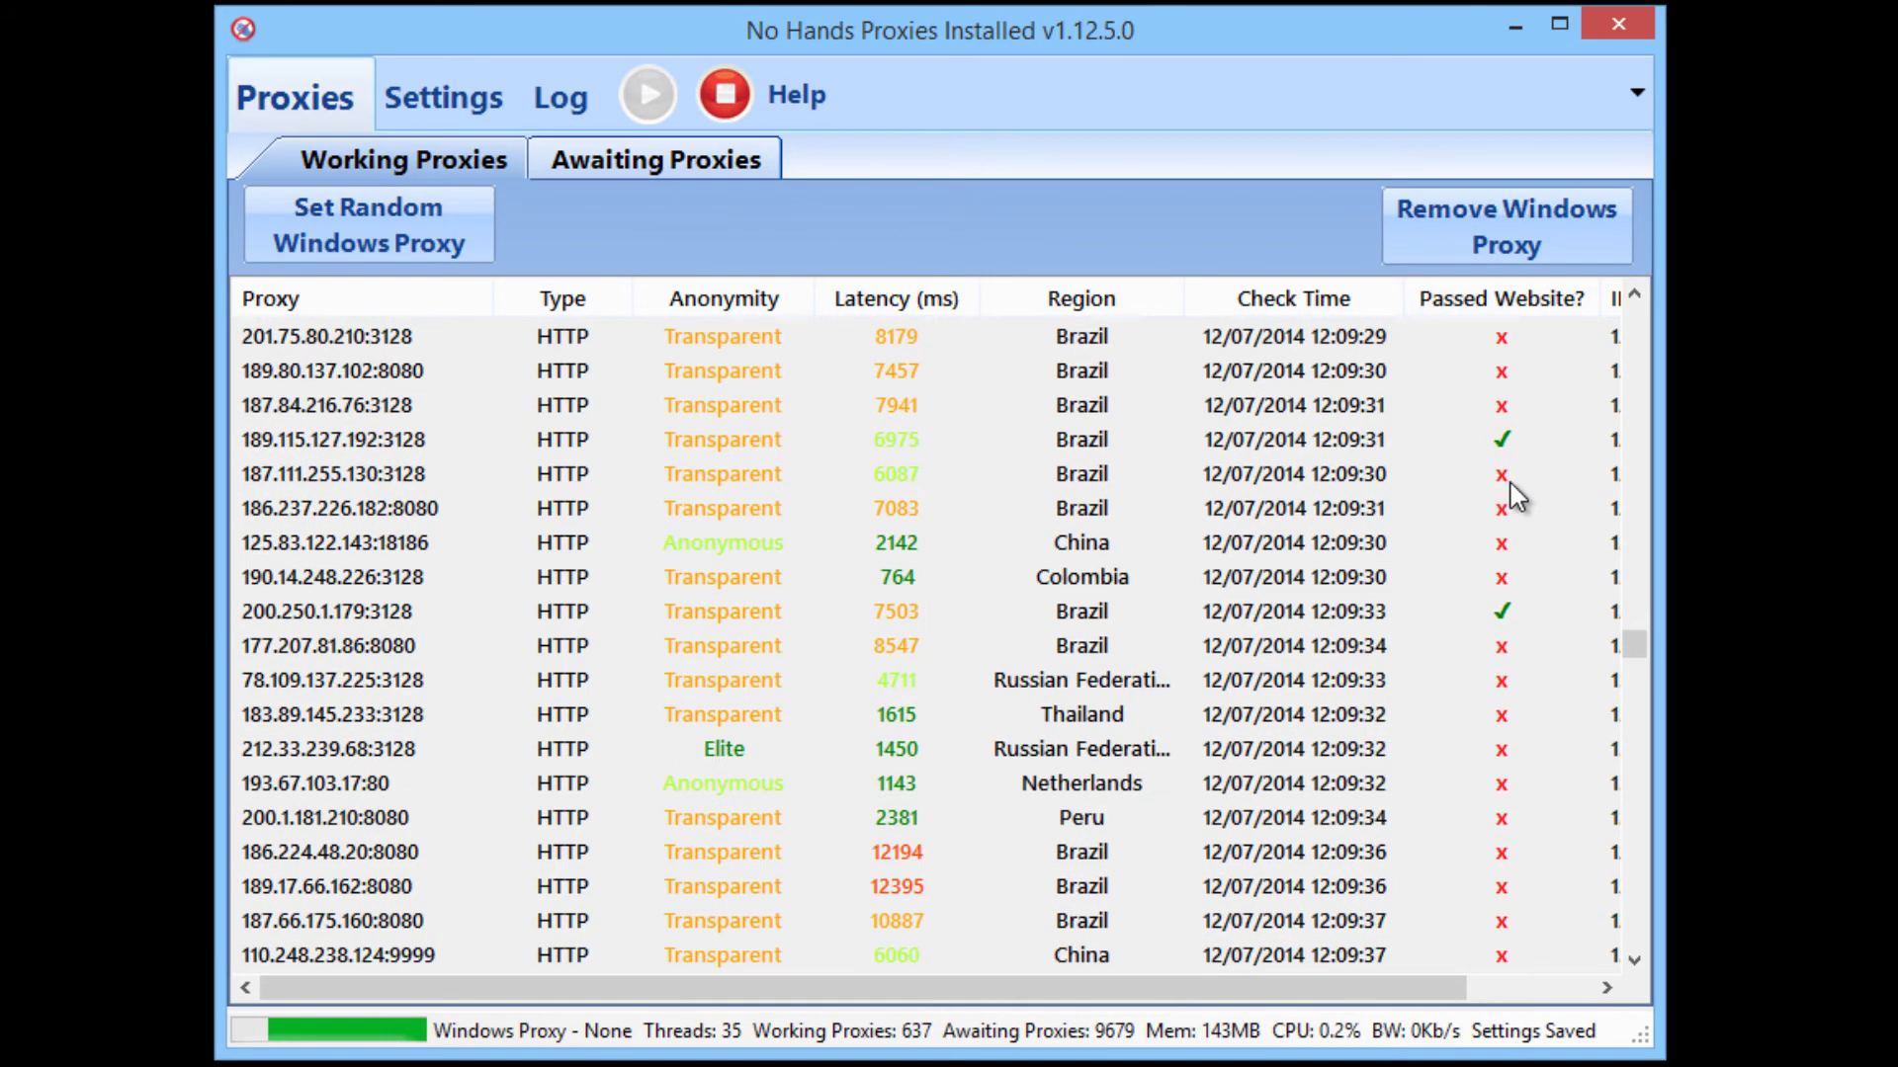
scroll(1432, 564, down, 10)
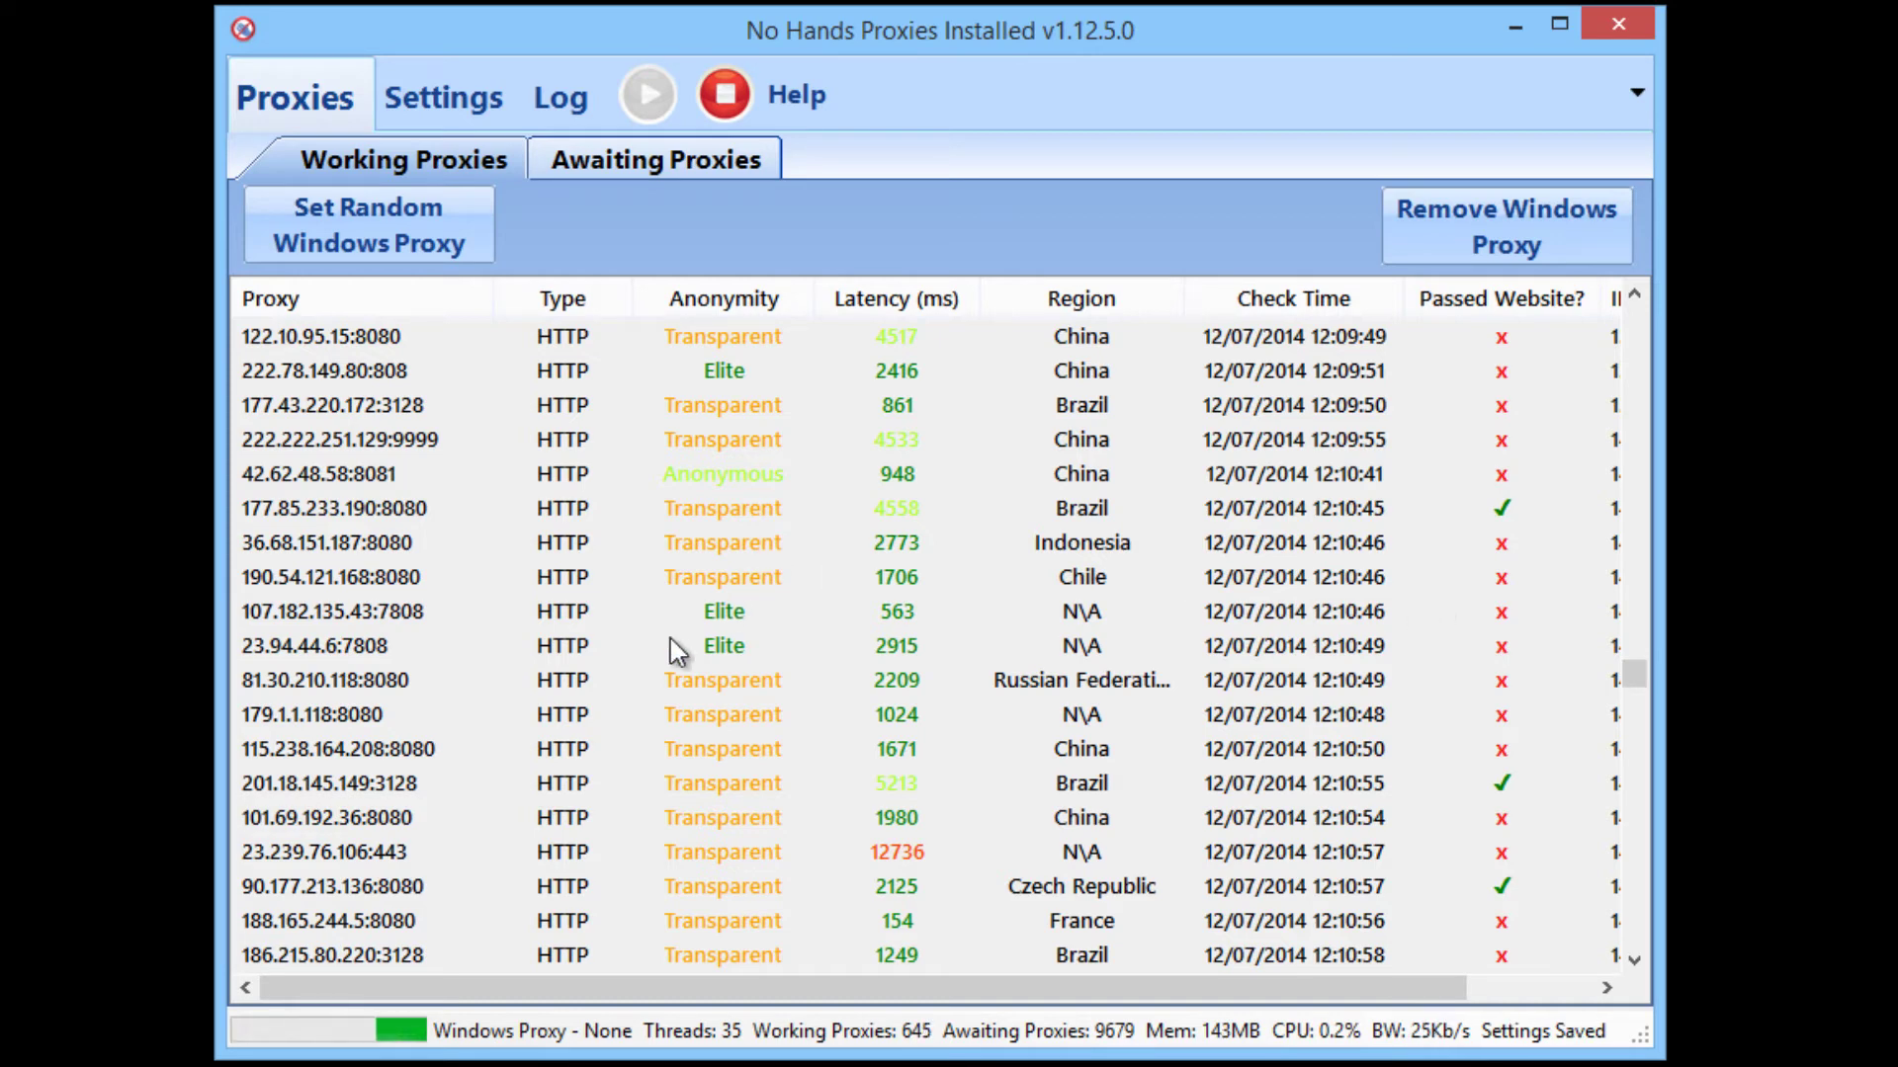
Step: Switch to File Explorer and open the No Hands SEO folder inside Documents
key(super+e)
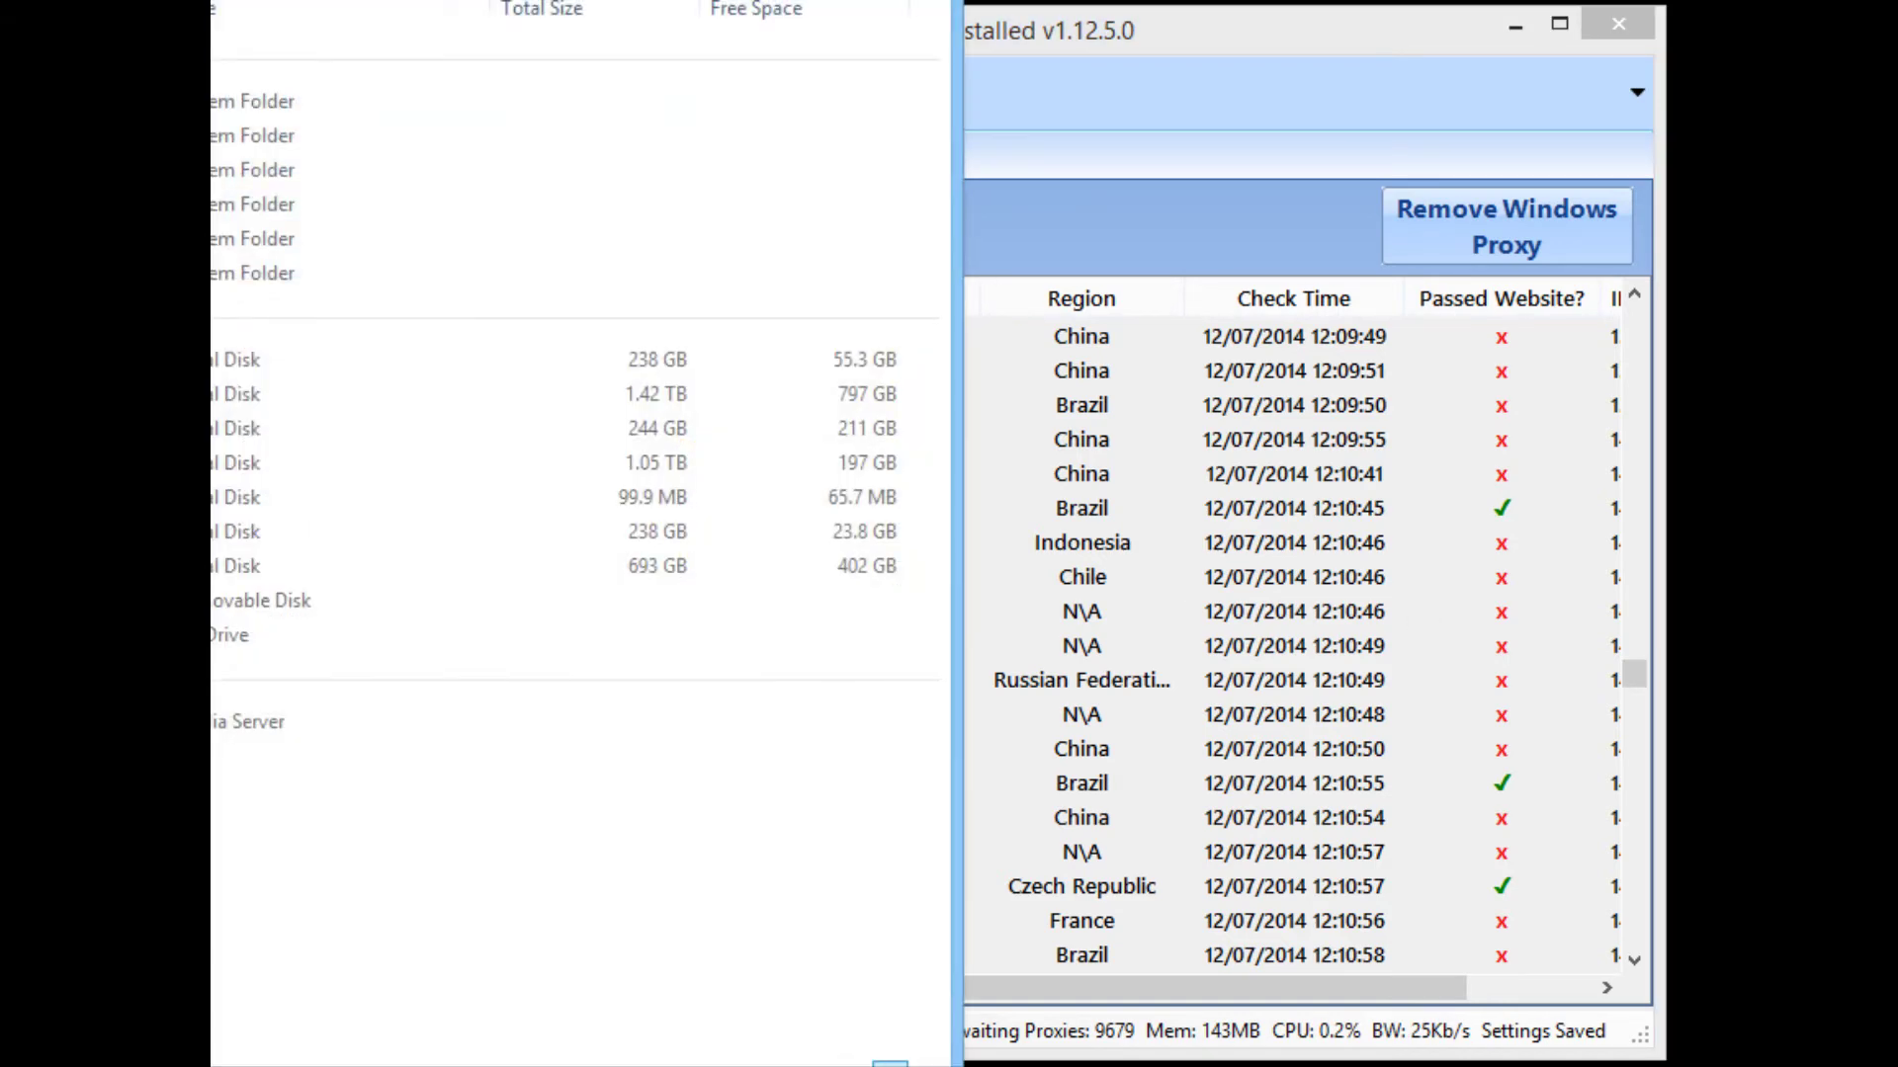
drag(248, 0, 928, 37)
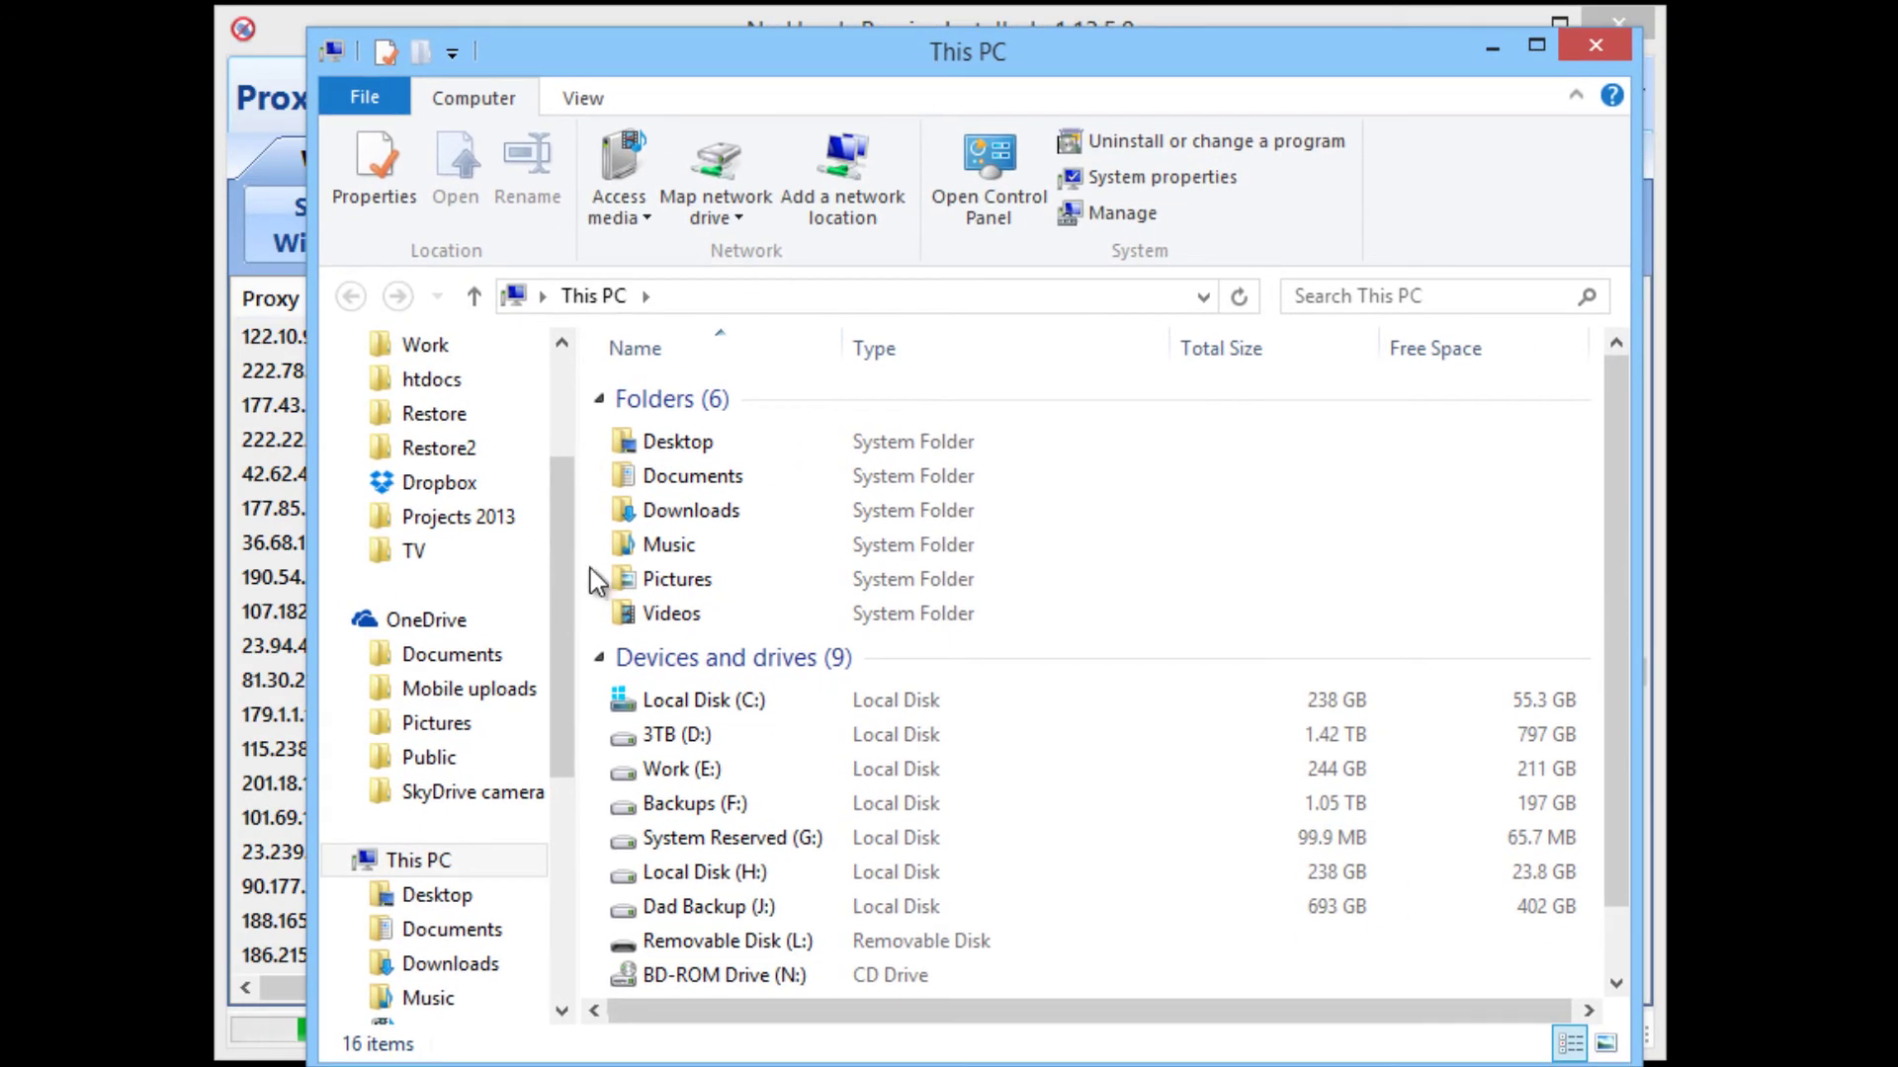
click(491, 931)
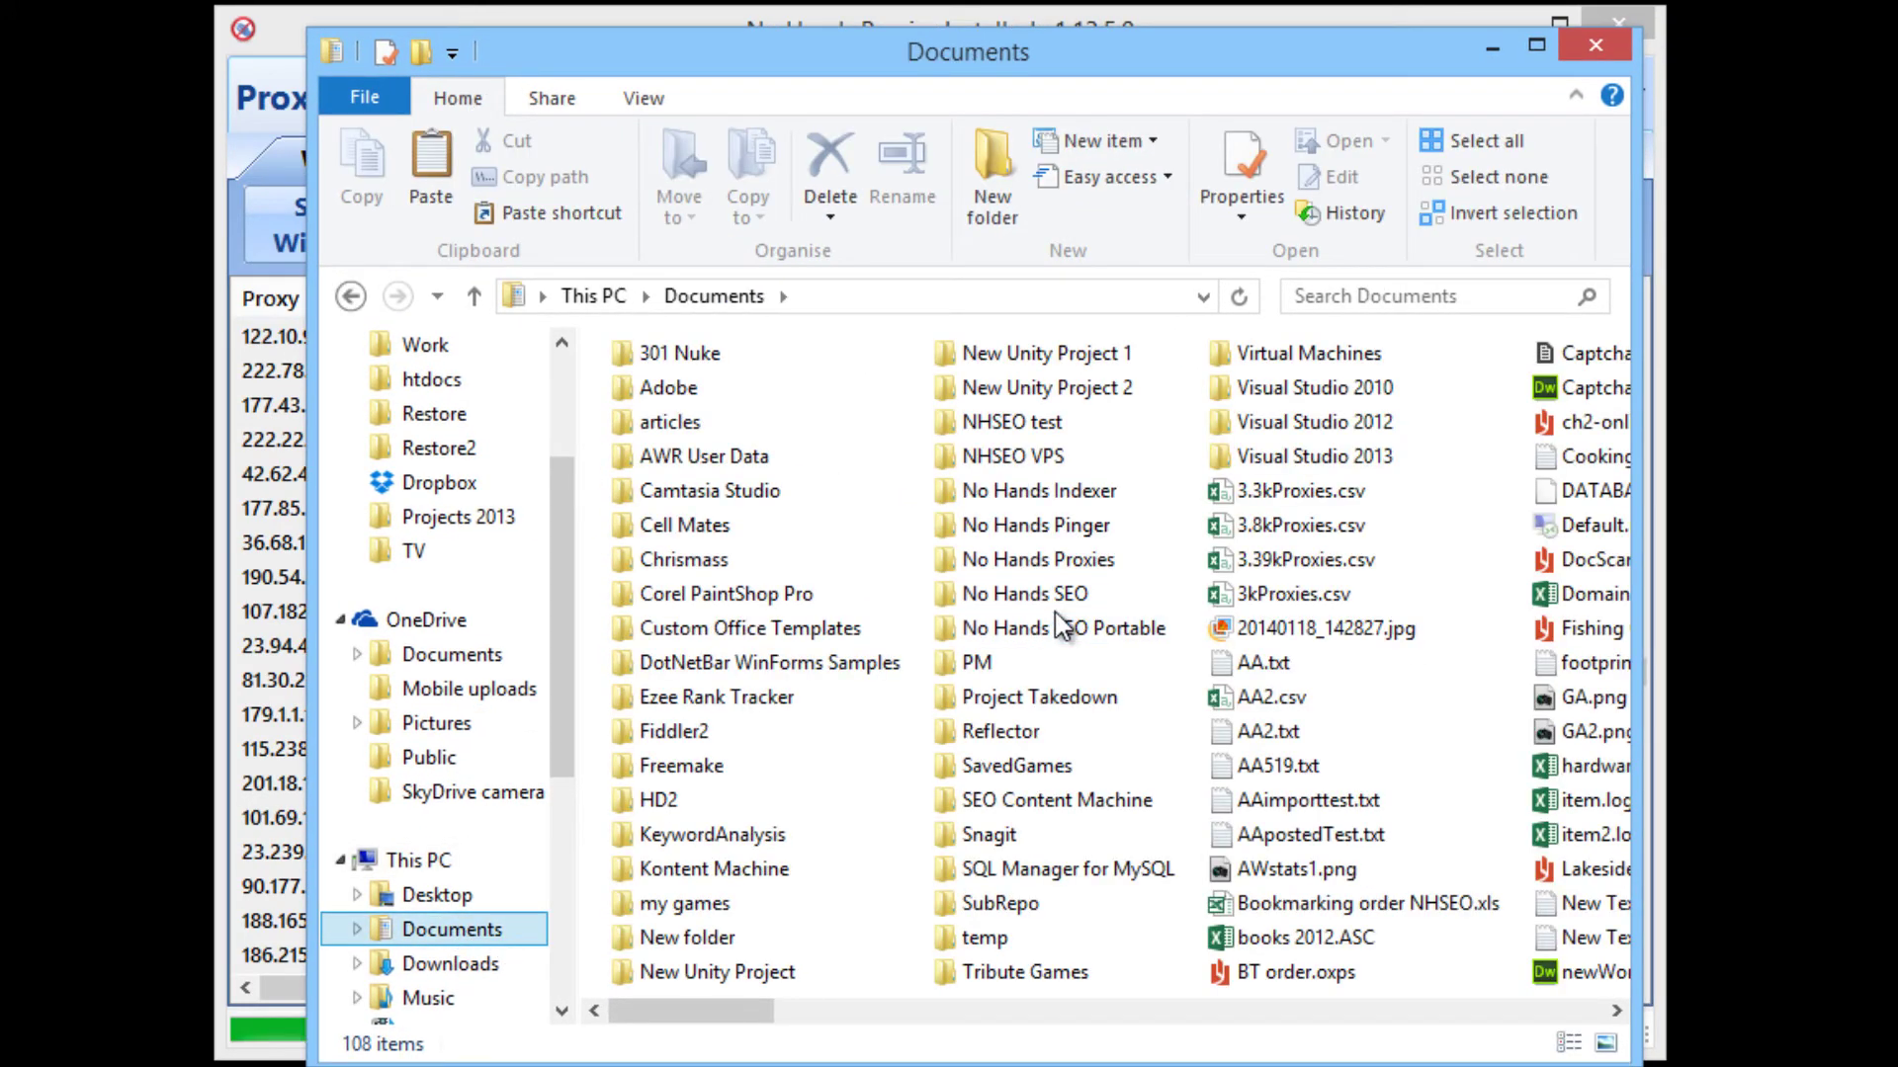
click(1056, 605)
double_click(1056, 605)
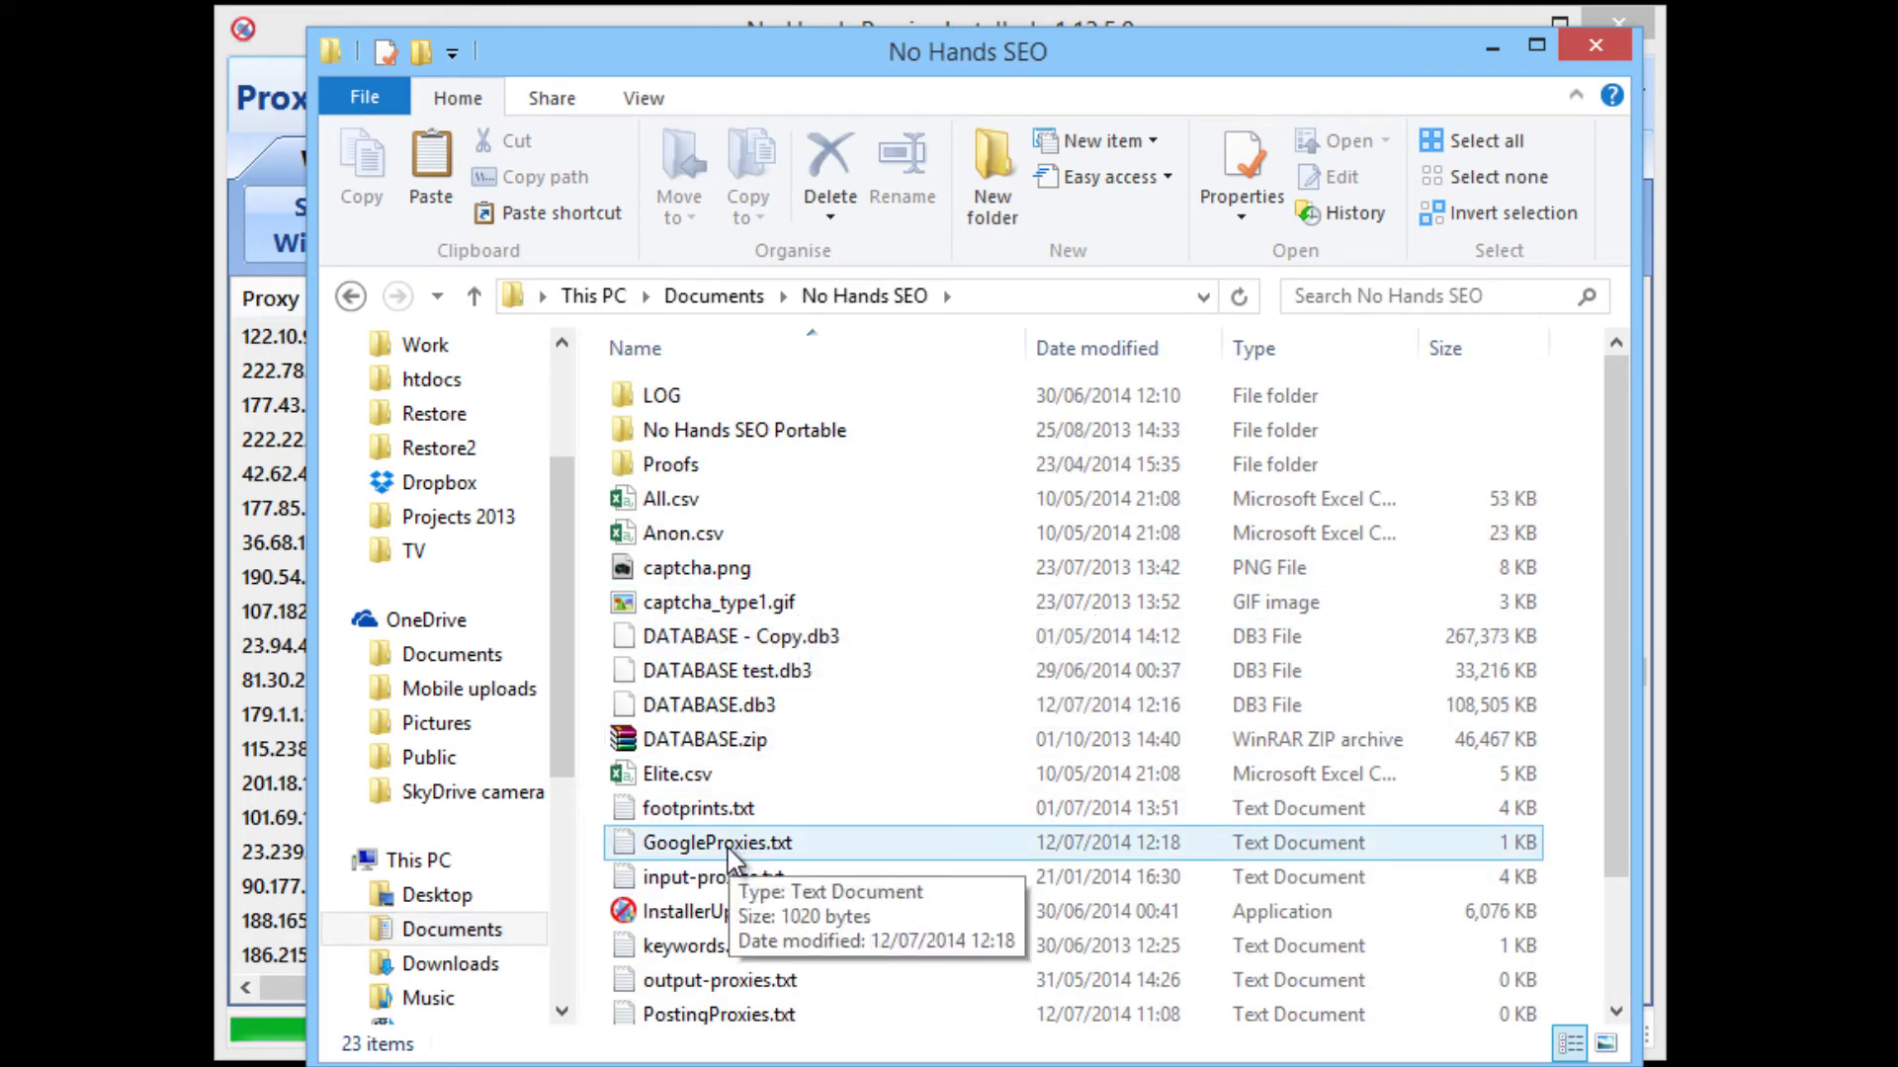
Step: Open GoogleProxies.txt in Notepad++ and fit the window so its status bar is in view
right_click(728, 848)
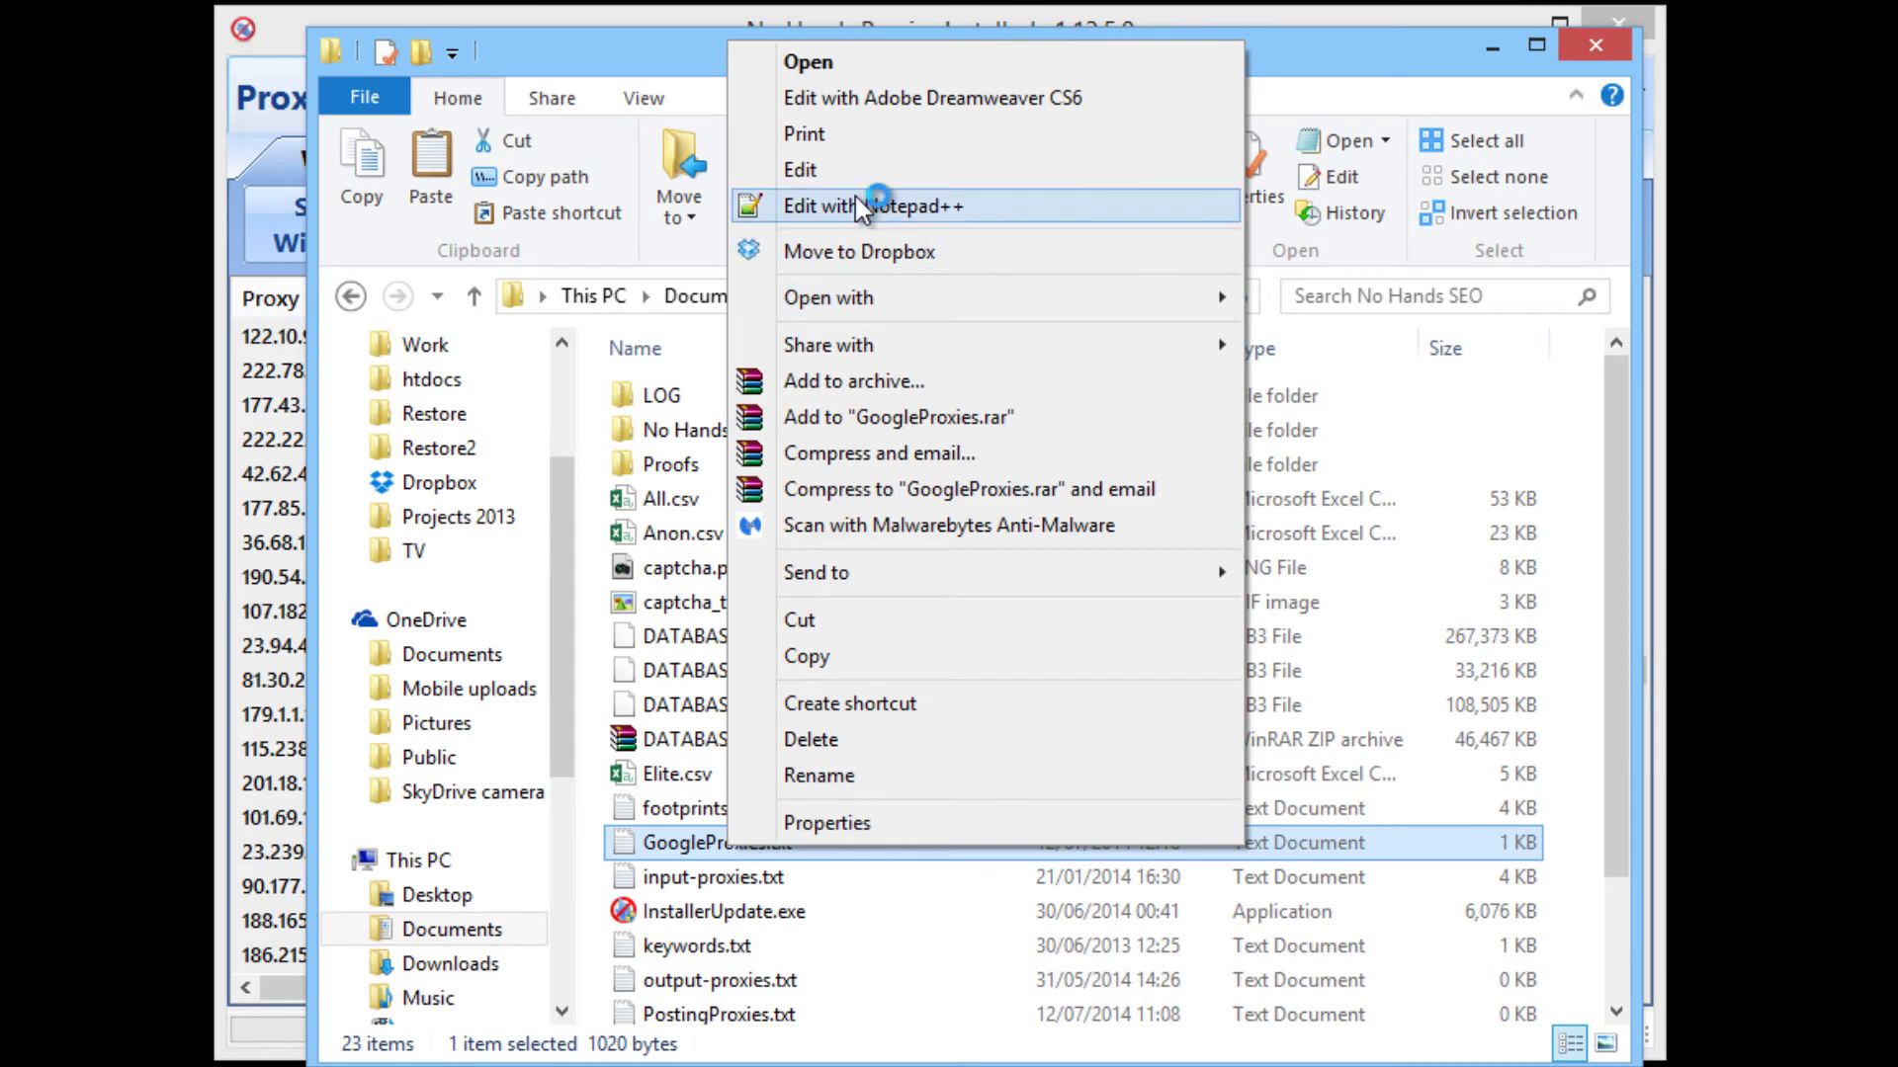
click(856, 203)
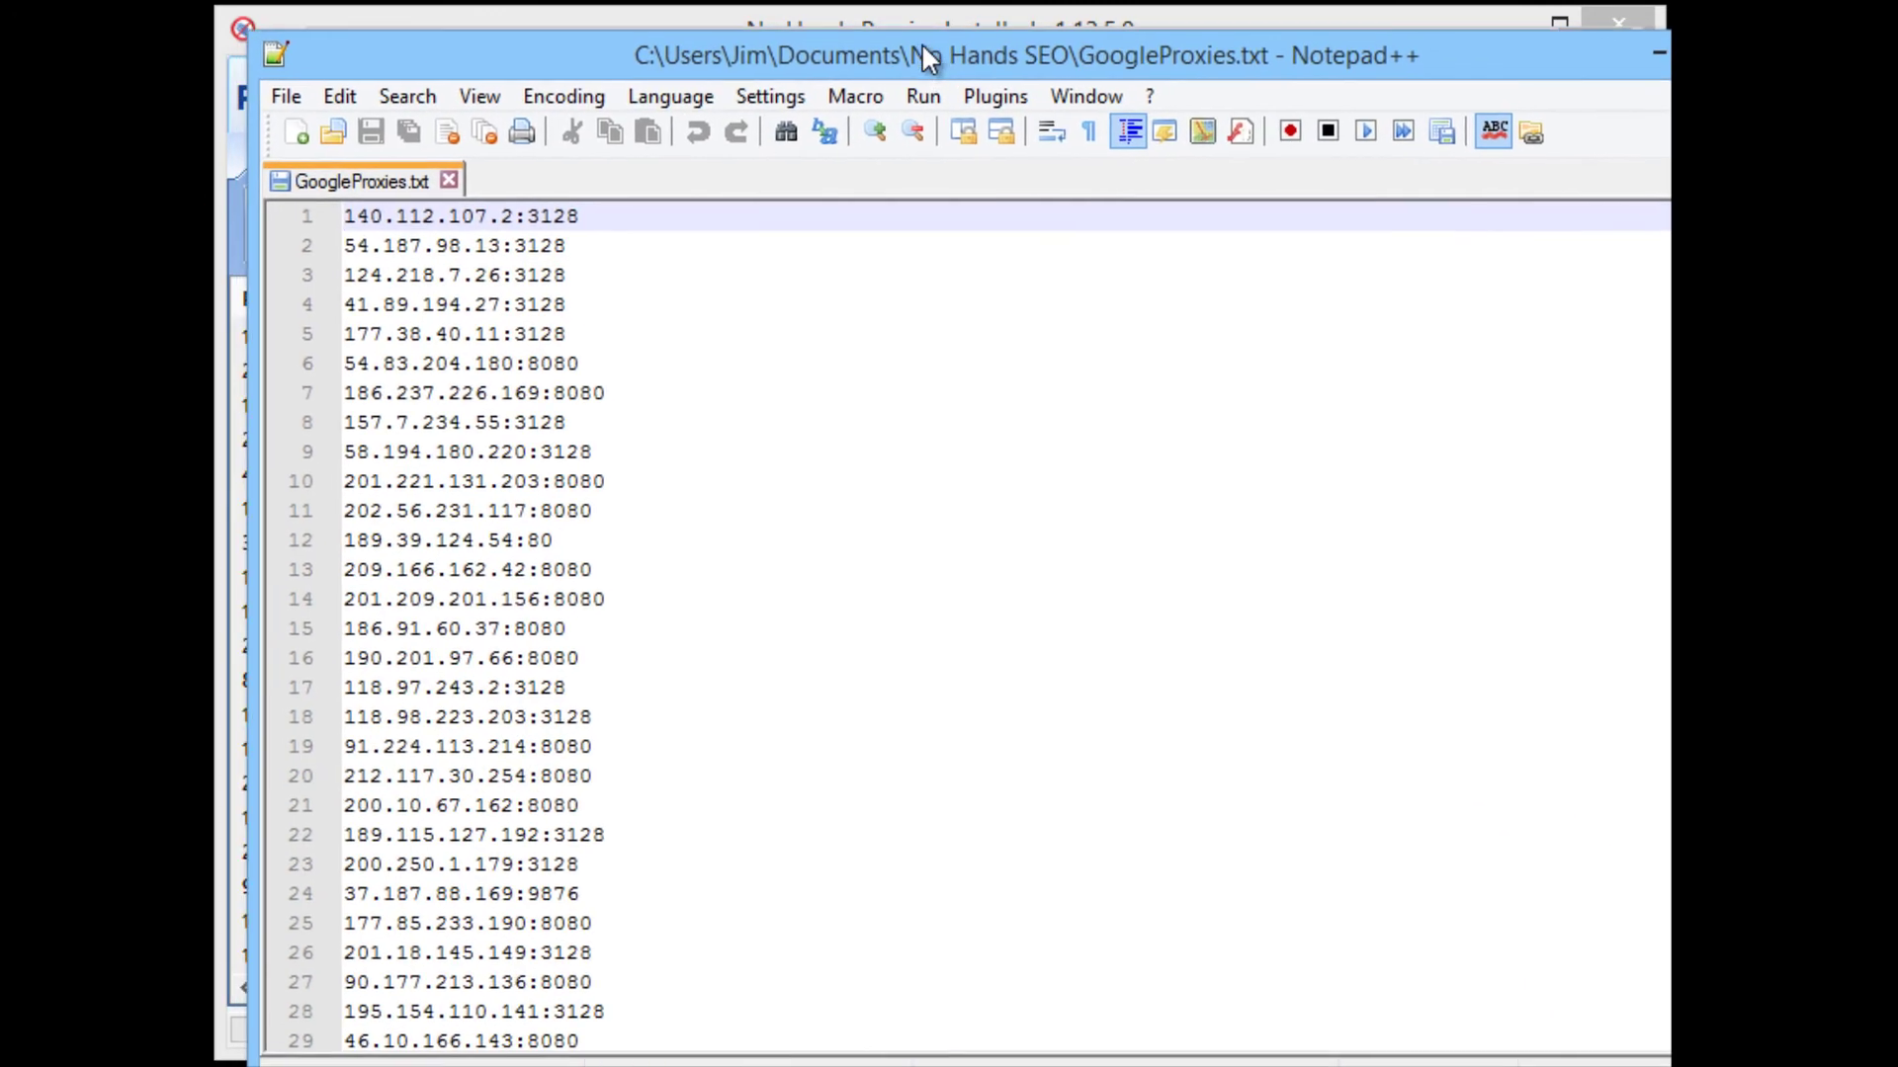
drag(923, 46, 943, 16)
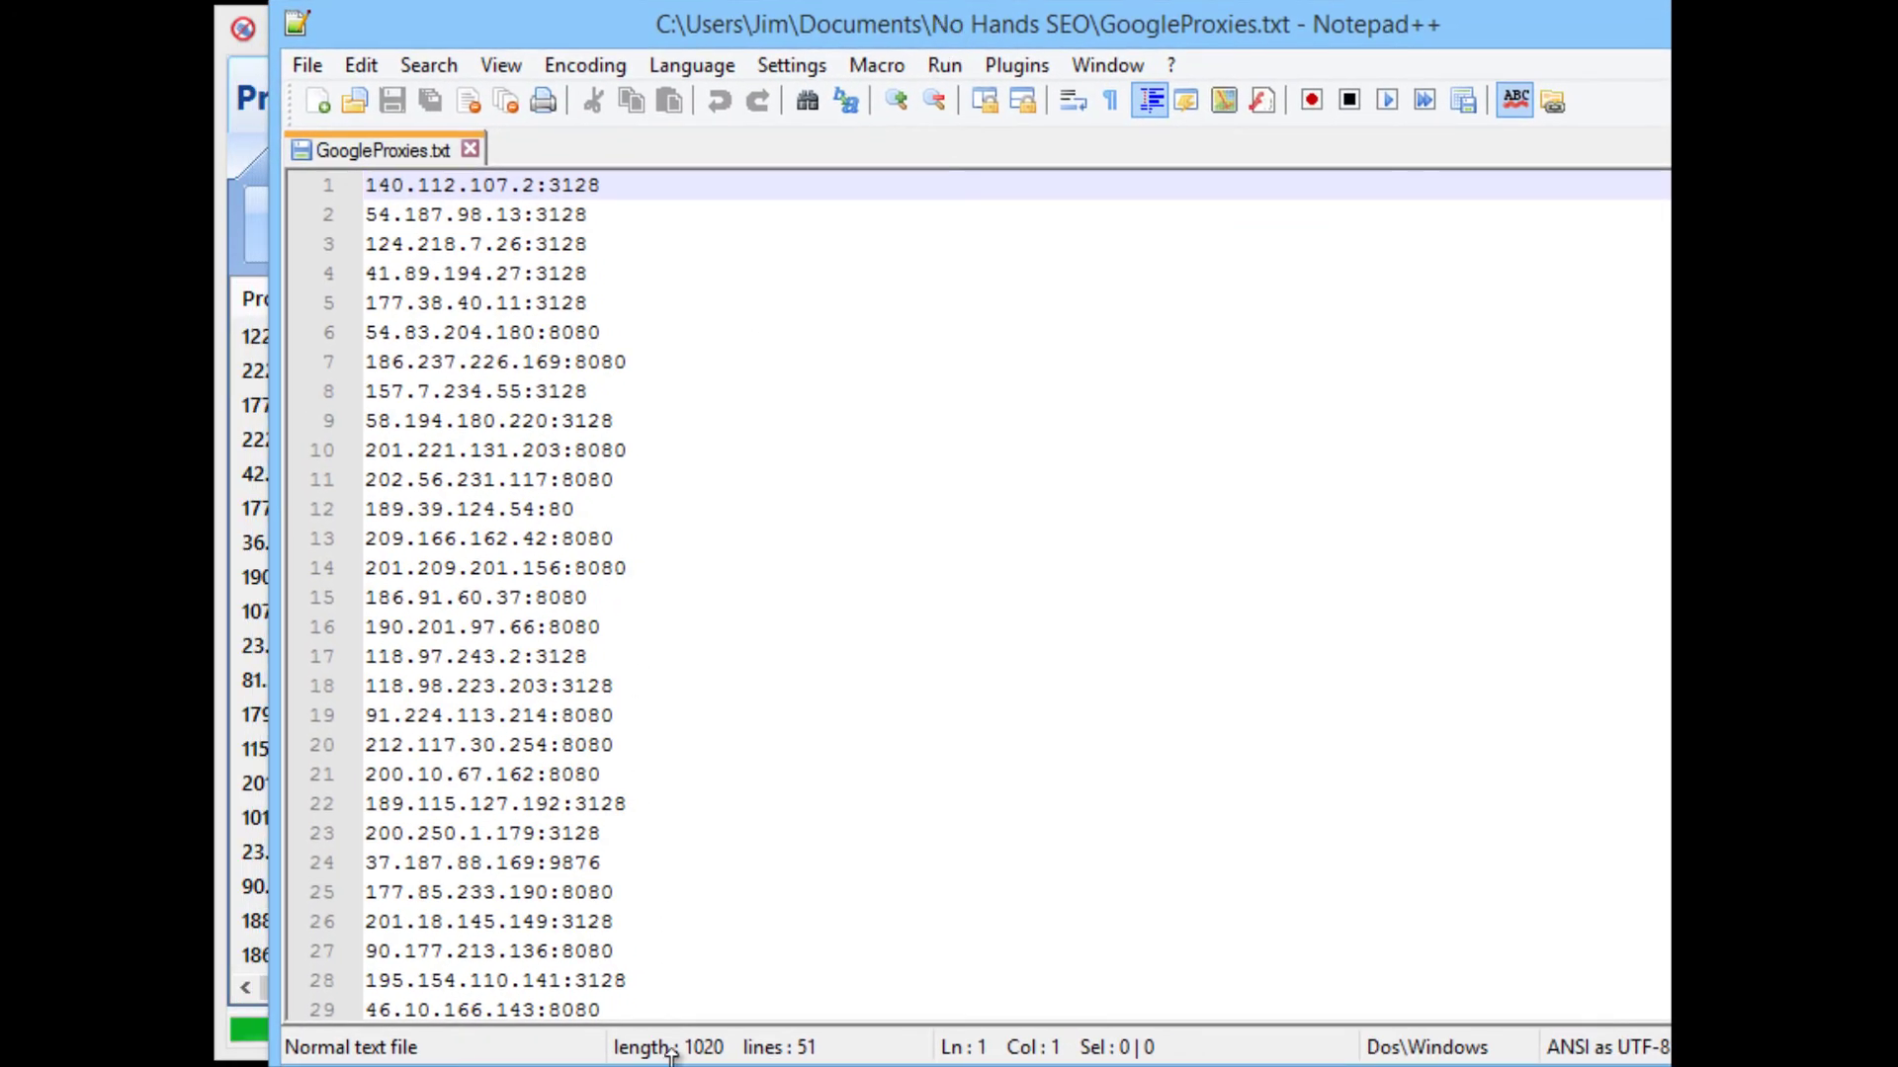
drag(670, 1060, 777, 1012)
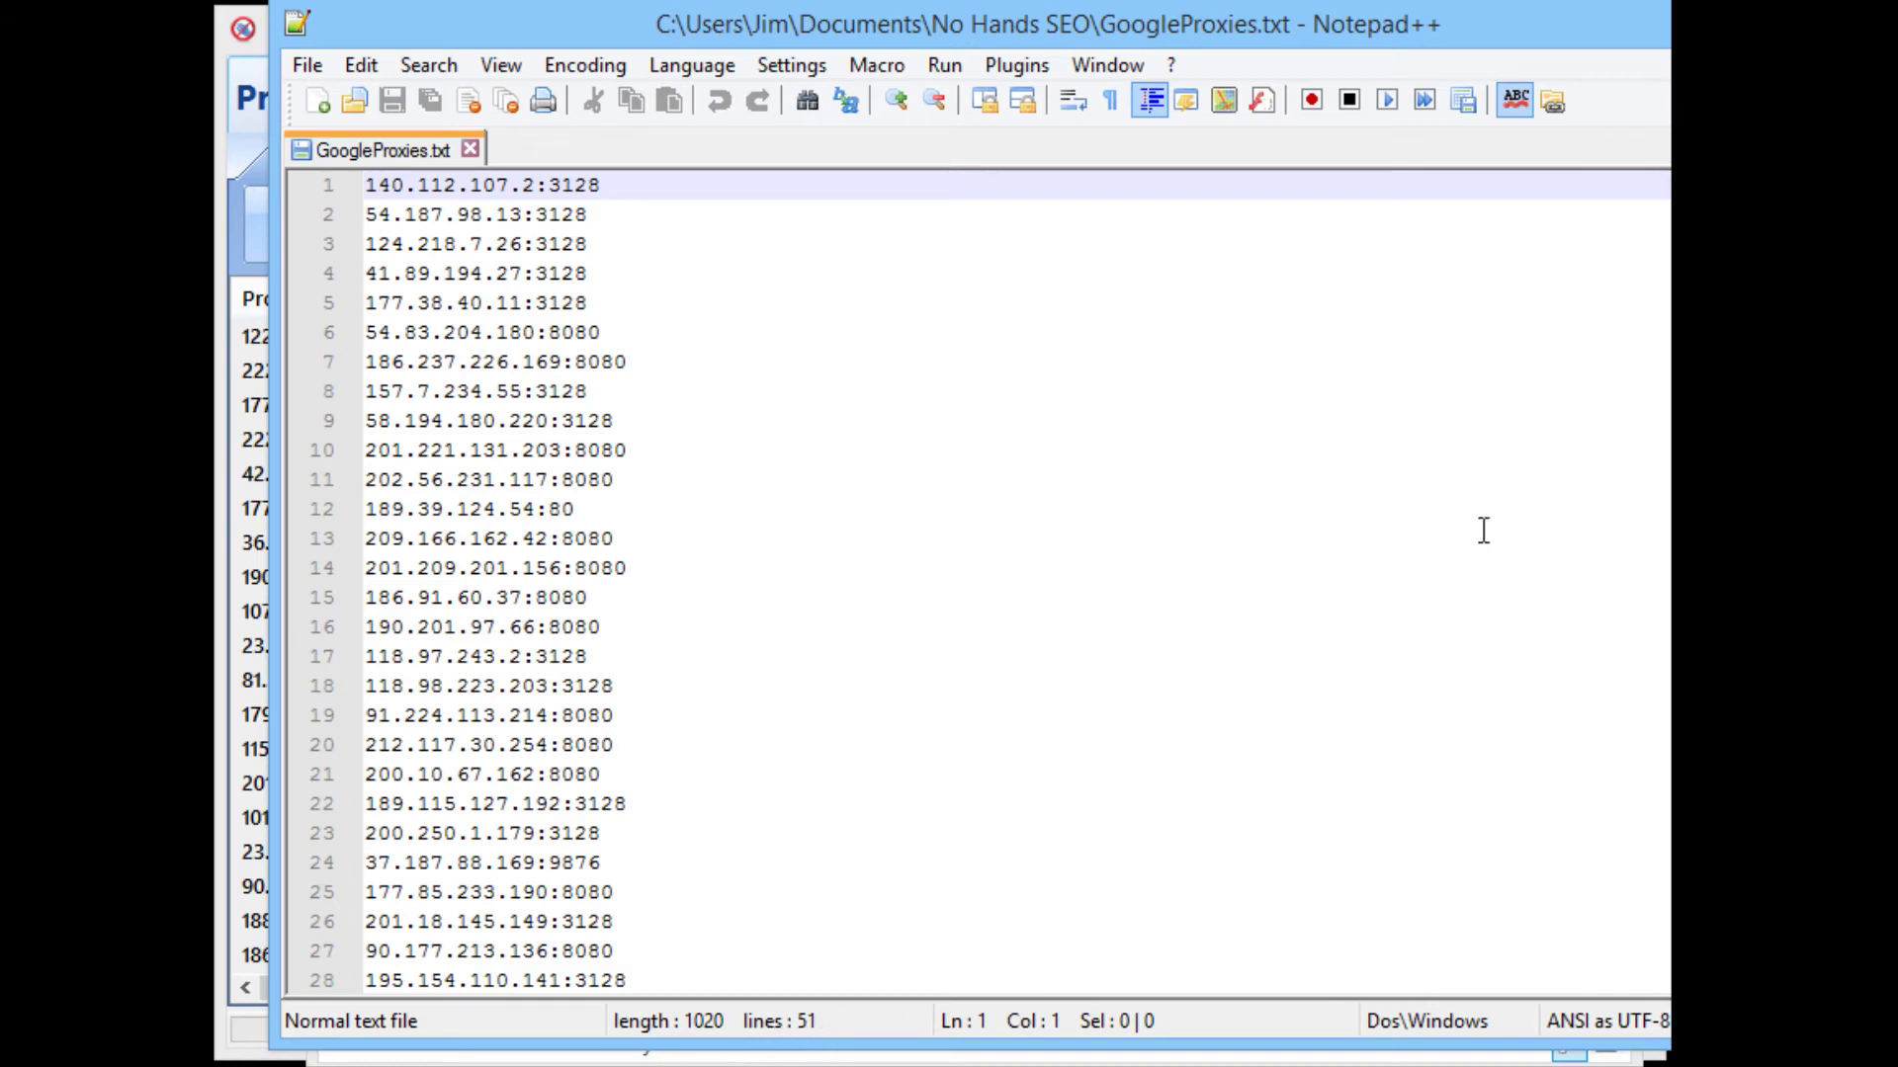
Step: Look through the proxies written to GoogleProxies.txt from the first line to the last, leaving the text unchanged
drag(603, 333, 593, 333)
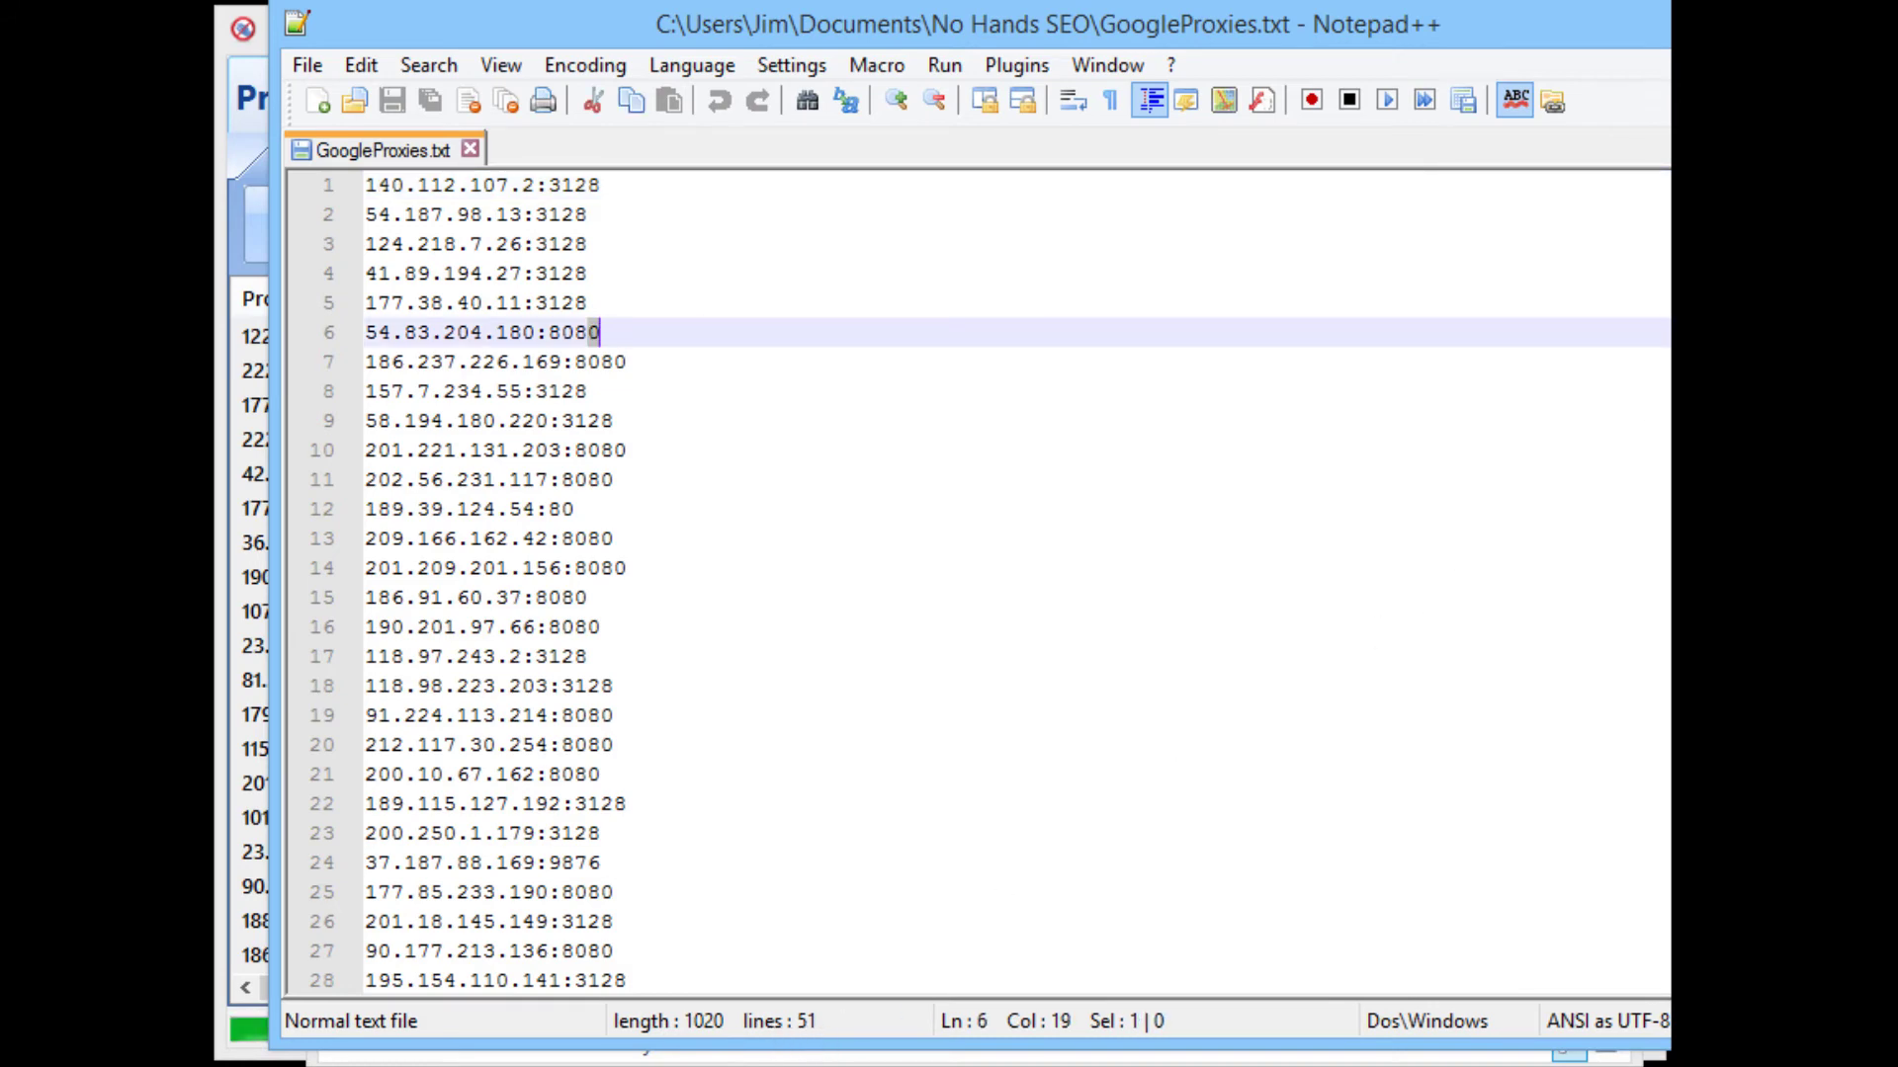
scroll(978, 584, down, 8)
drag(593, 964, 358, 187)
scroll(442, 452, up, 8)
click(963, 304)
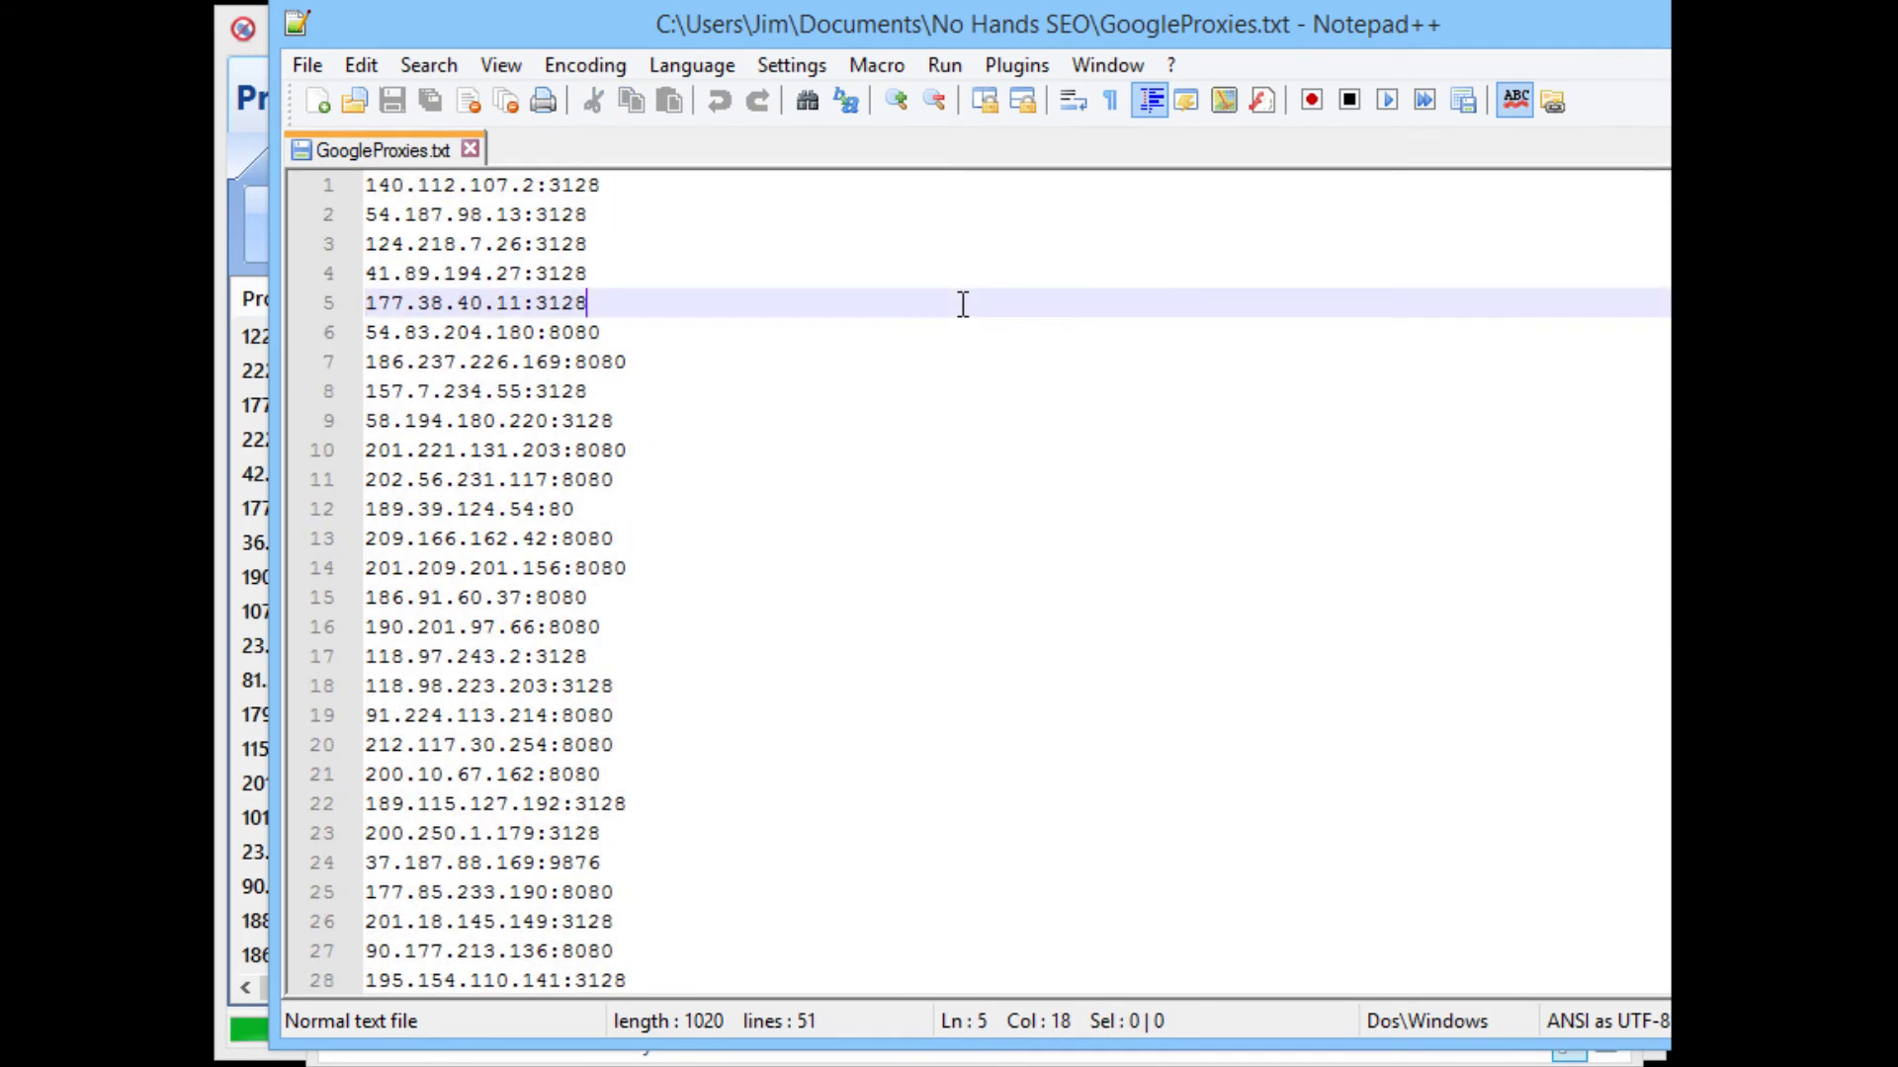
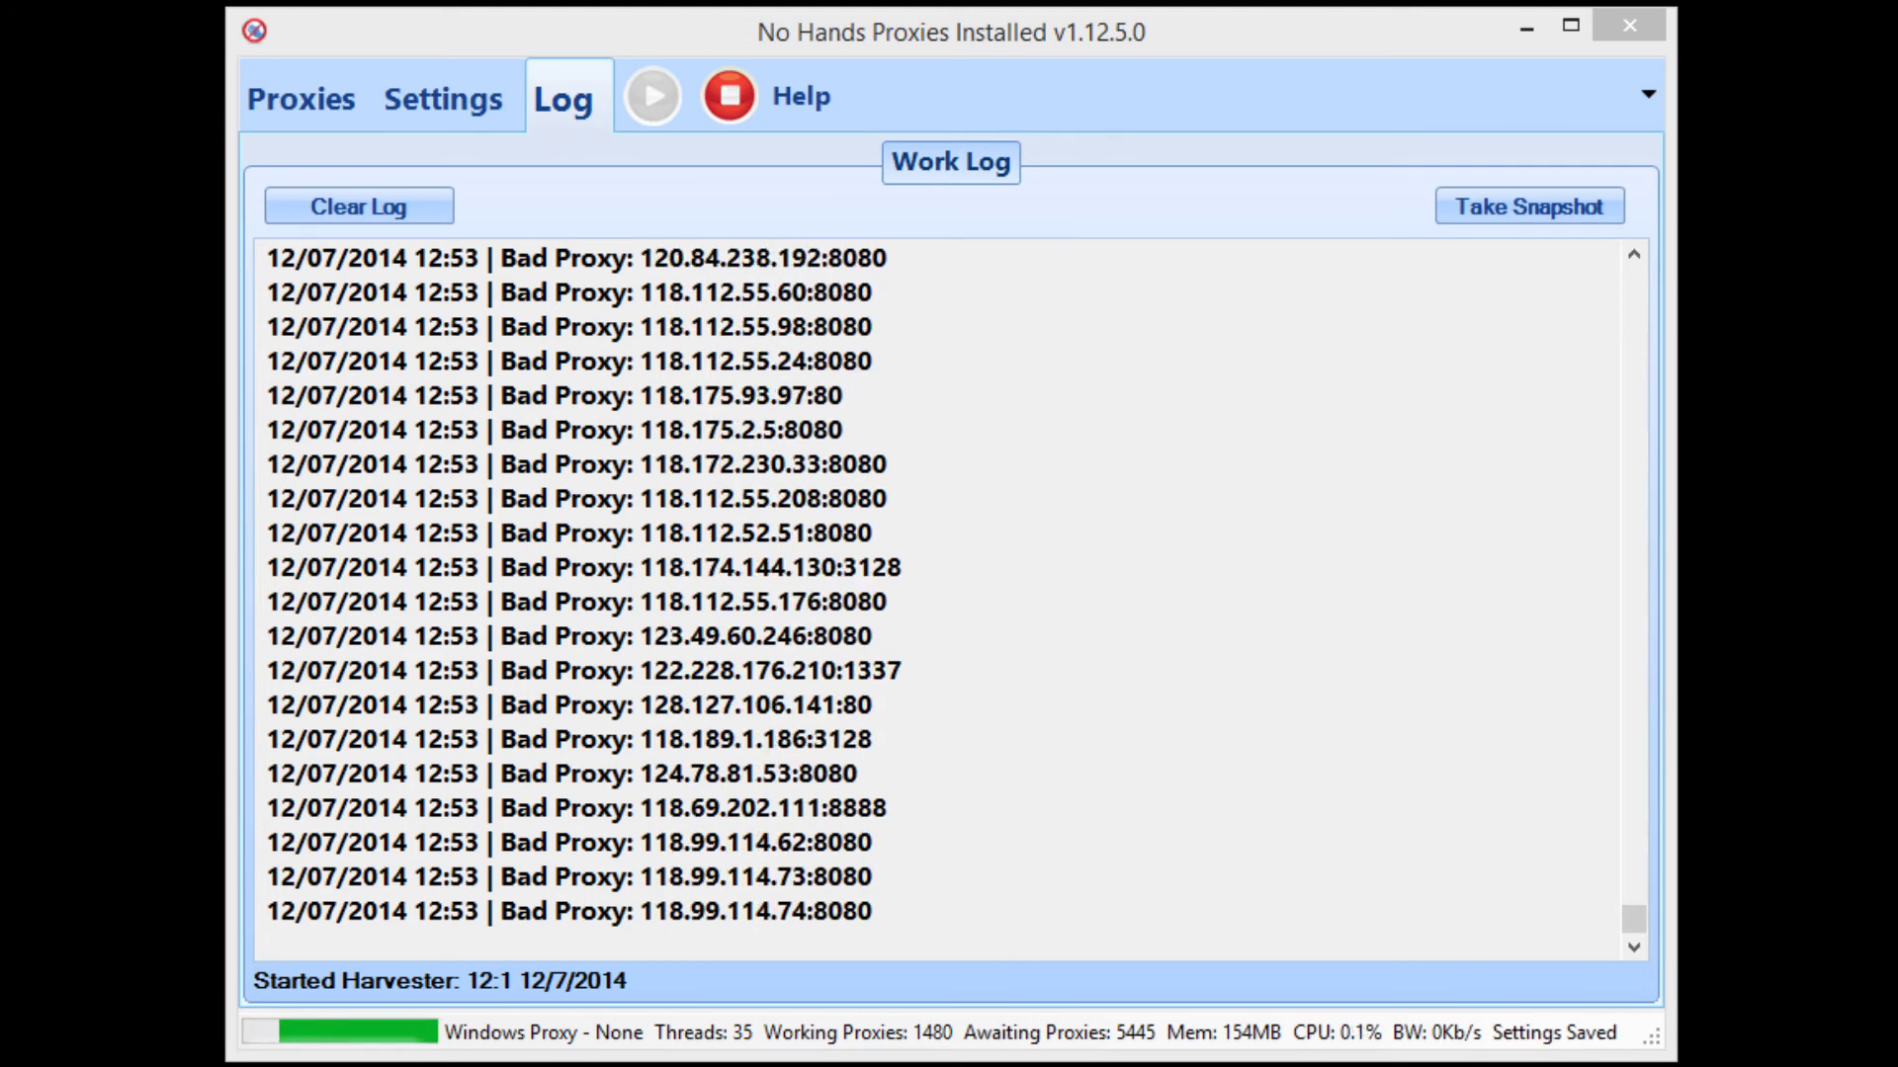
Step: Switch from the work log to the proxies view and reopen GoogleProxies.txt from the No Hands SEO folder in Notepad++
click(345, 112)
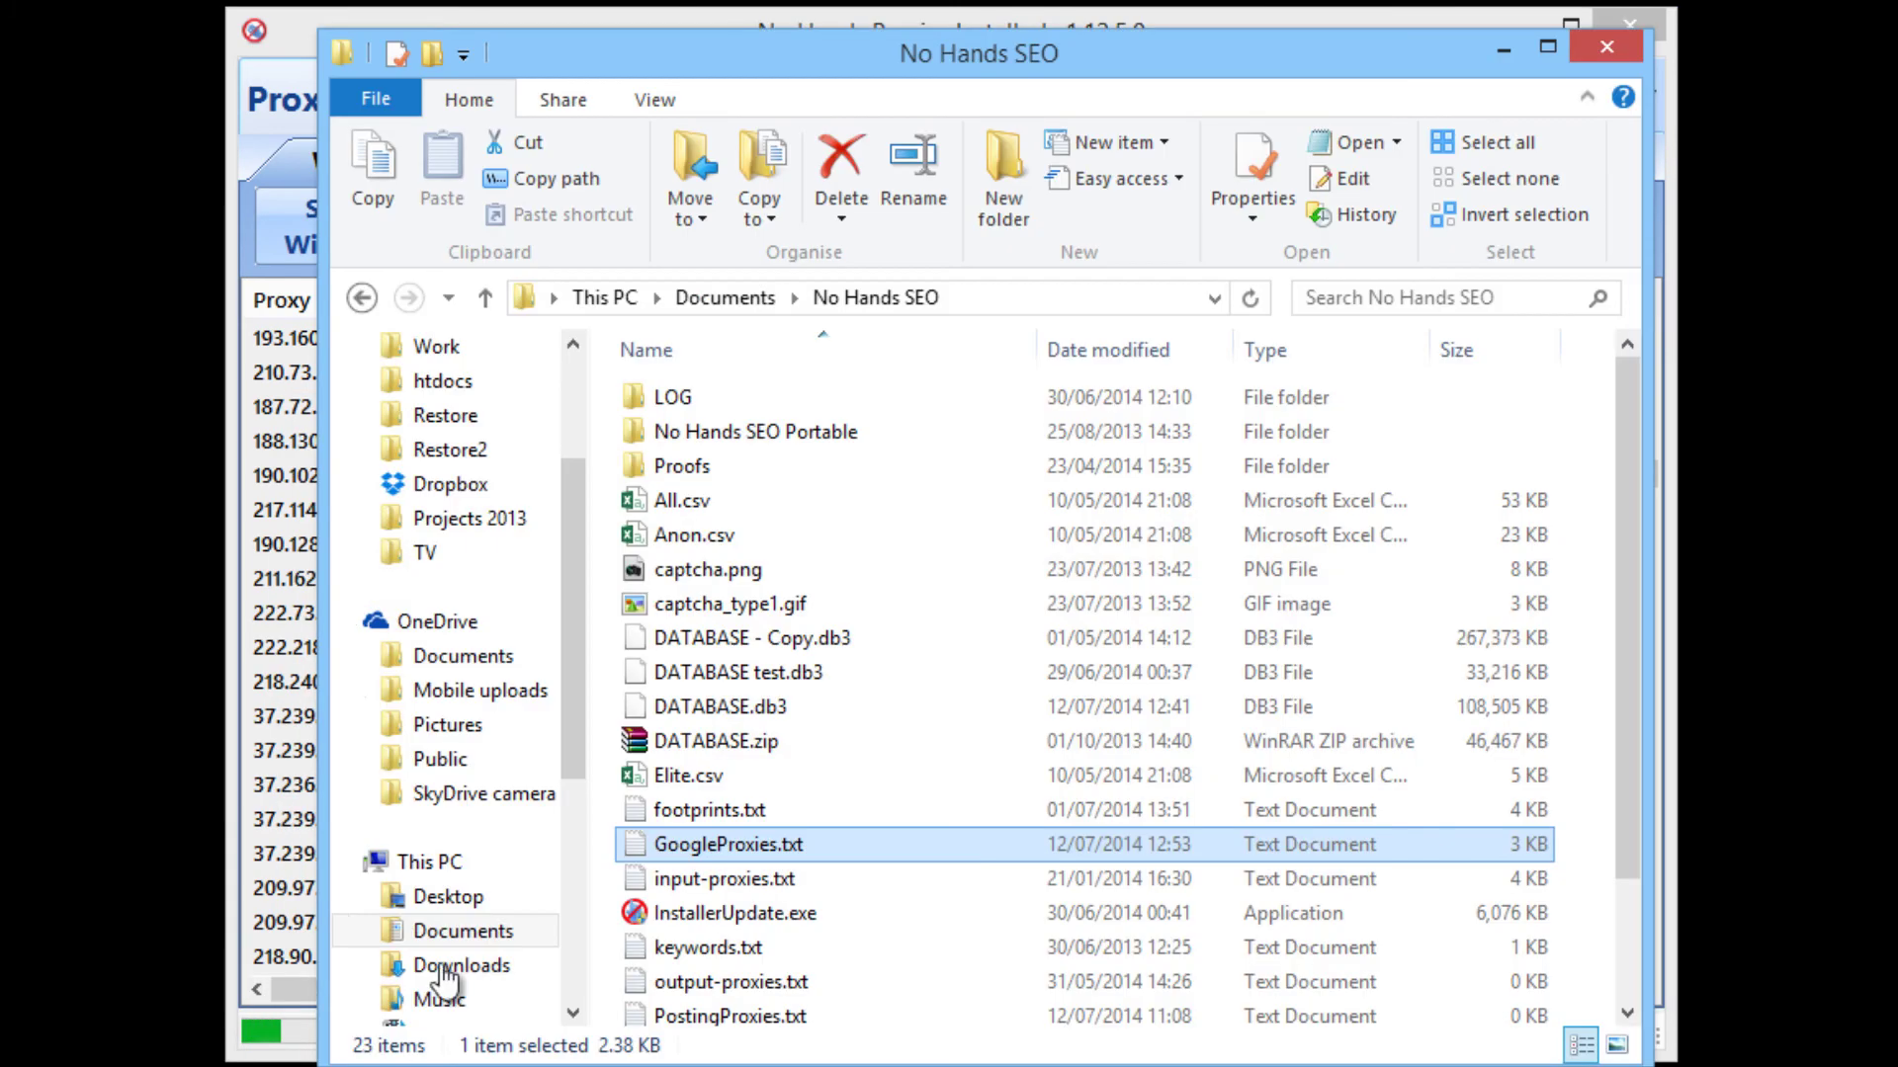
right_click(745, 845)
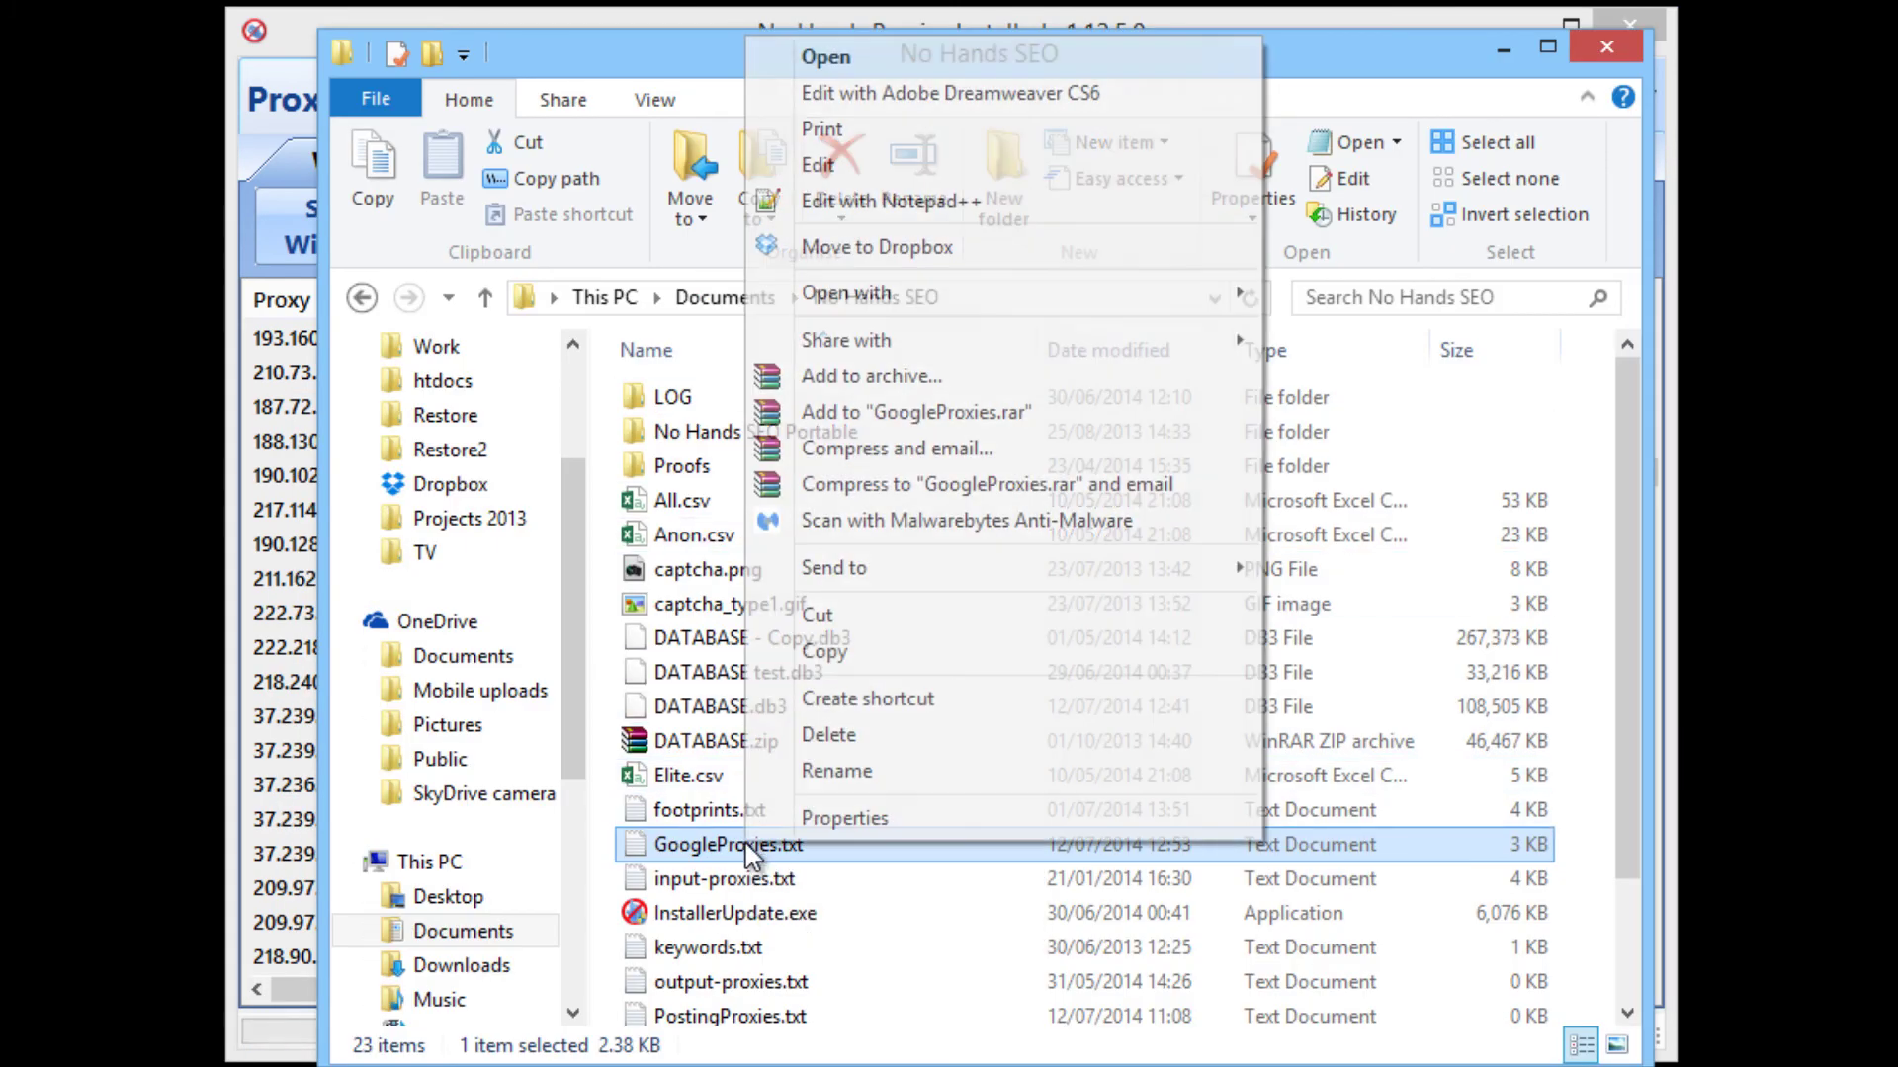
click(867, 203)
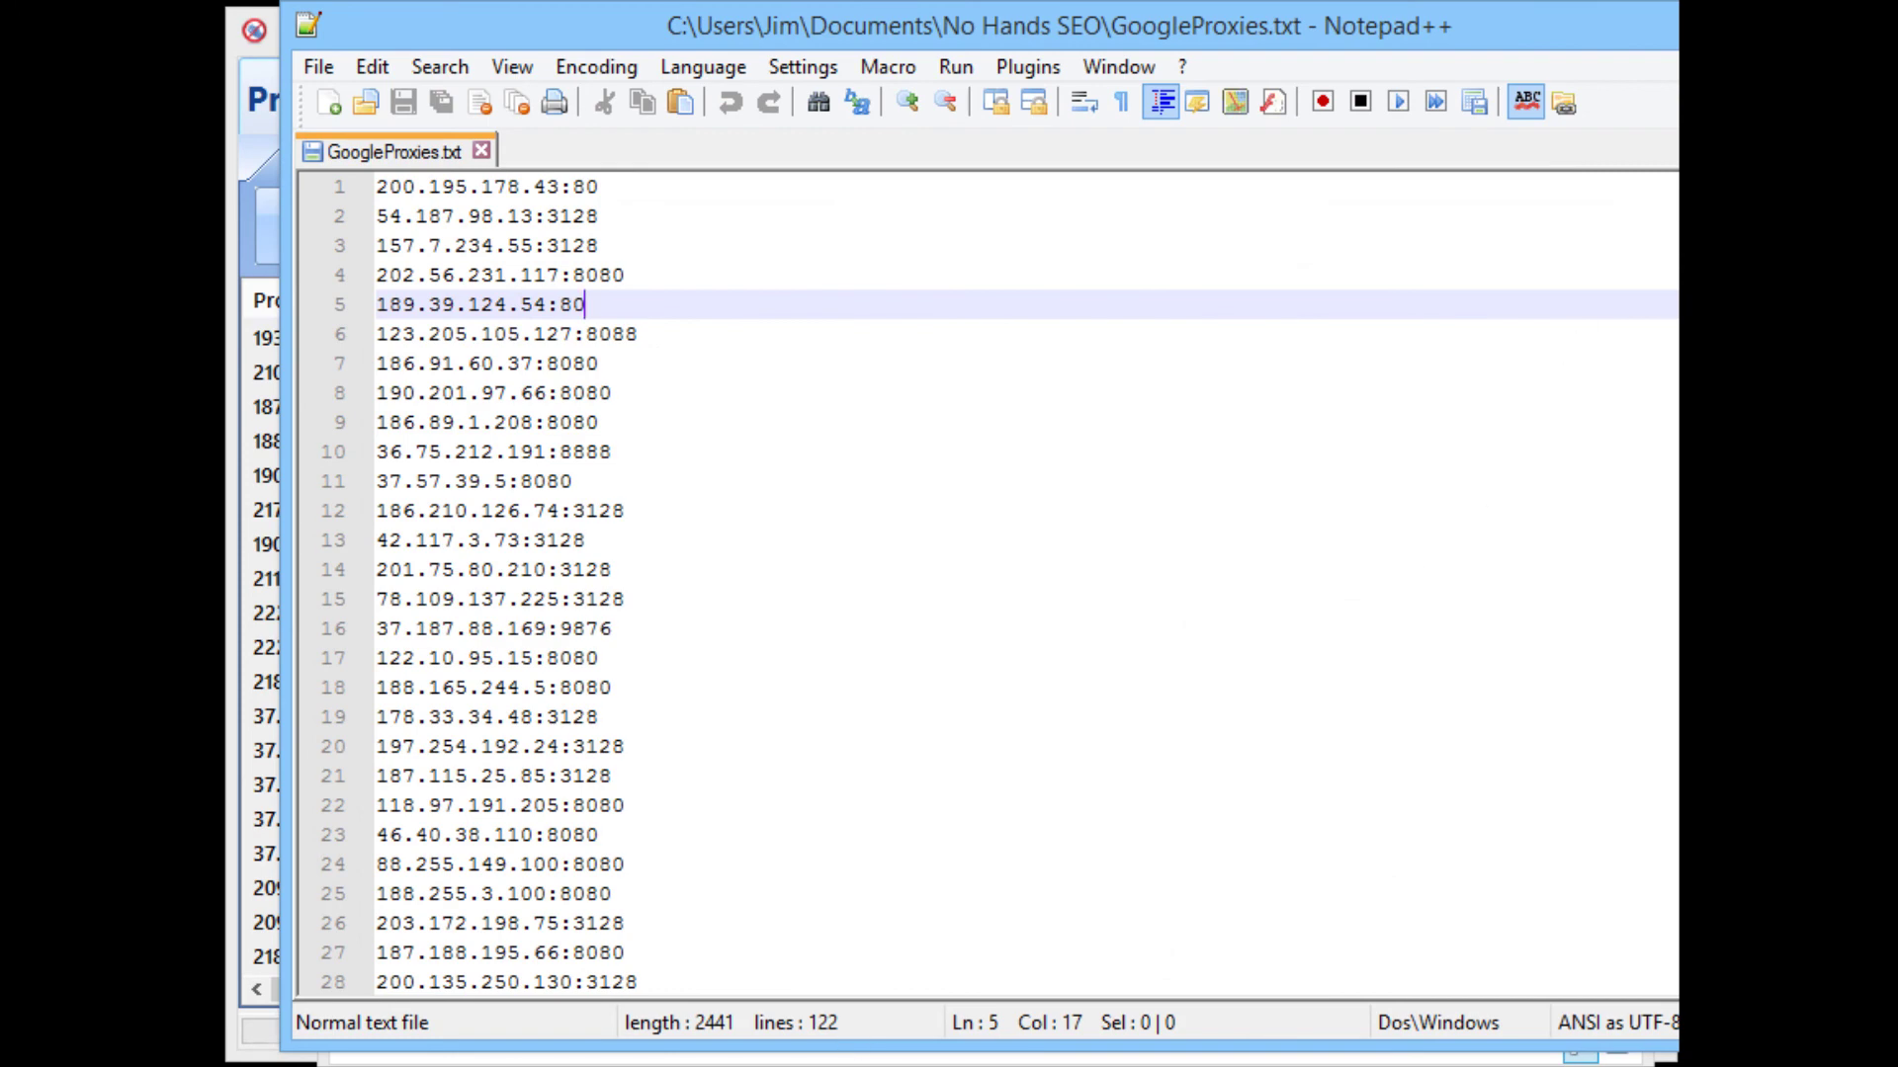
Step: Examine the updated proxy list in GoogleProxies.txt down to its last line and close Notepad++
scroll(990, 593, down, 20)
scroll(989, 594, up, 20)
scroll(990, 584, down, 20)
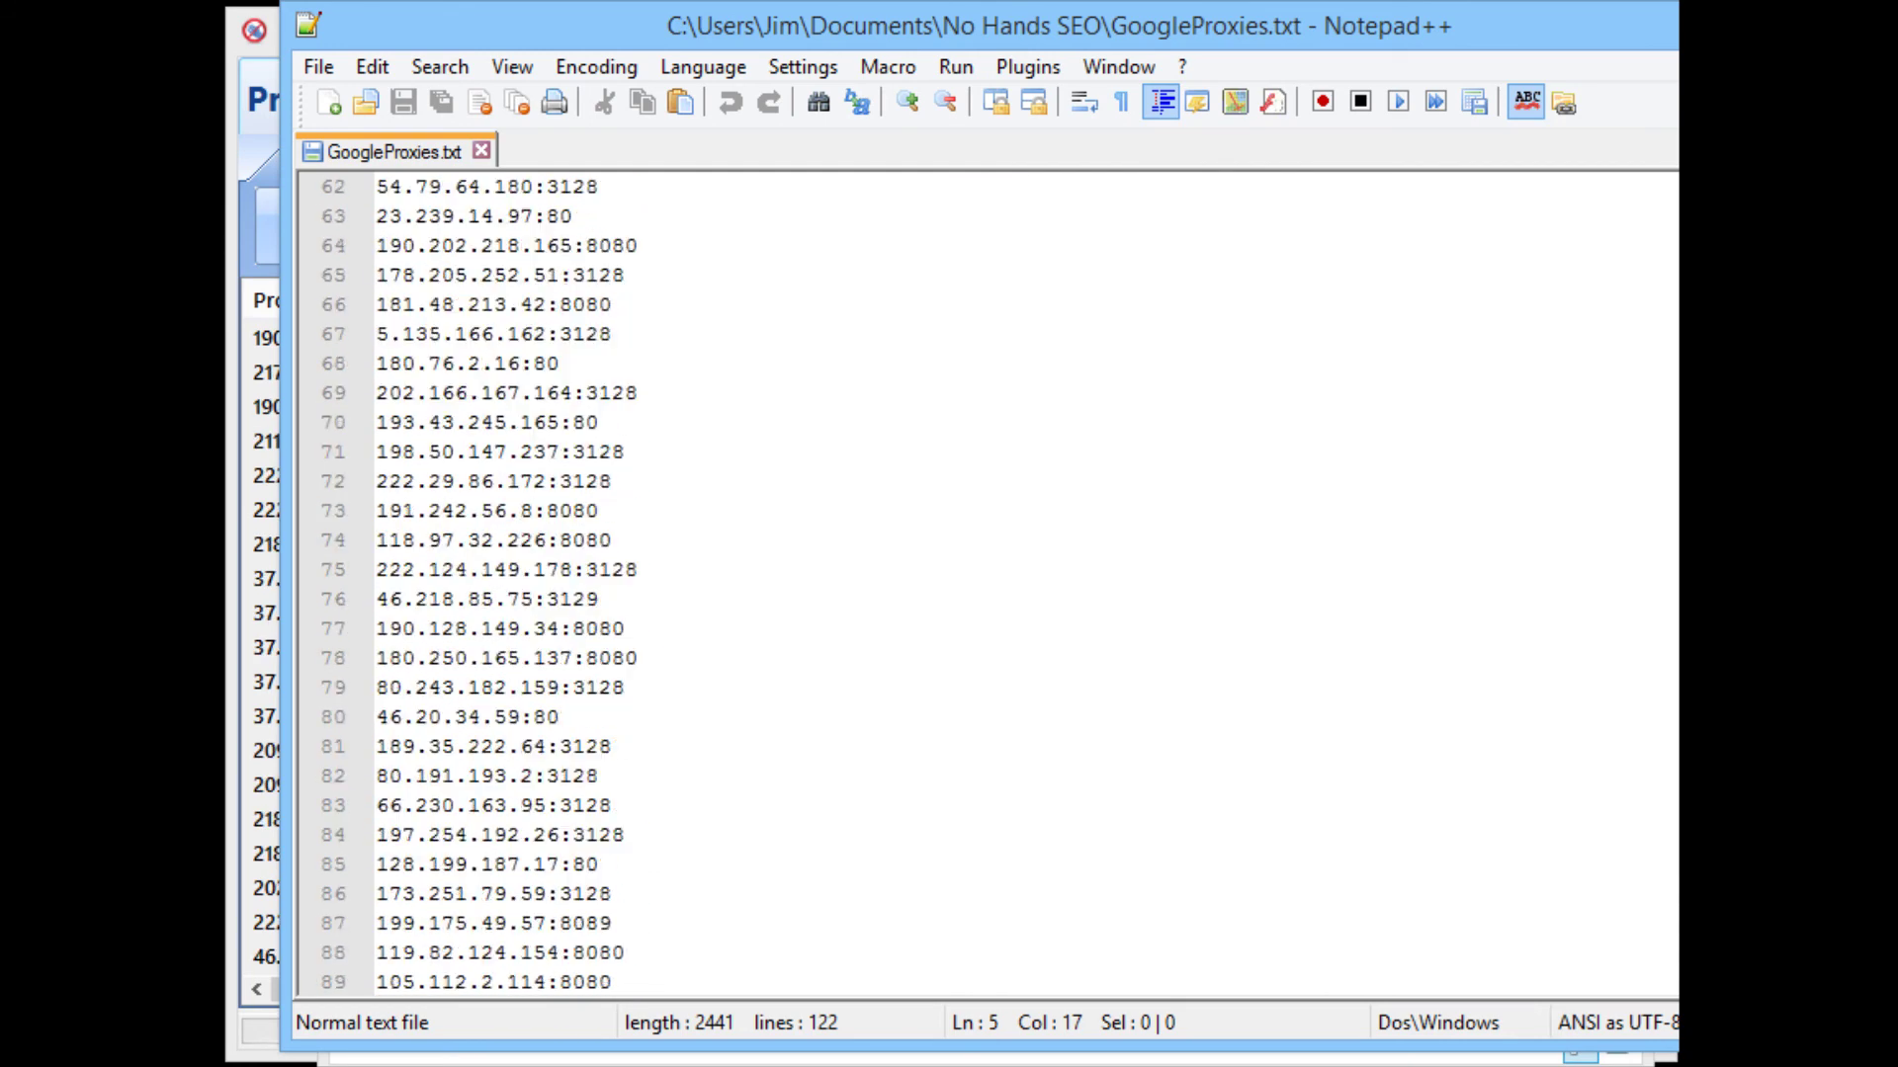
scroll(990, 583, down, 7)
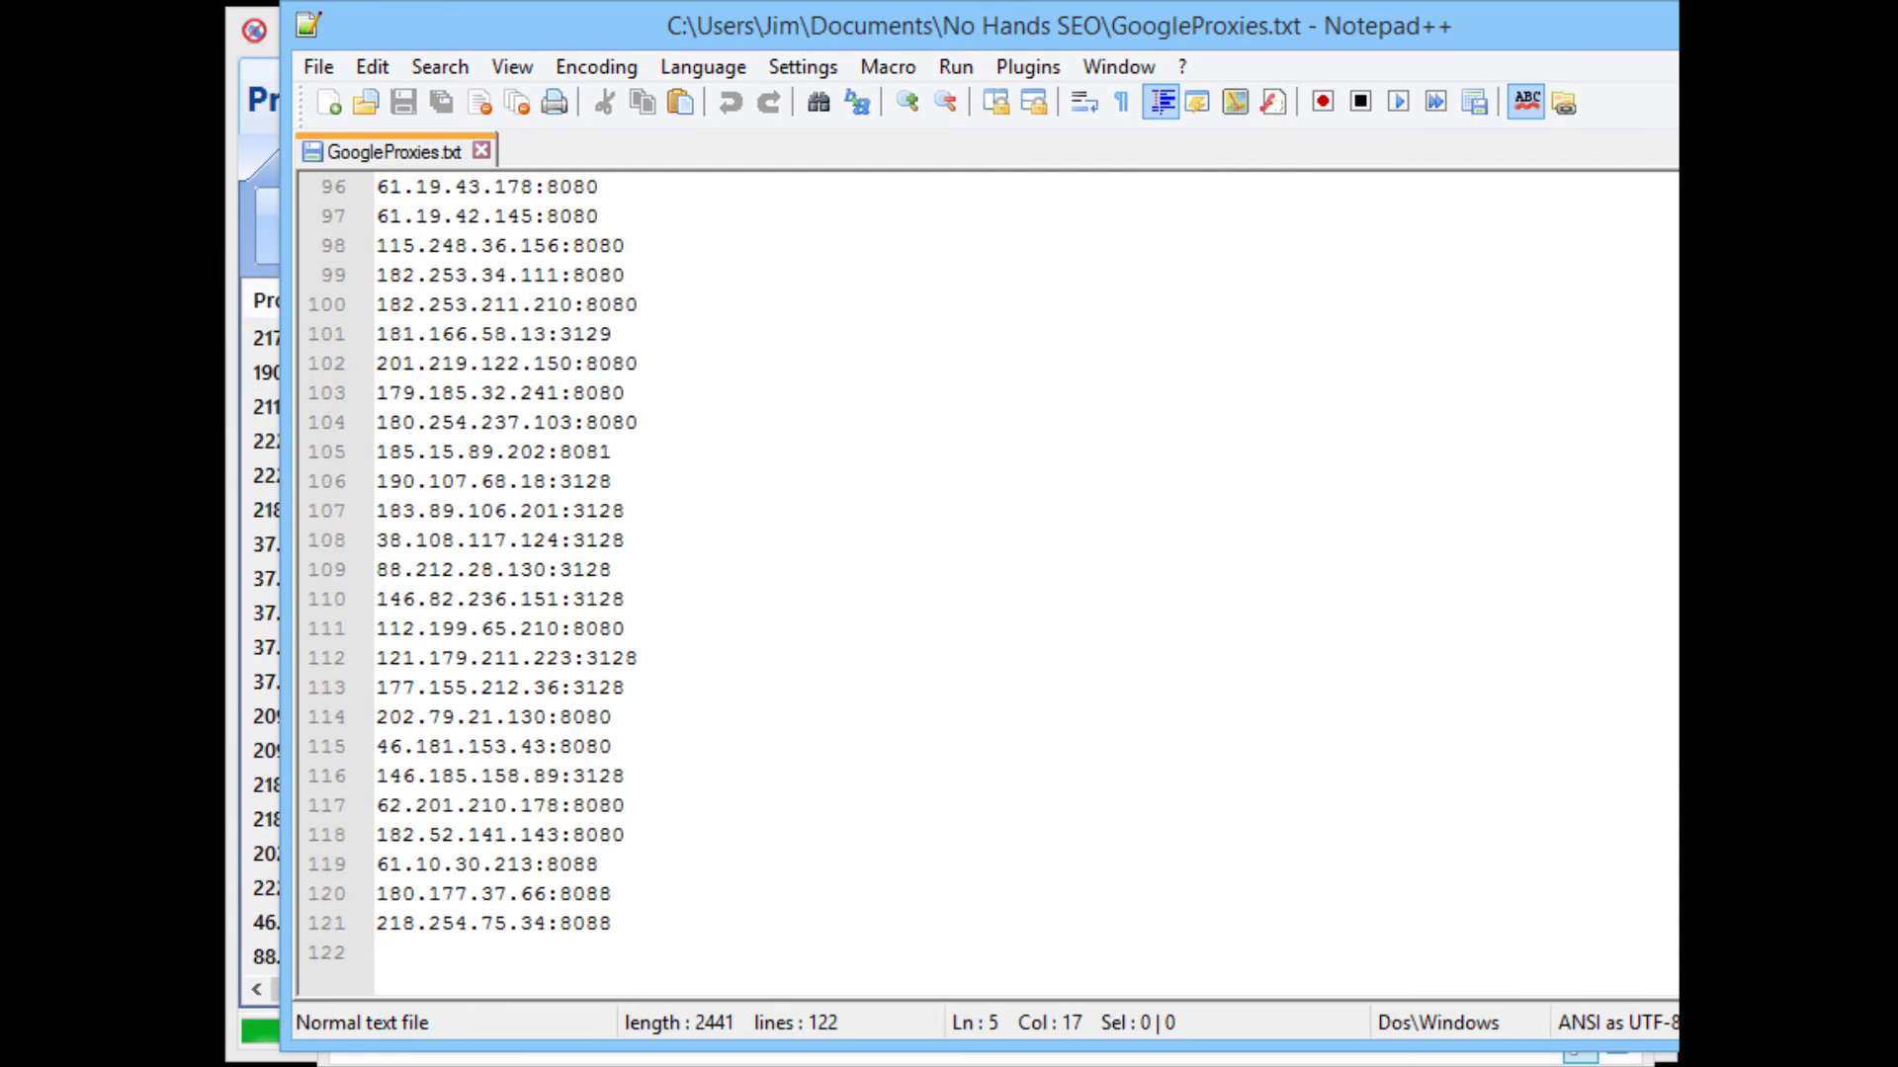
scroll(989, 584, up, 1)
scroll(989, 583, down, 1)
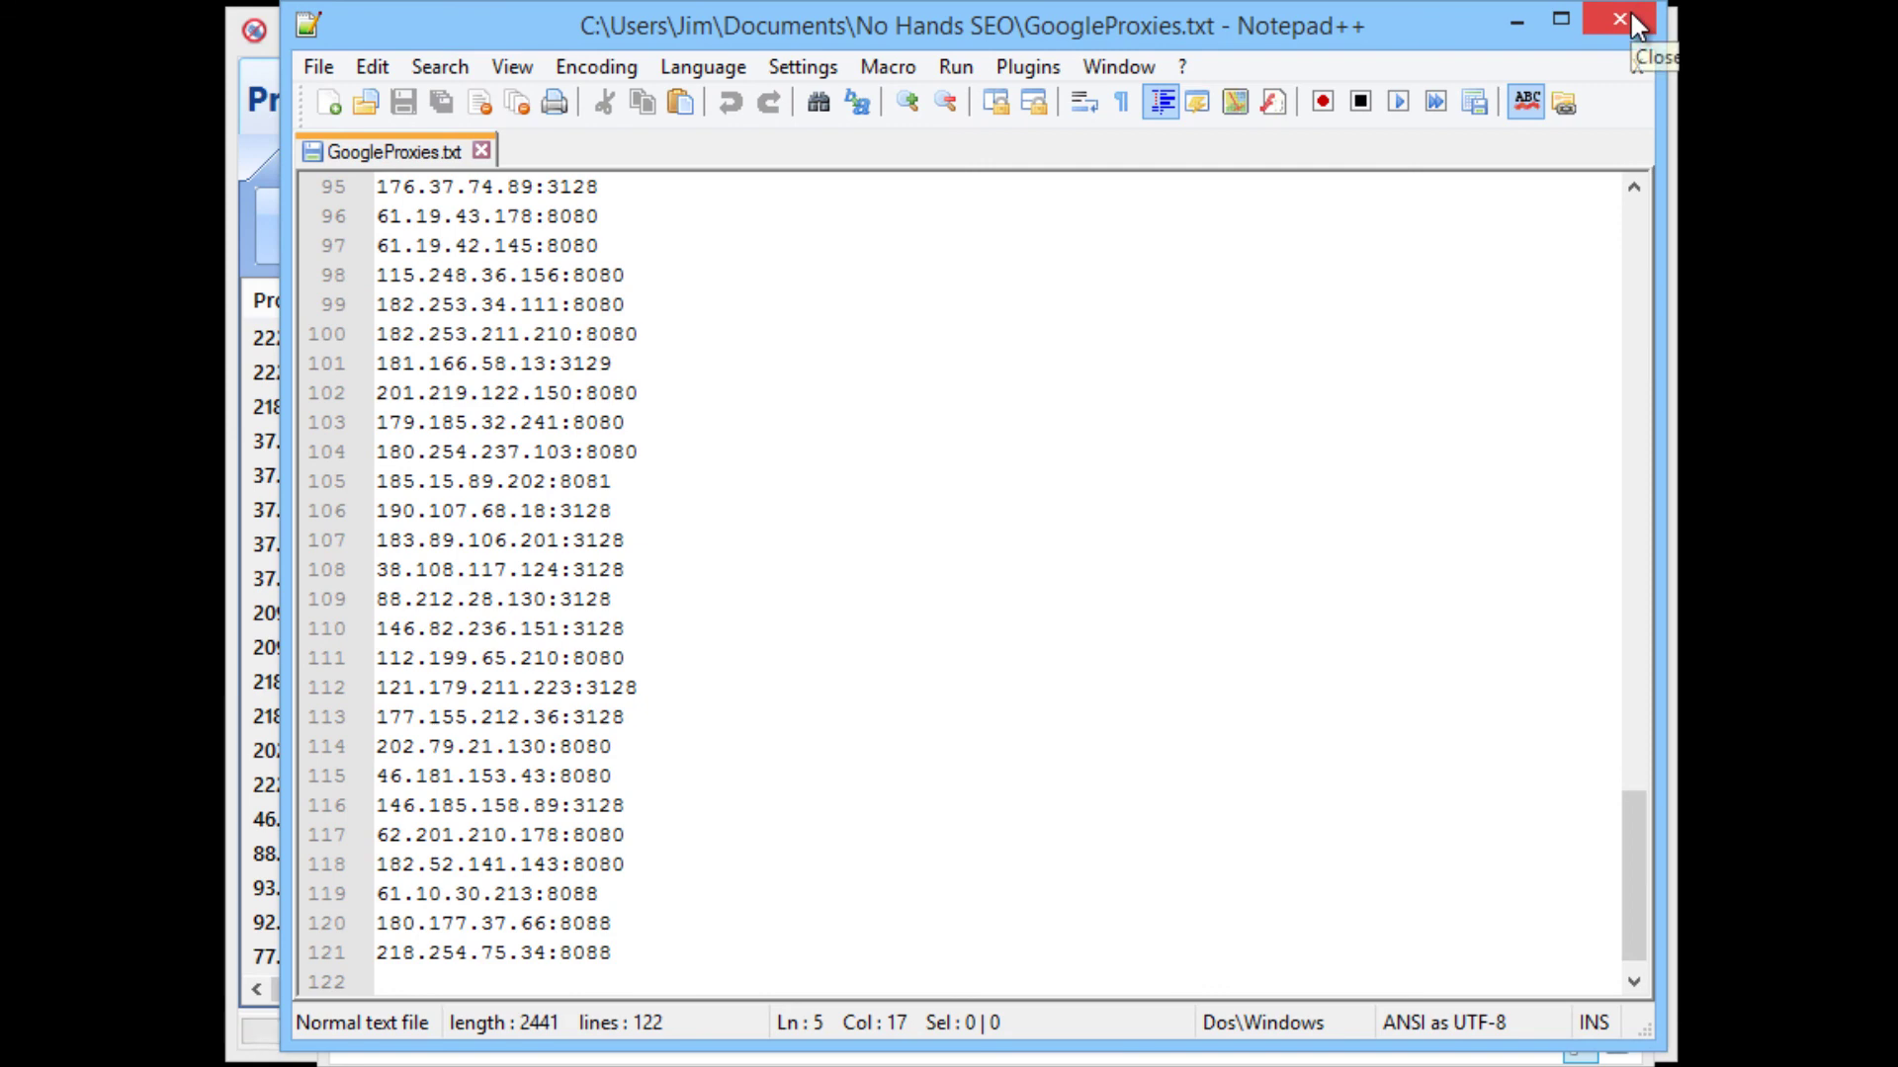
click(1620, 19)
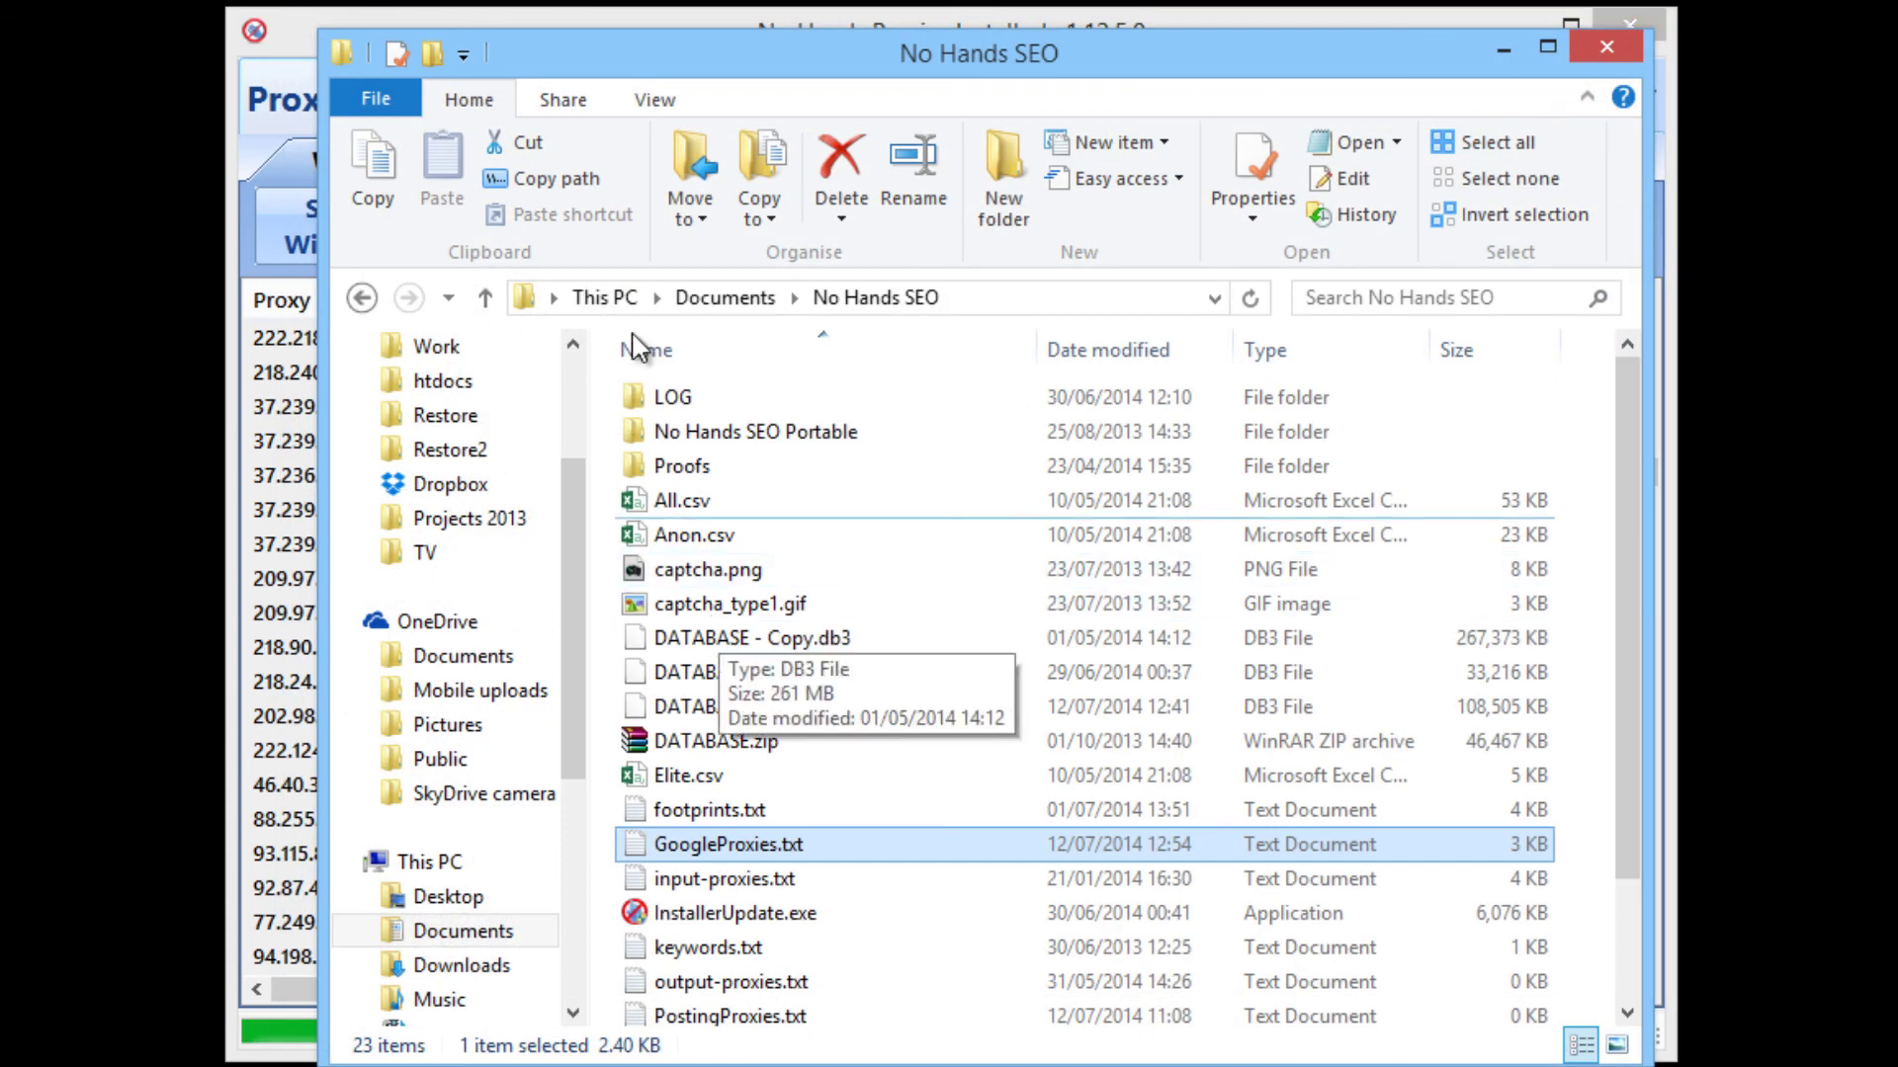
Step: Return to No Hands Proxies and review the website test results in the working proxies list
click(289, 381)
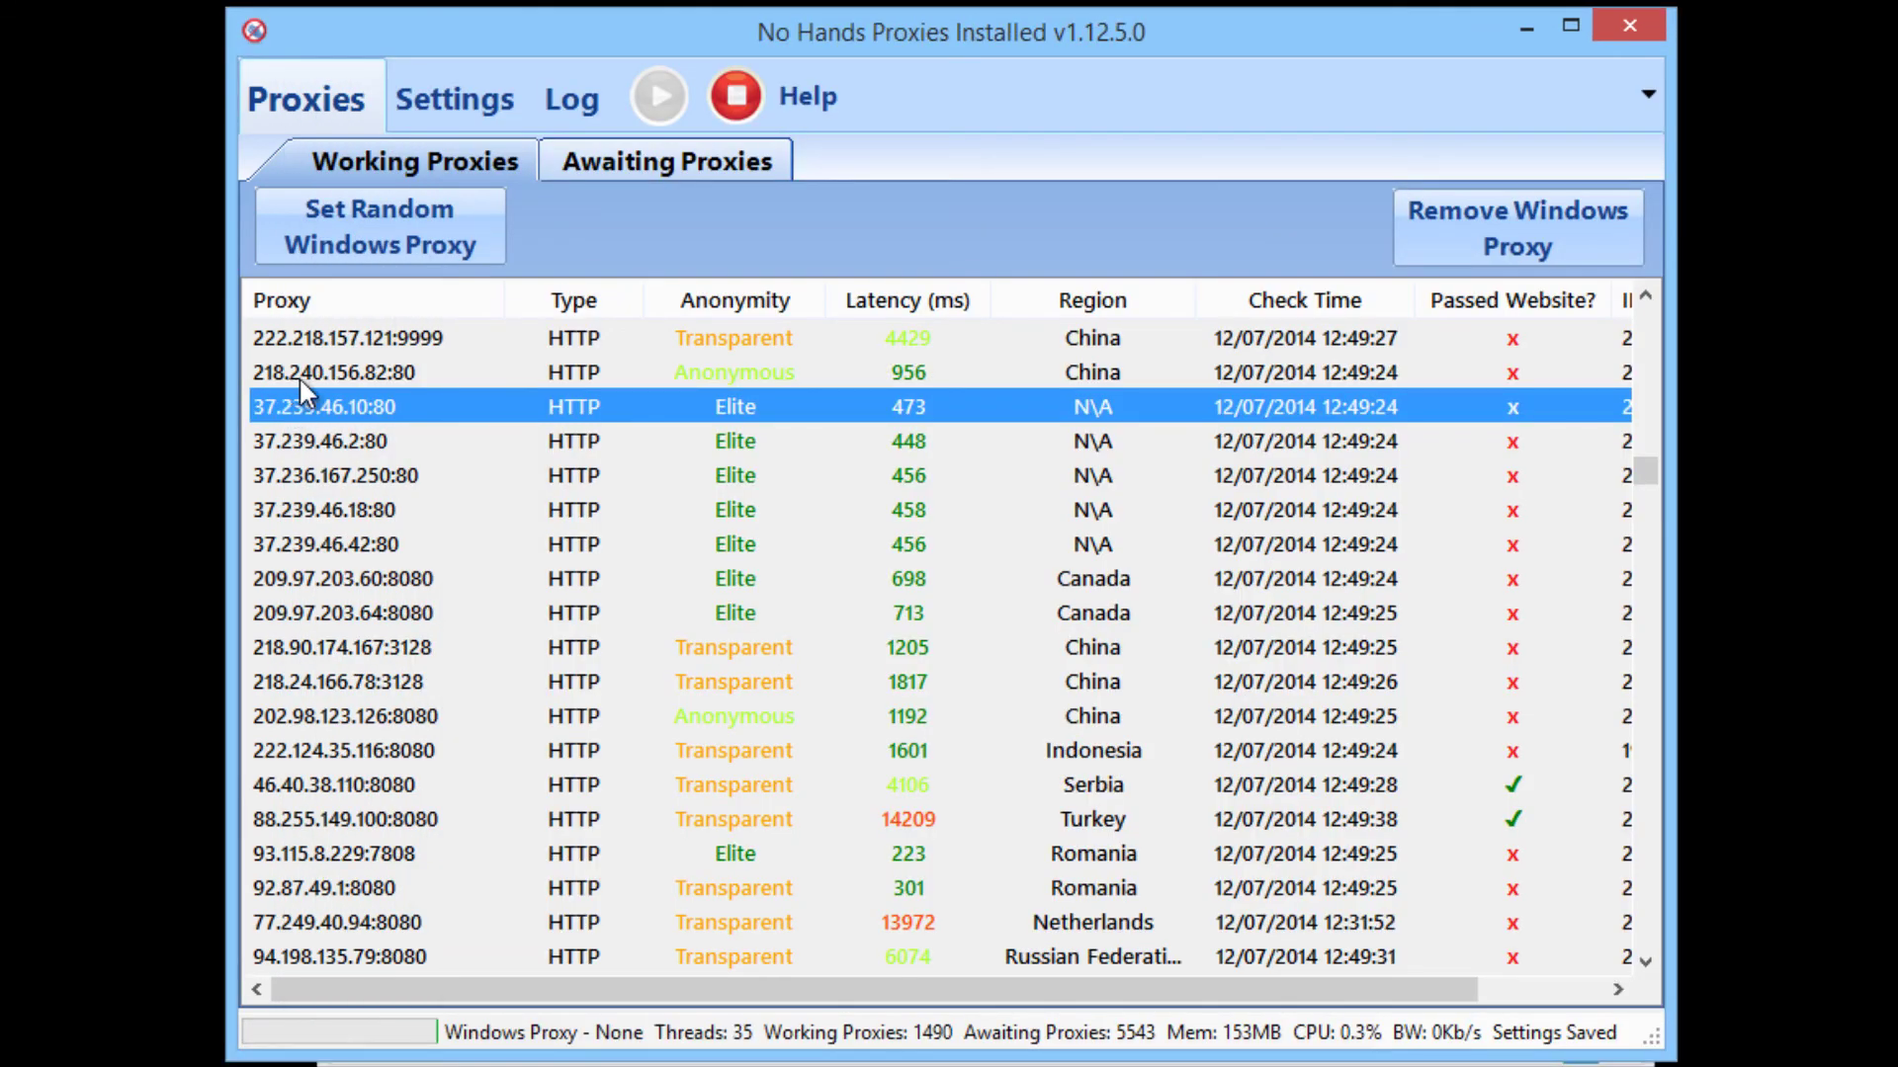
scroll(401, 478, down, 10)
scroll(471, 483, down, 15)
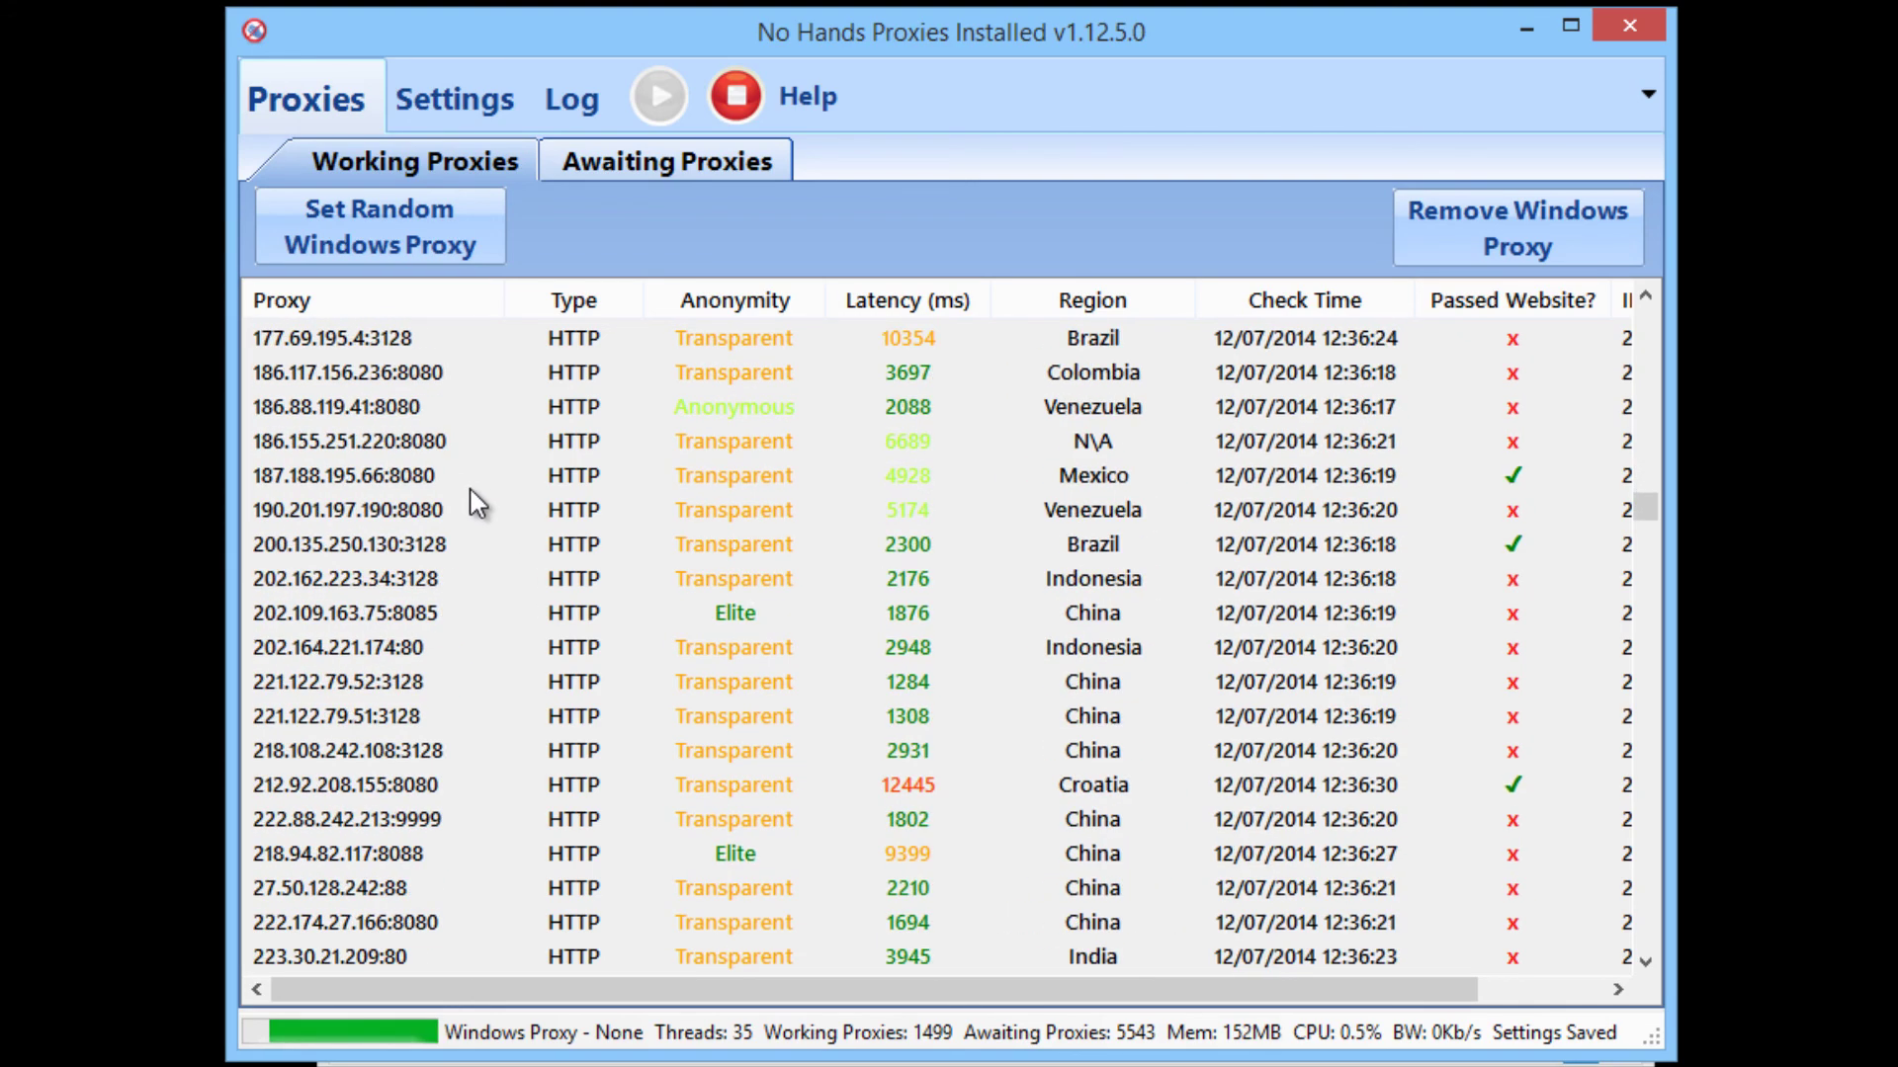
scroll(462, 484, down, 6)
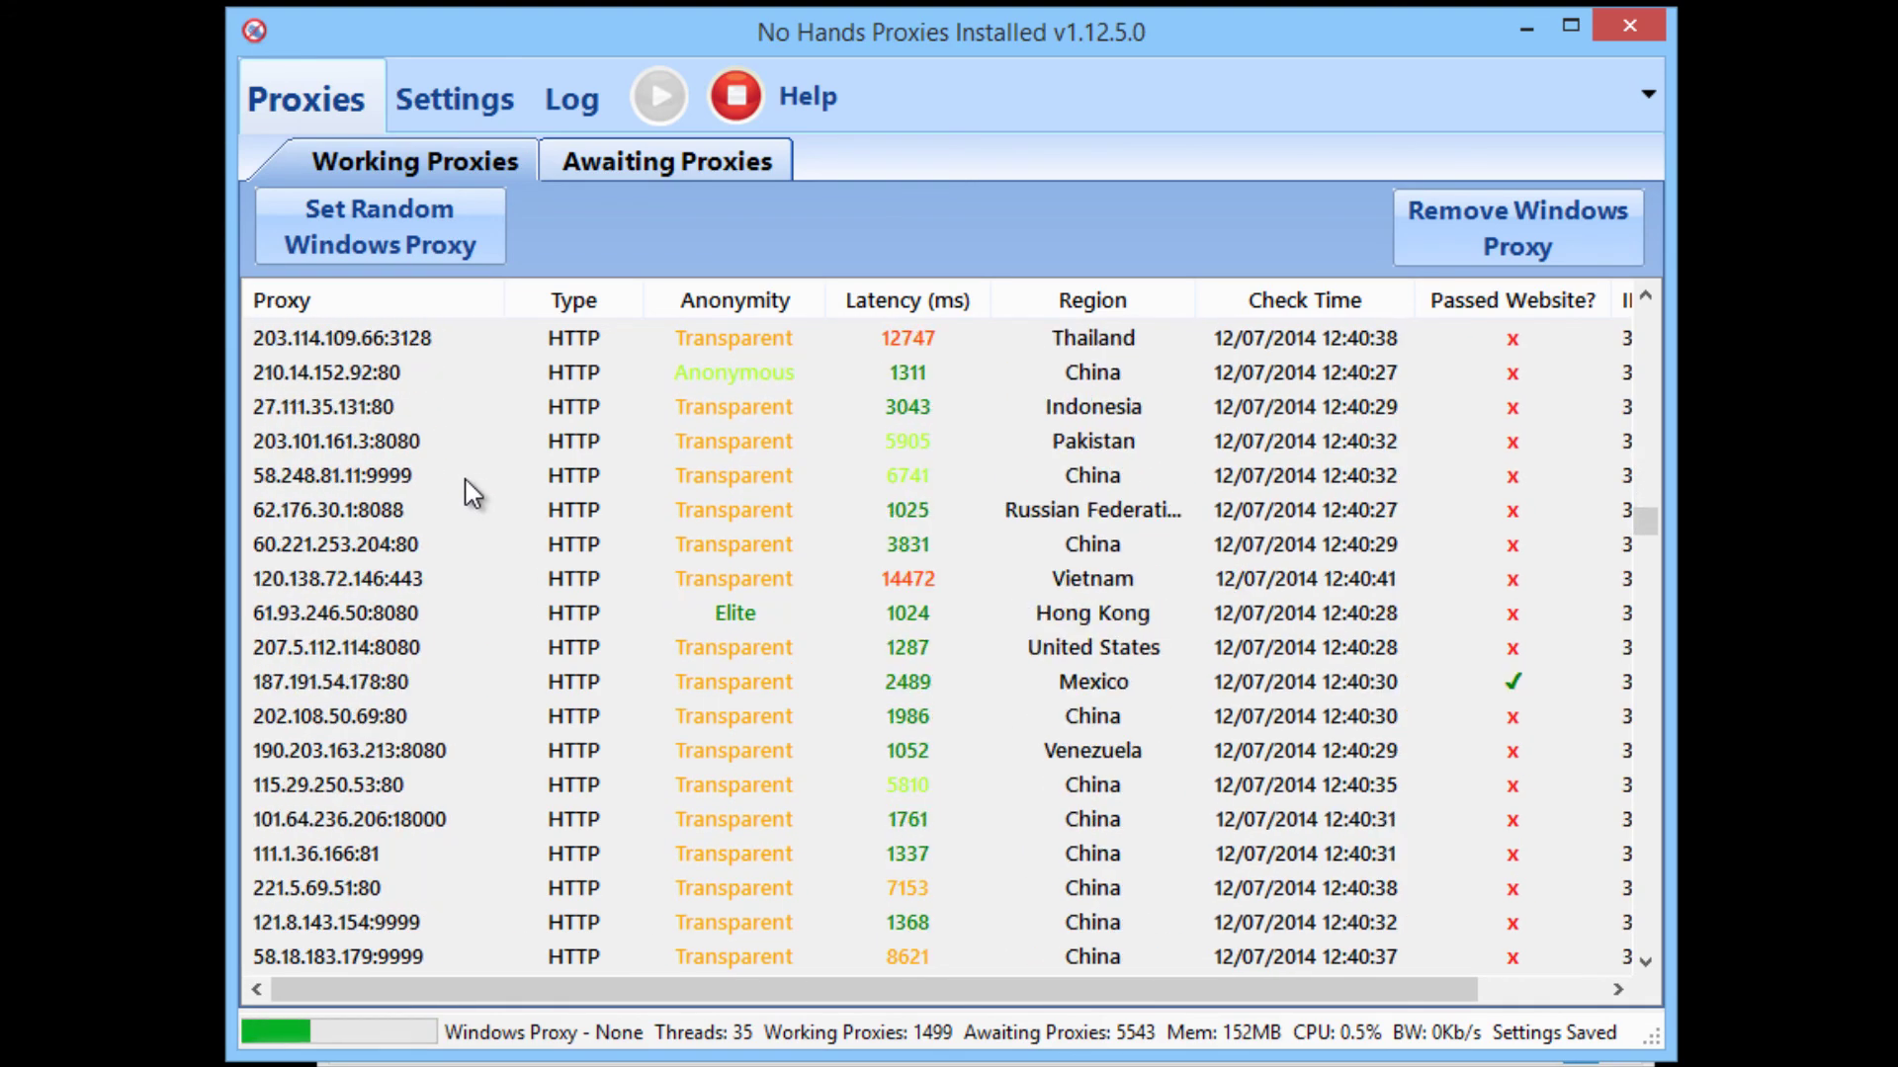